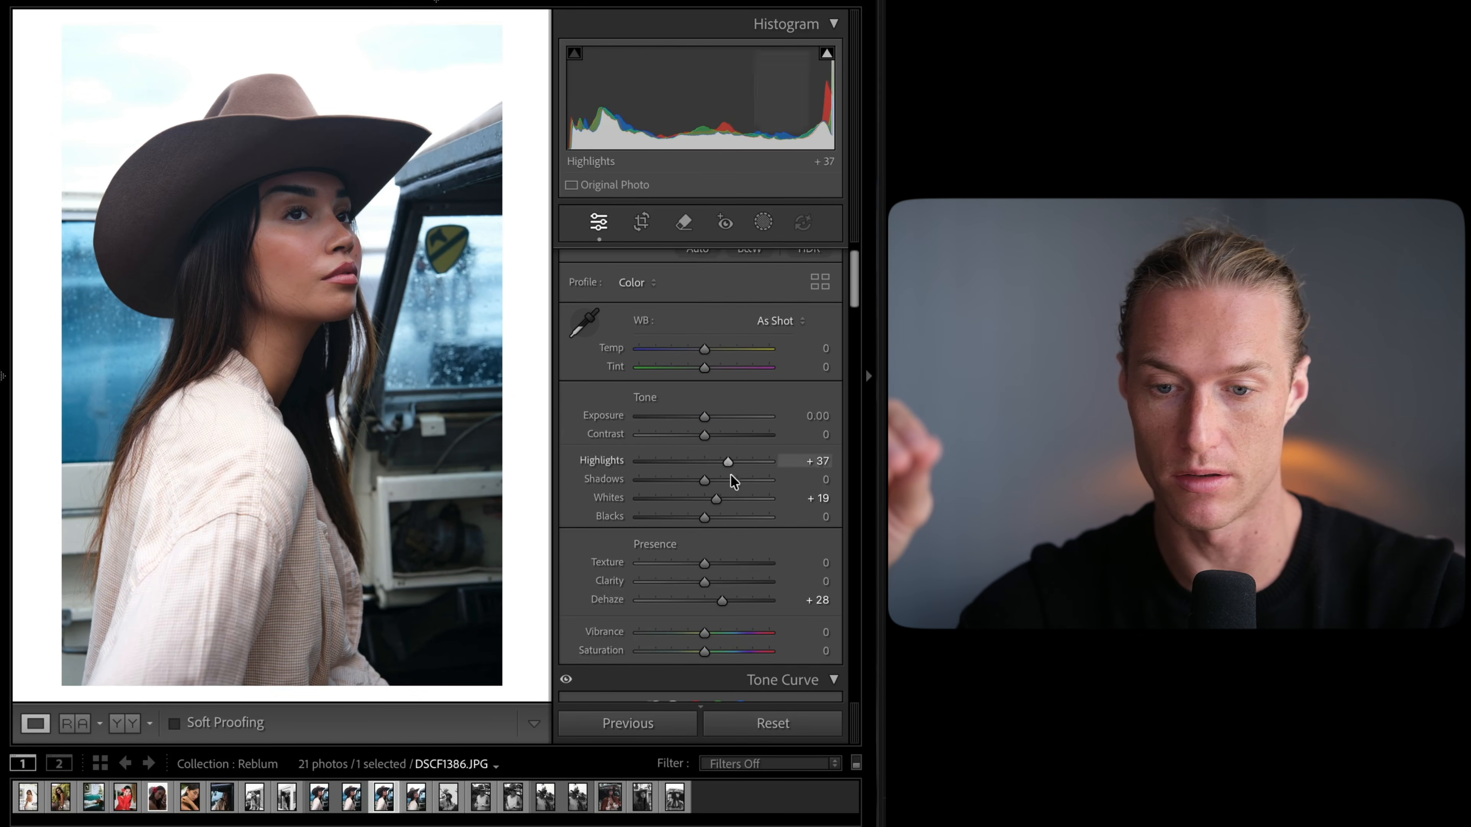
pyautogui.scroll(-3, 722, 571)
pyautogui.scroll(4, 718, 565)
pyautogui.scroll(-3, 685, 470)
pyautogui.scroll(-1, 685, 470)
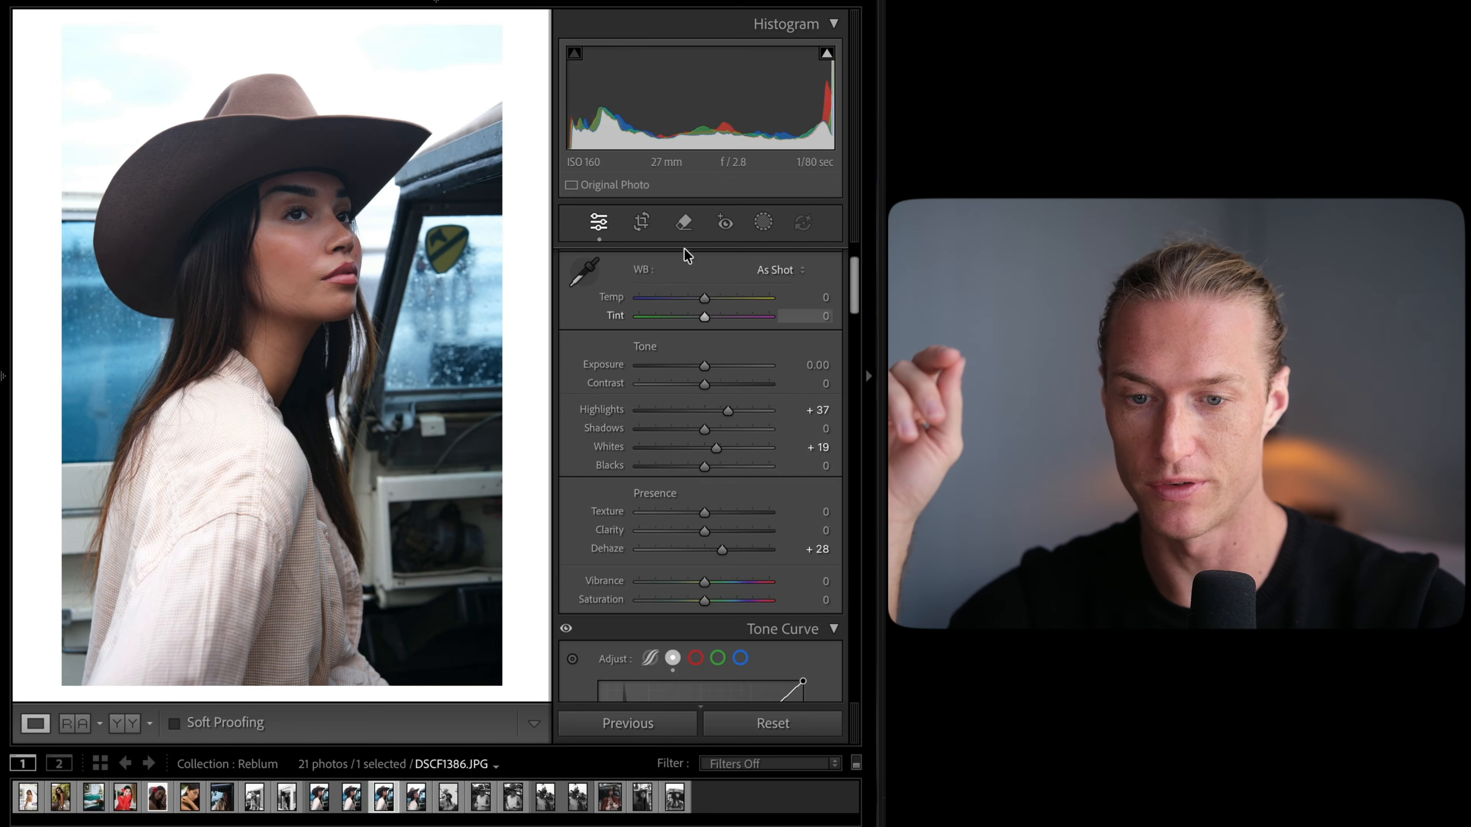
# Step: Open the cowboy-hat portrait DSCF1386.JPG in Reblum as a copy with Lightroom adjustments
pyautogui.rightClick(288, 244)
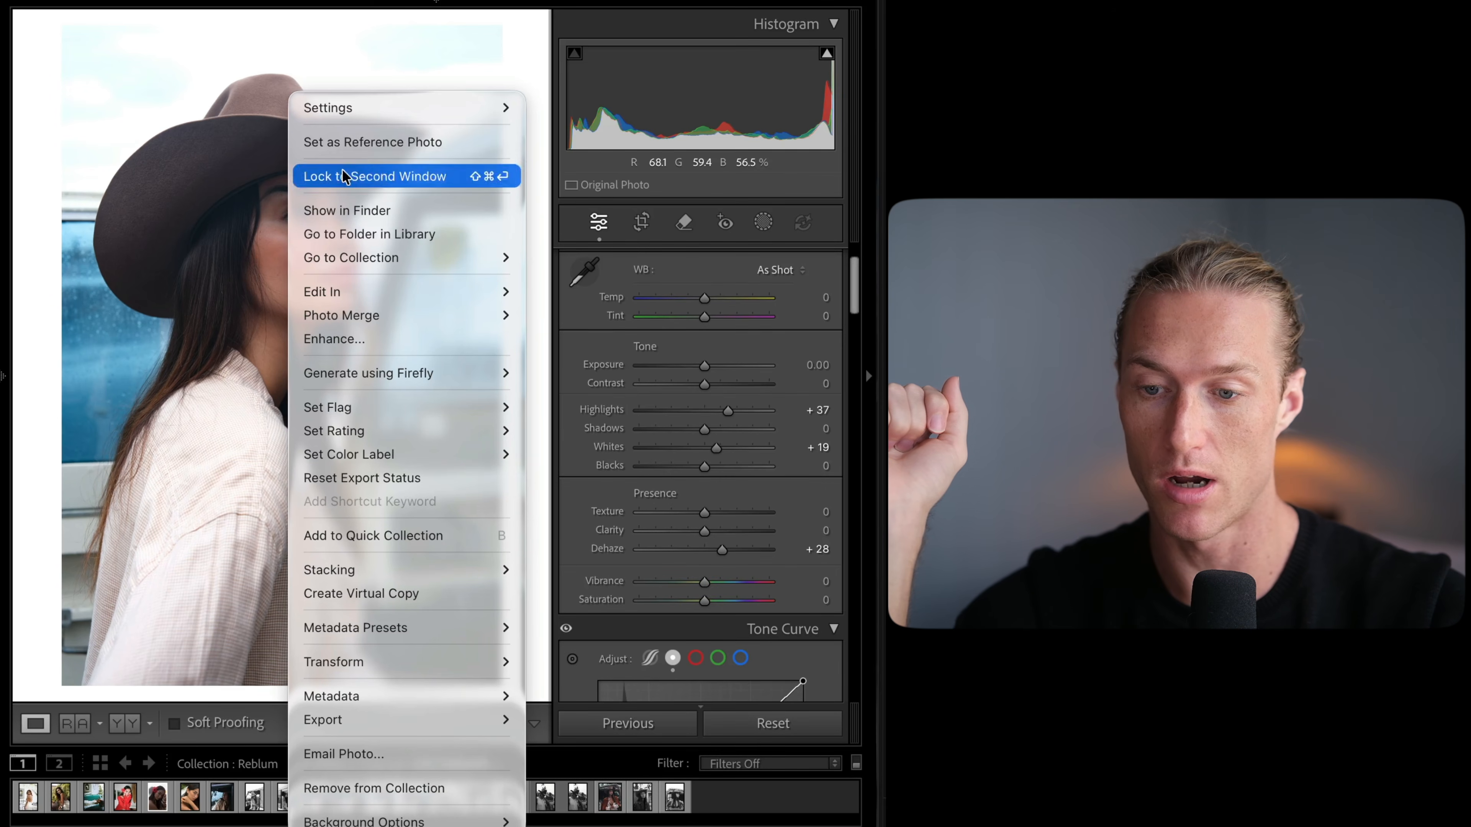
pyautogui.moveTo(405, 292)
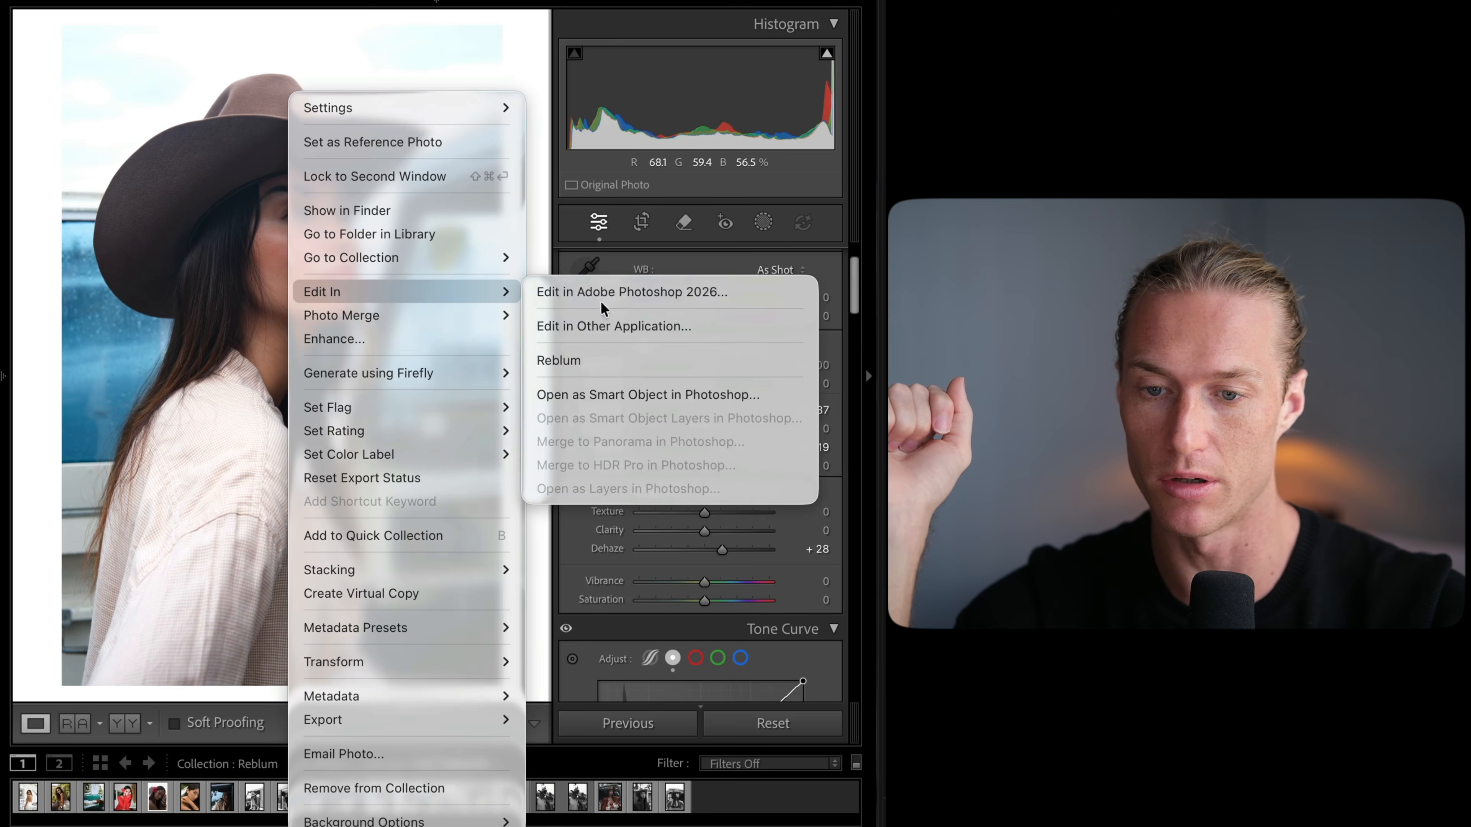
pyautogui.click(588, 368)
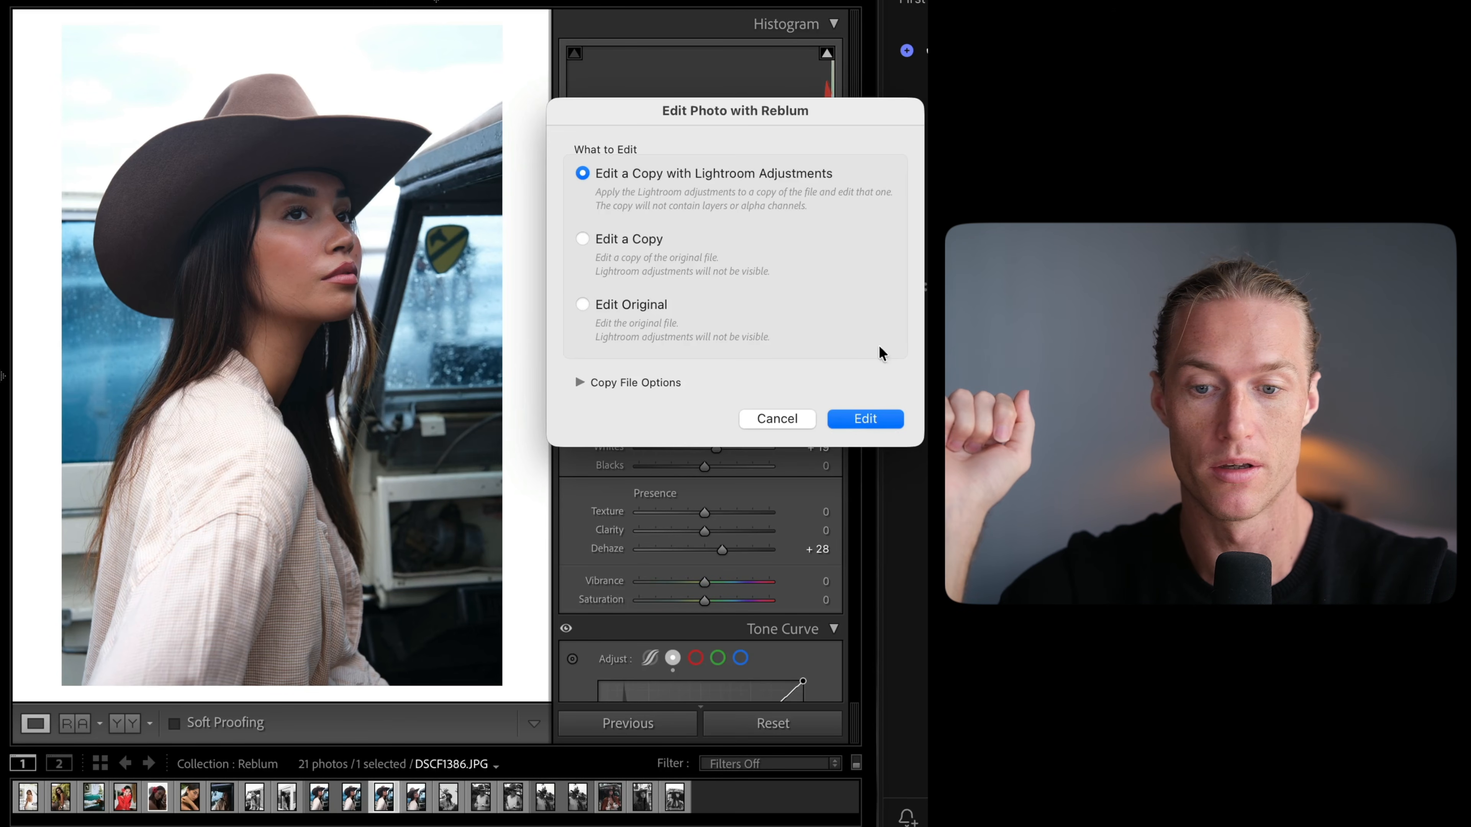
pyautogui.click(866, 418)
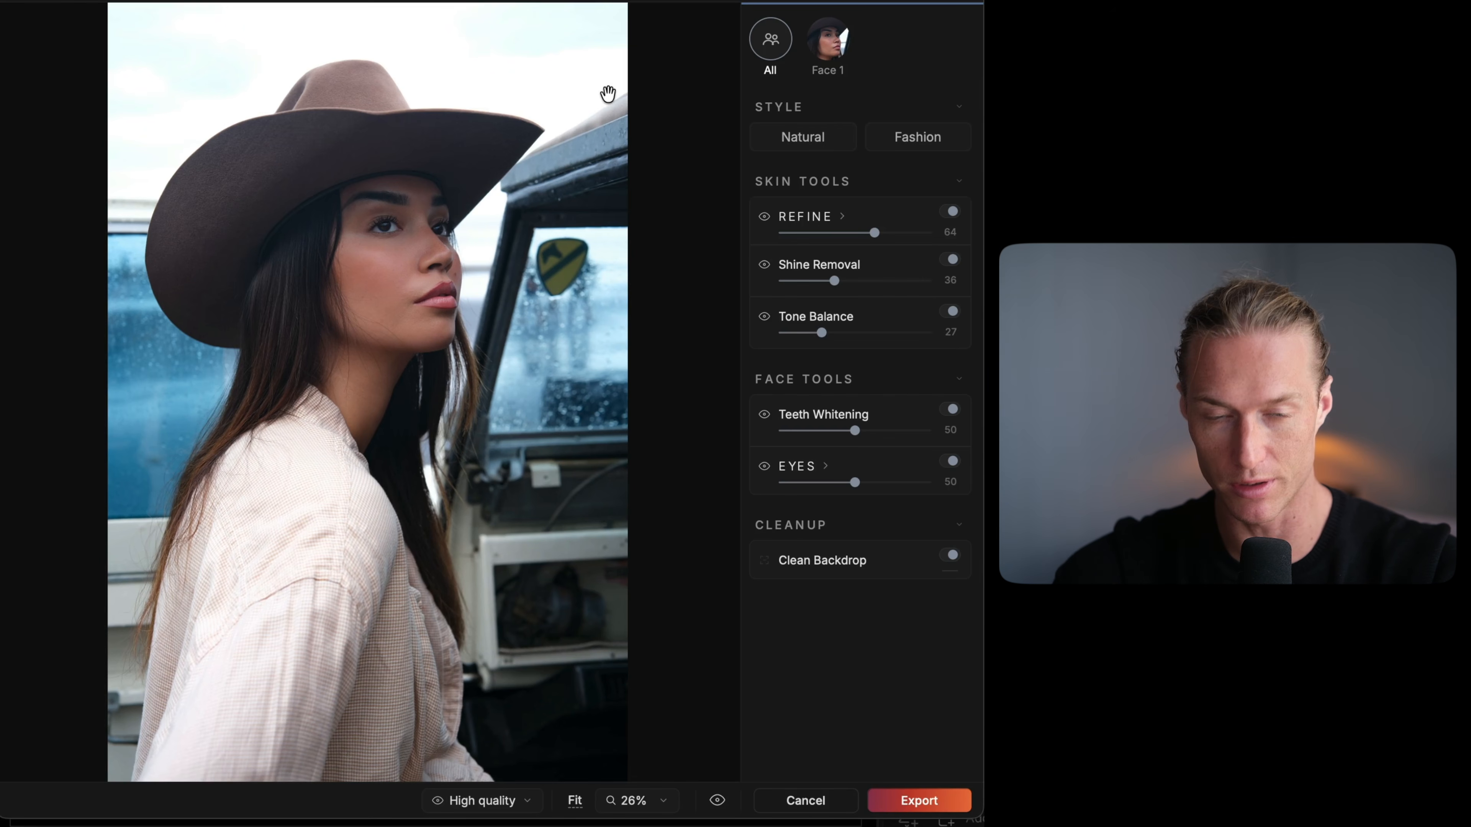
# Step: Apply the Natural style to all faces, compare the skin with Refine at 0 and 100, and return Refine to 50
pyautogui.click(823, 147)
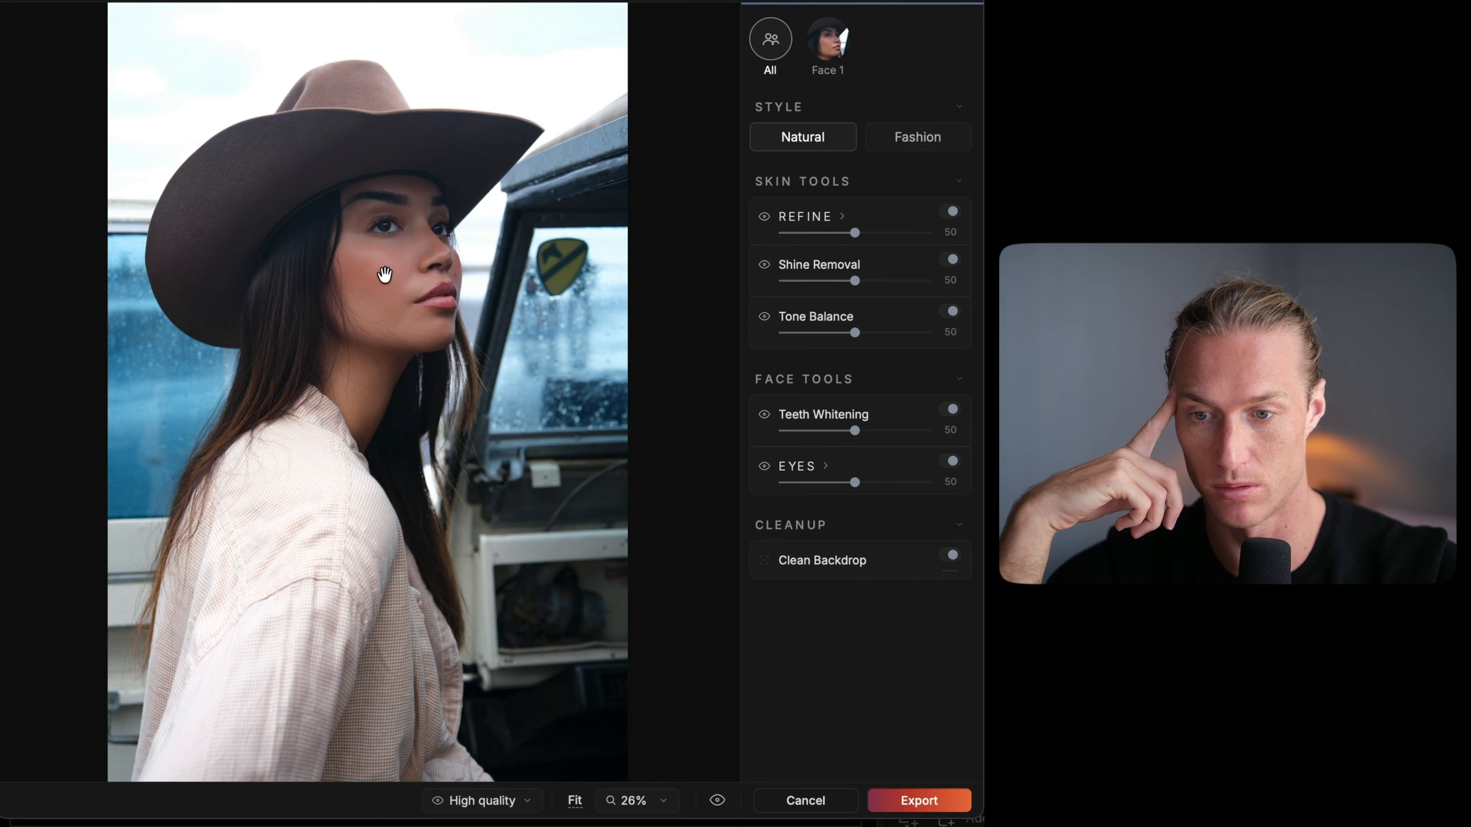
pyautogui.scroll(5, 418, 260)
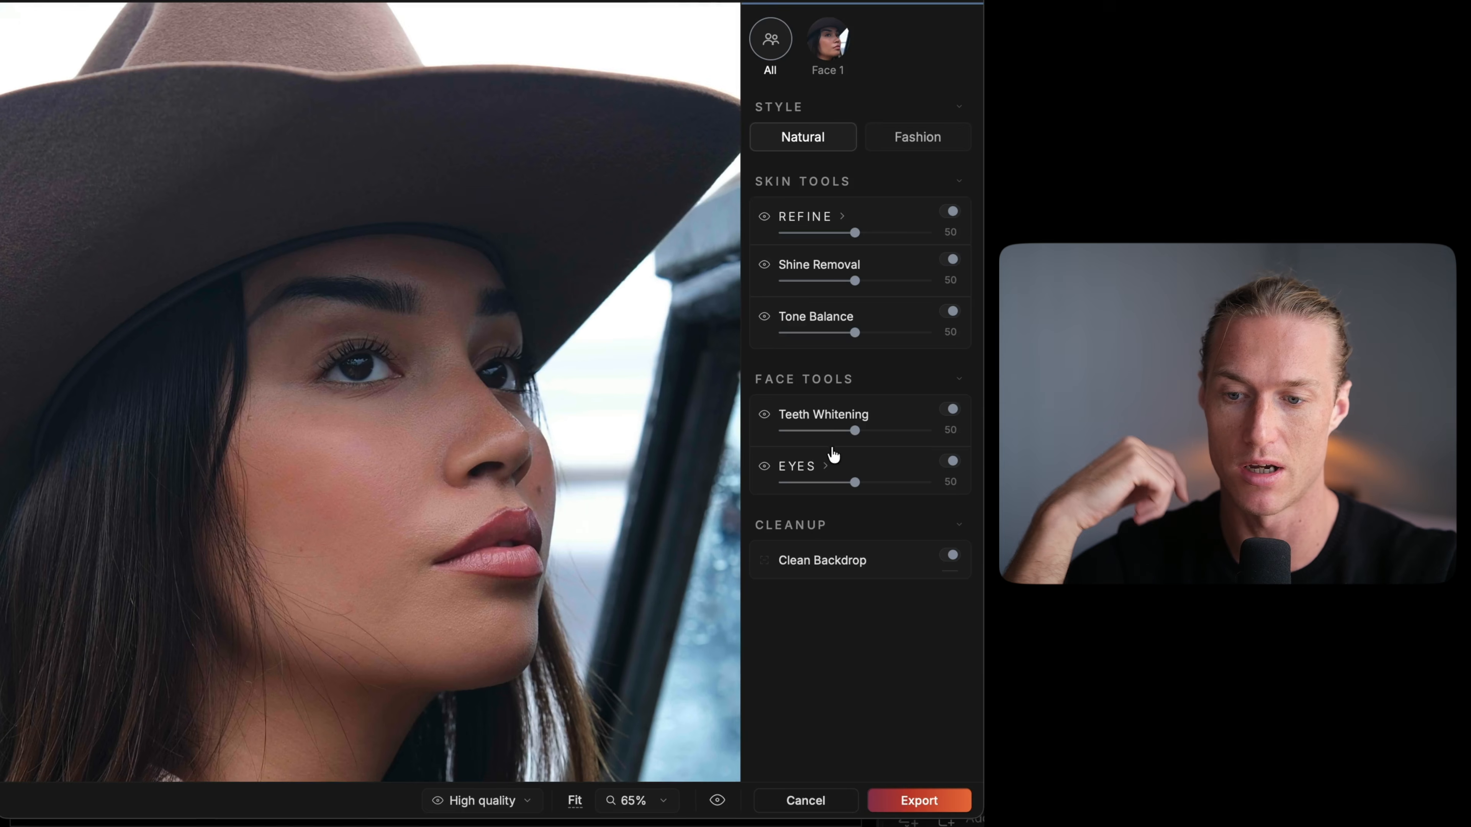
pyautogui.moveTo(855, 235); pyautogui.dragTo(708, 231)
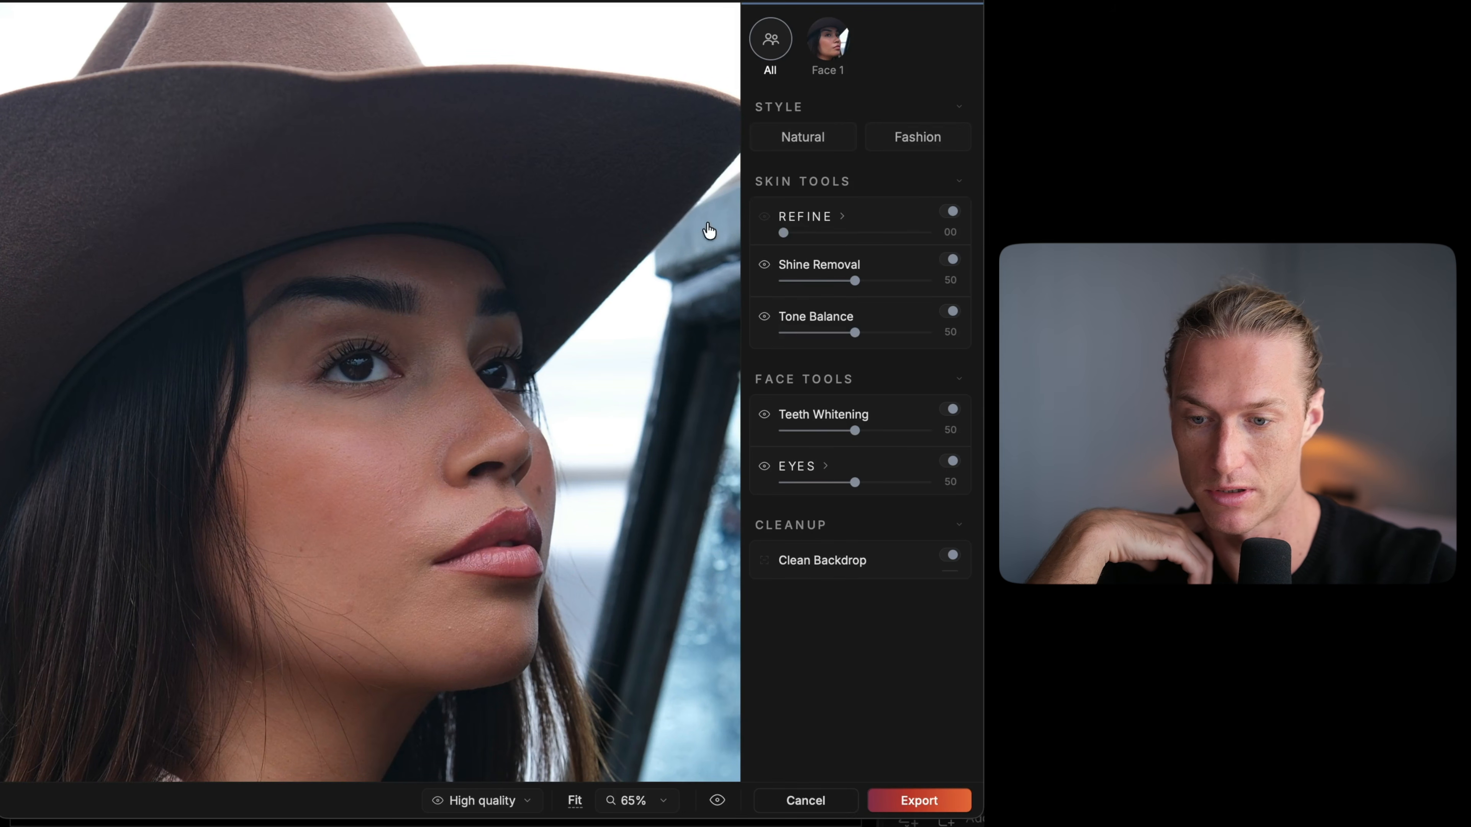
pyautogui.moveTo(379, 509); pyautogui.dragTo(476, 351)
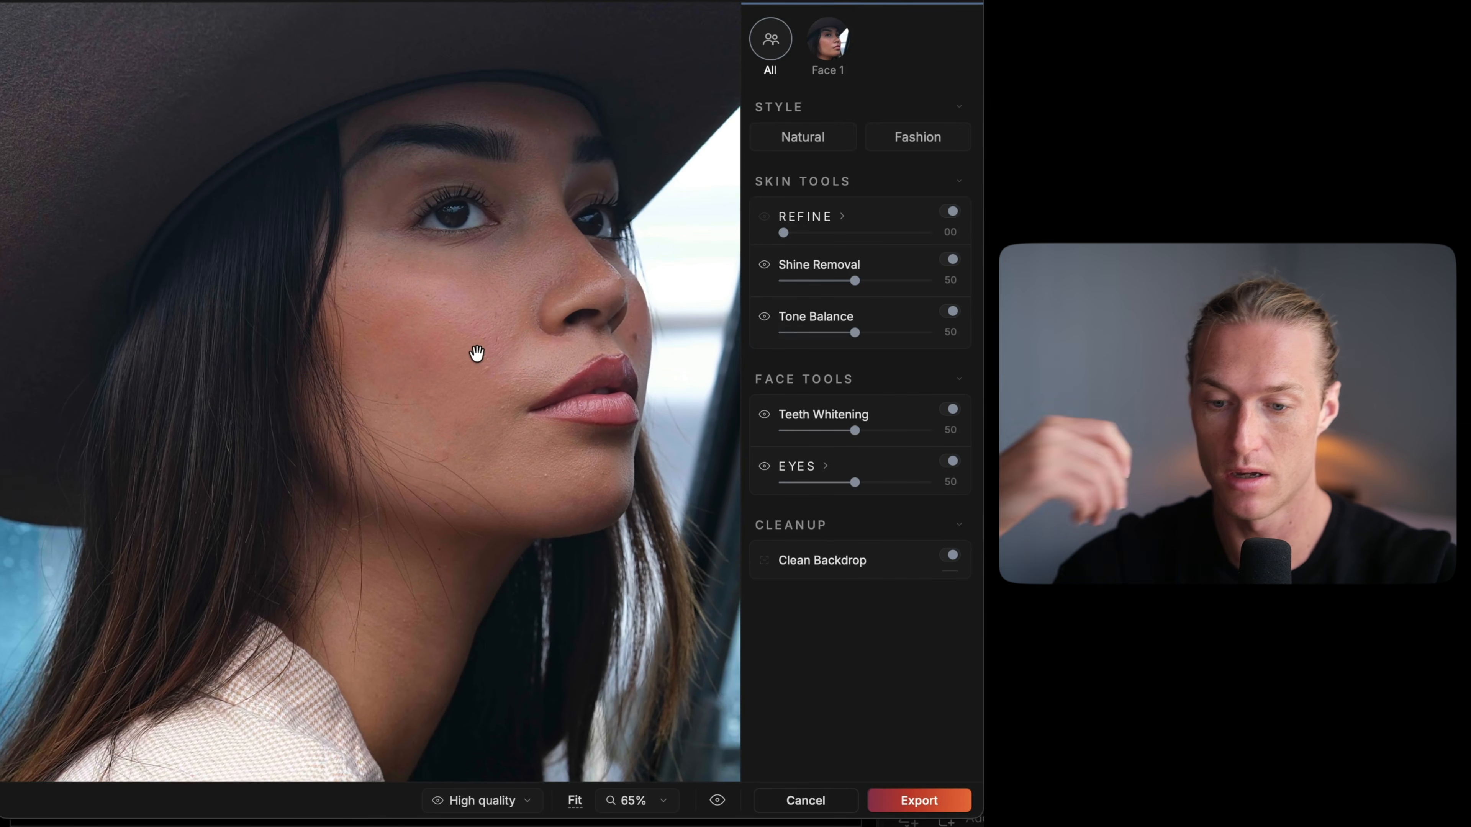
pyautogui.scroll(5, 477, 351)
pyautogui.moveTo(870, 235); pyautogui.dragTo(928, 233)
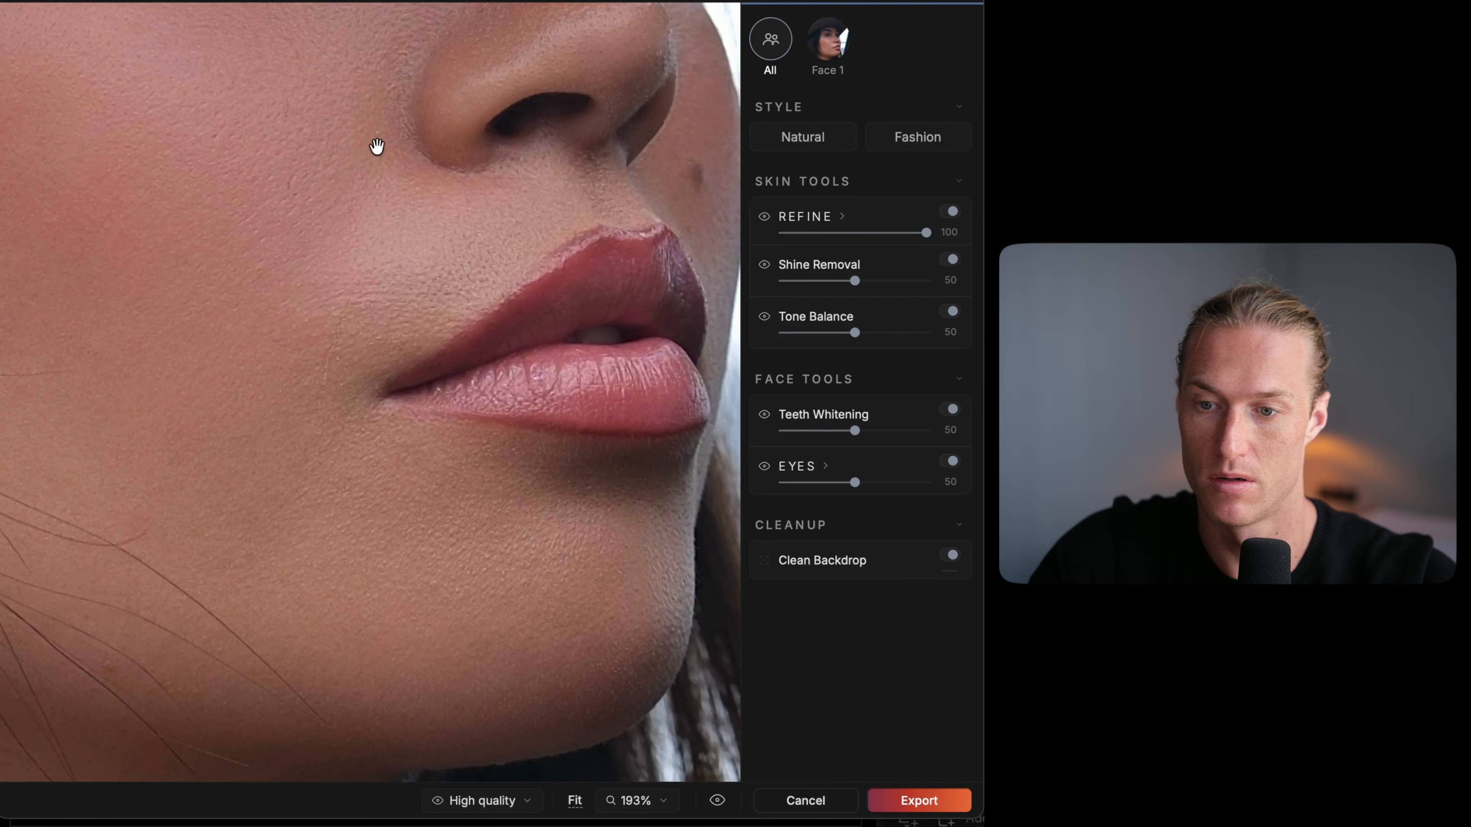
pyautogui.click(575, 800)
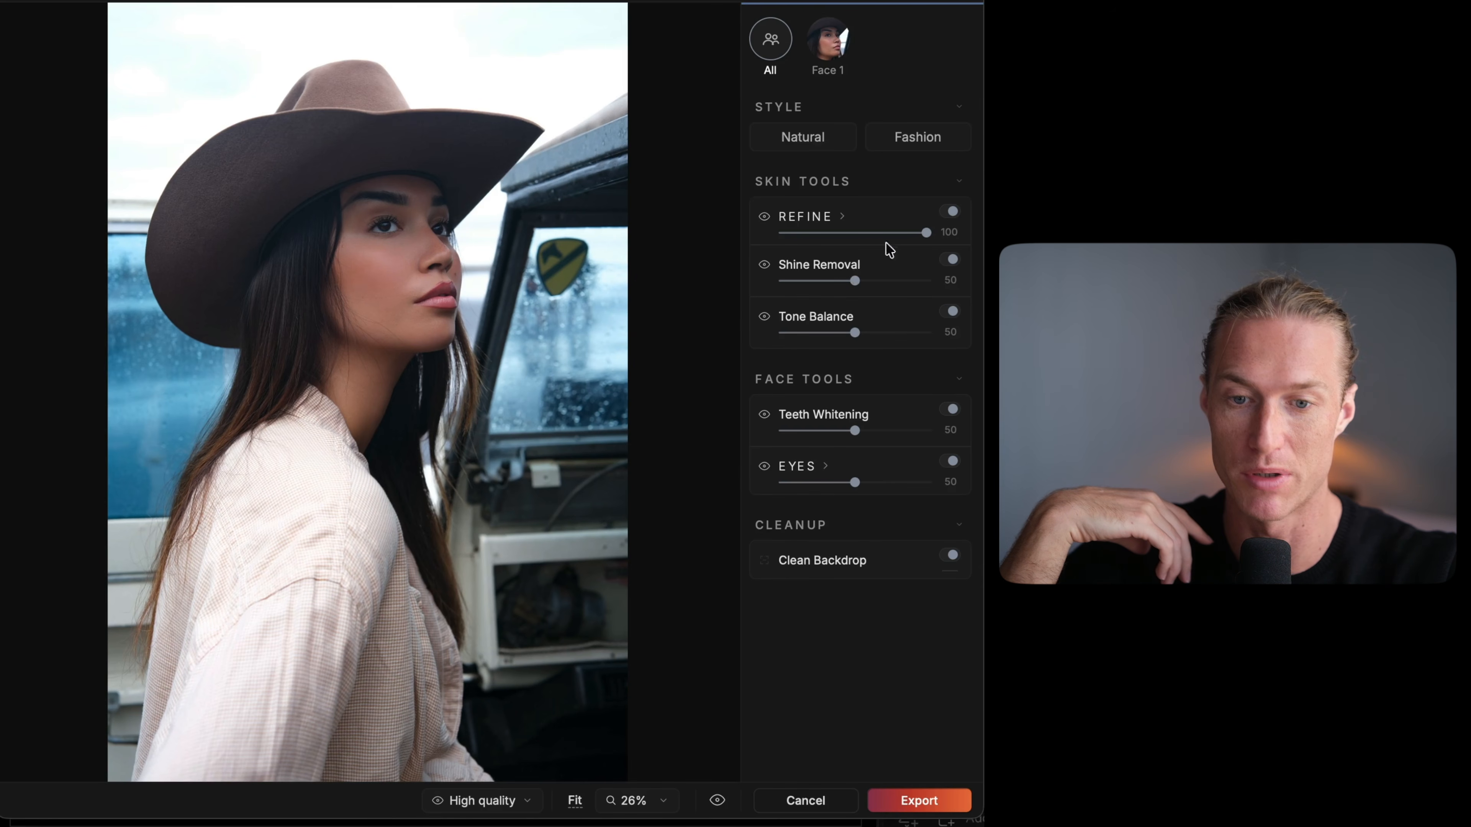
pyautogui.moveTo(926, 234); pyautogui.dragTo(862, 242)
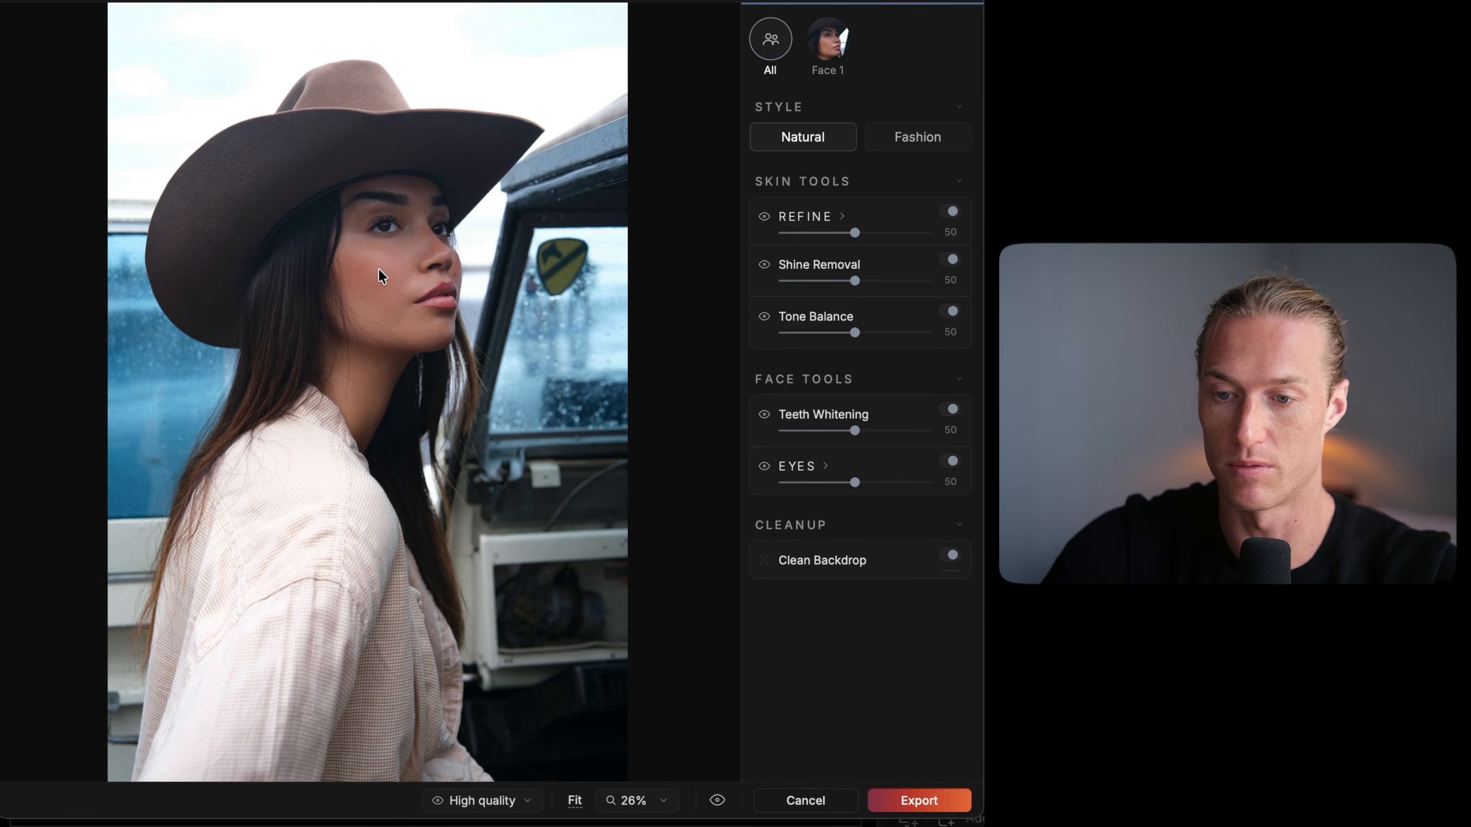
# Step: Check the cheek skin up close with Refine at 0, and restore Refine to 50
pyautogui.scroll(5, 378, 268)
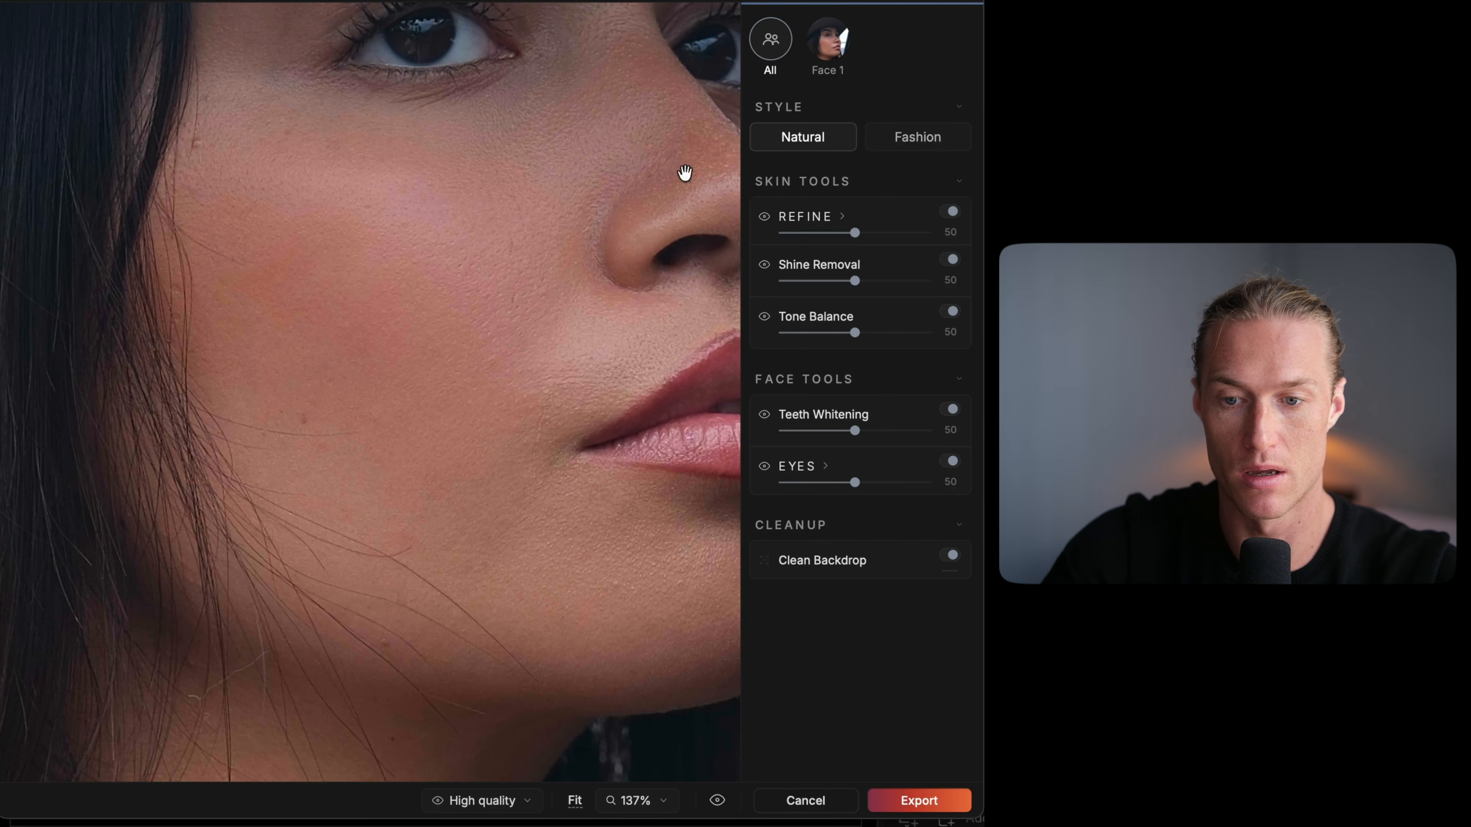
pyautogui.moveTo(859, 237); pyautogui.dragTo(700, 253)
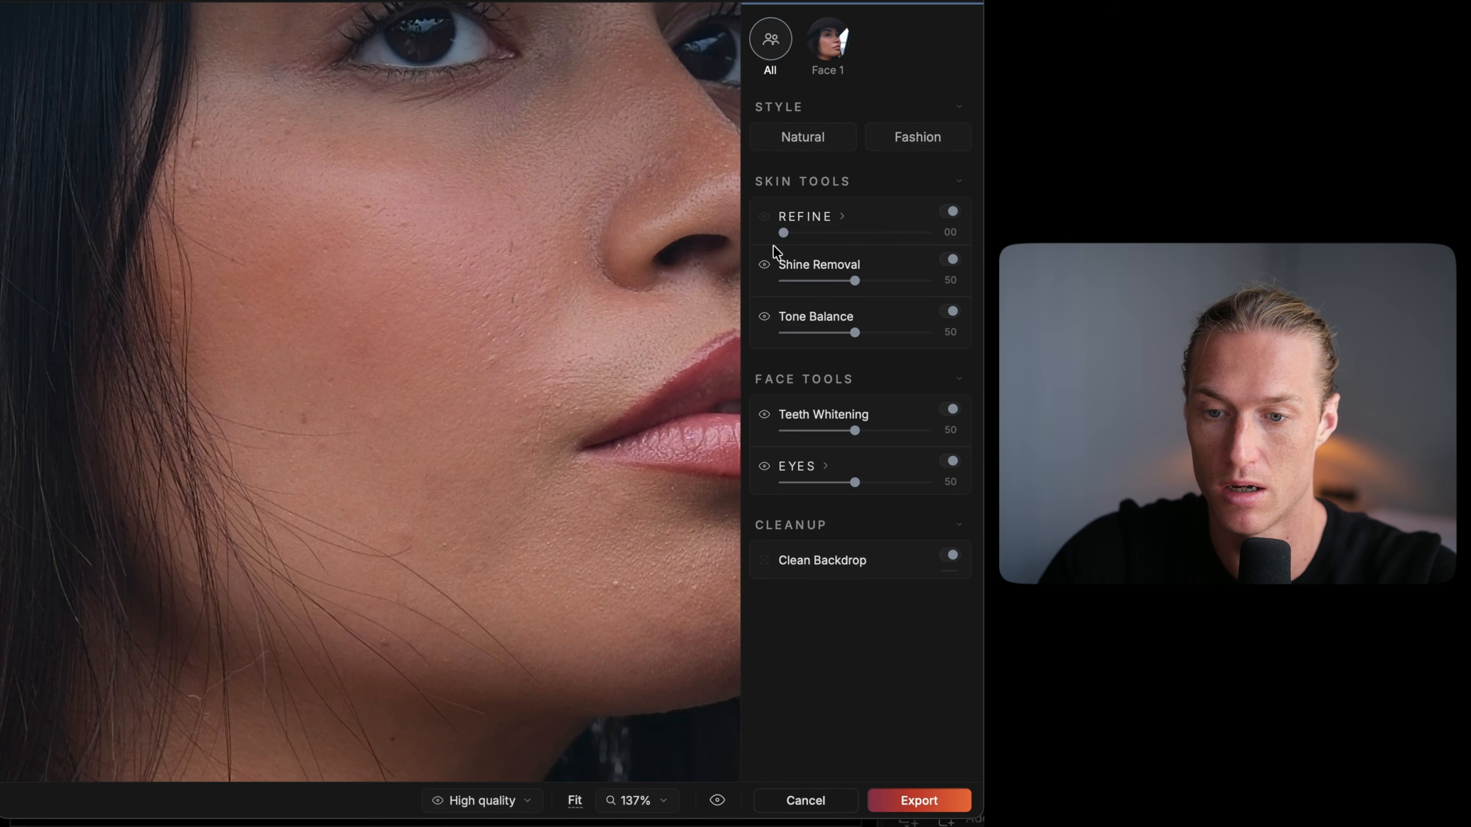
pyautogui.moveTo(818, 245); pyautogui.dragTo(846, 249)
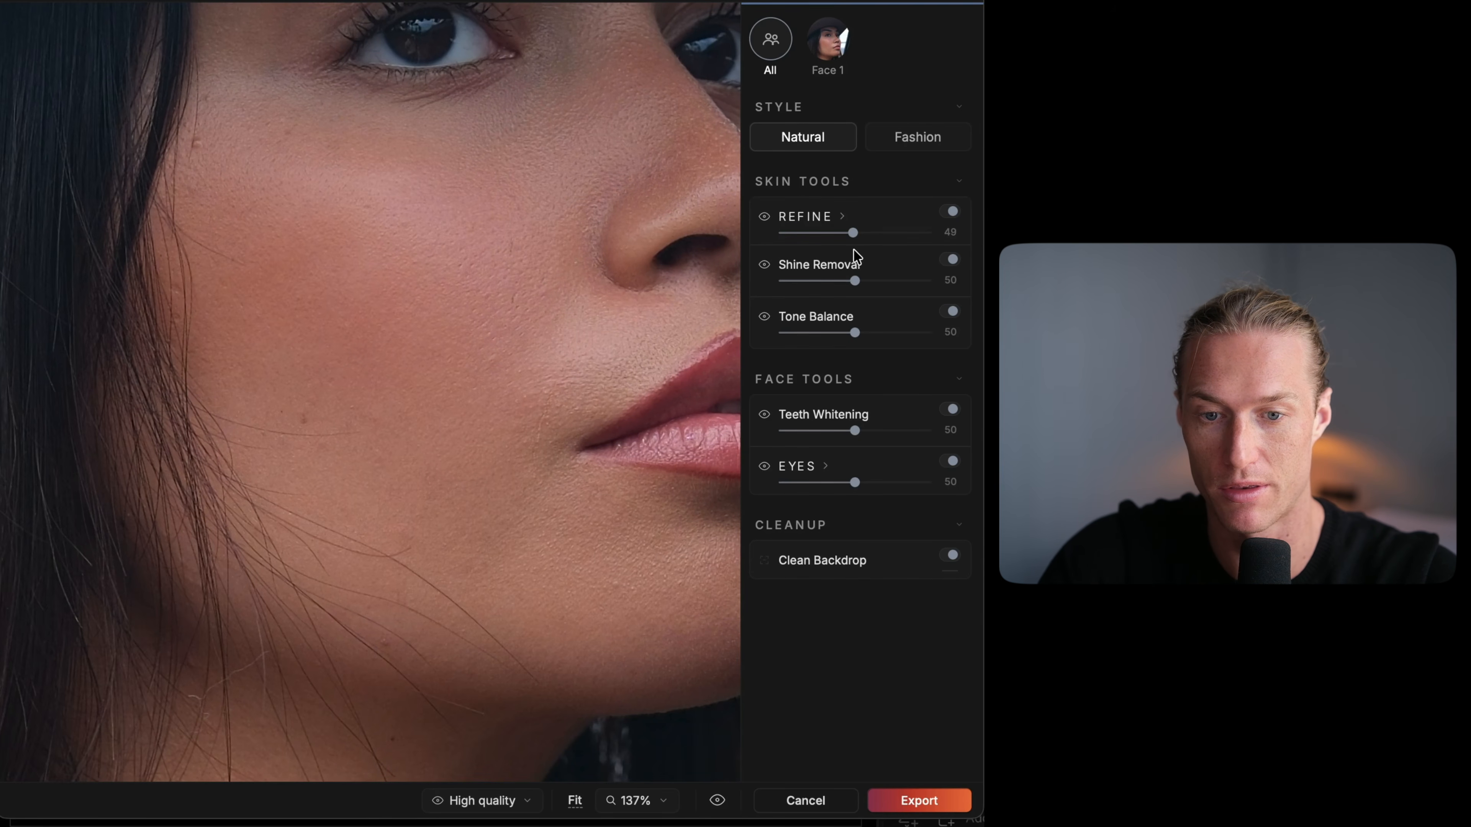
pyautogui.moveTo(666, 579); pyautogui.dragTo(509, 552)
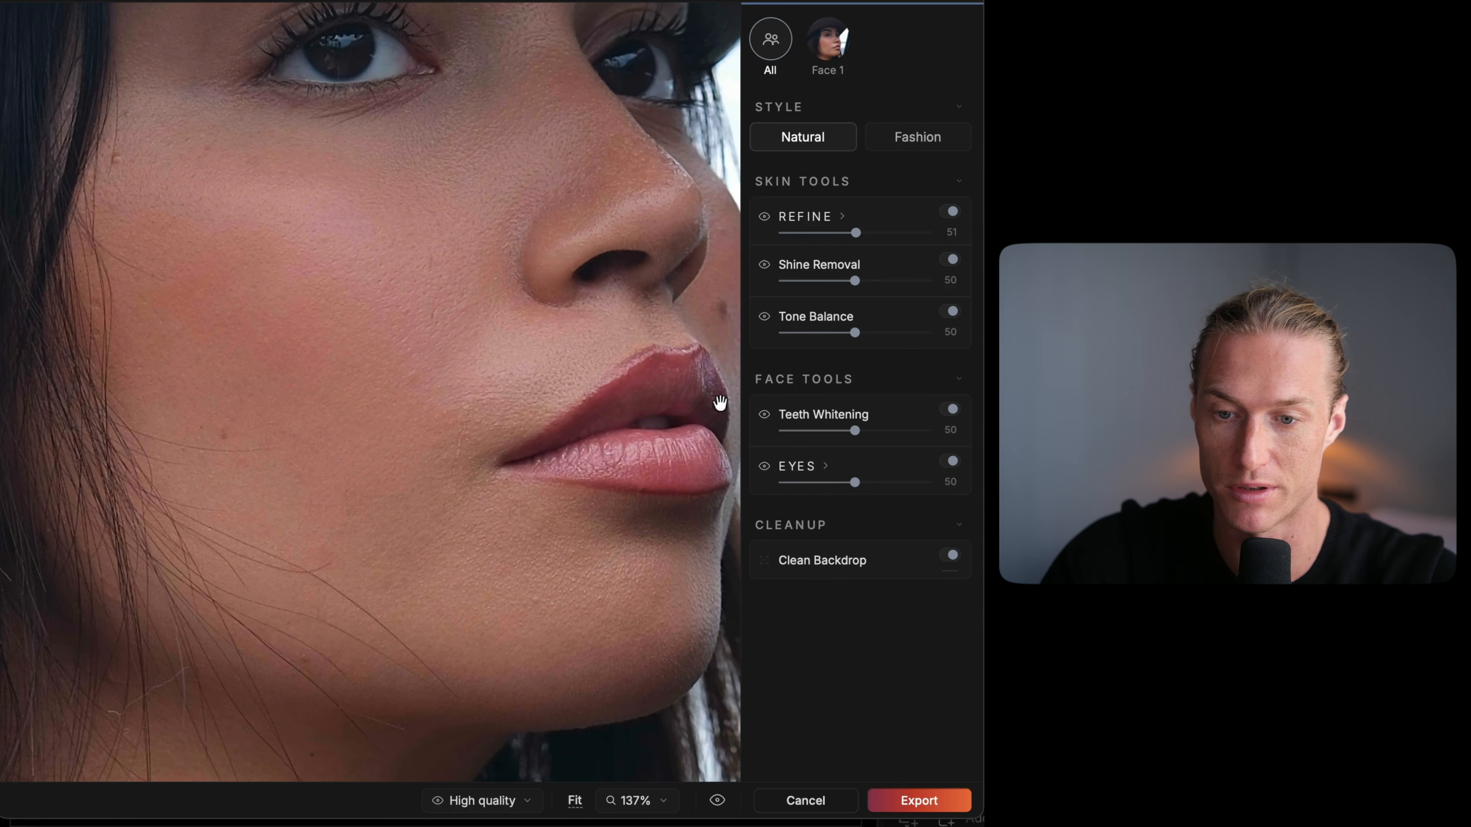
pyautogui.moveTo(863, 239)
pyautogui.mouseDown()
pyautogui.moveTo(926, 233)
pyautogui.moveTo(855, 234)
pyautogui.mouseUp()
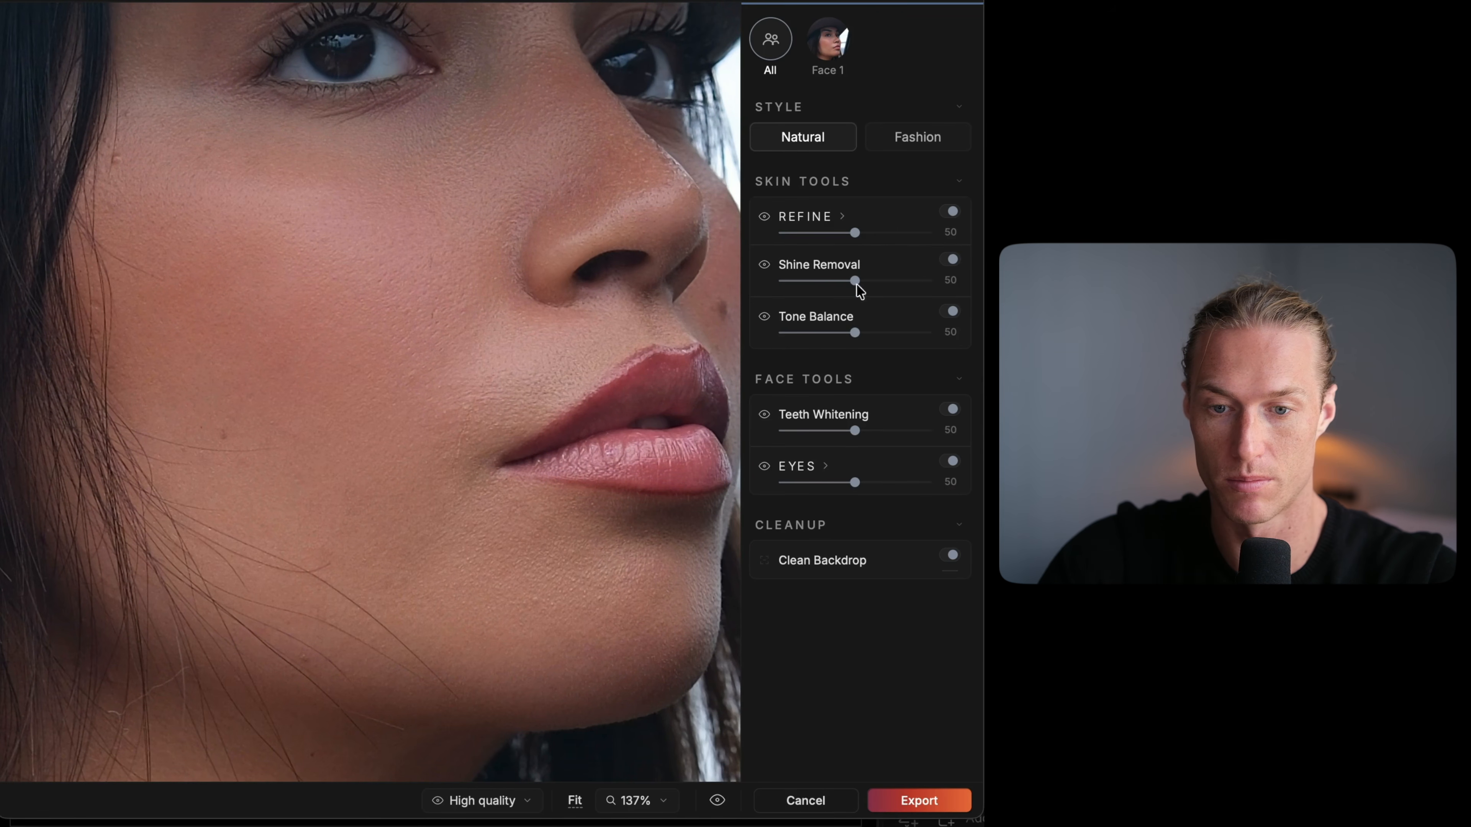
# Step: Reduce both Shine Removal and Tone Balance to 0 in the portrait's skin retouching
pyautogui.moveTo(853, 284); pyautogui.dragTo(747, 299)
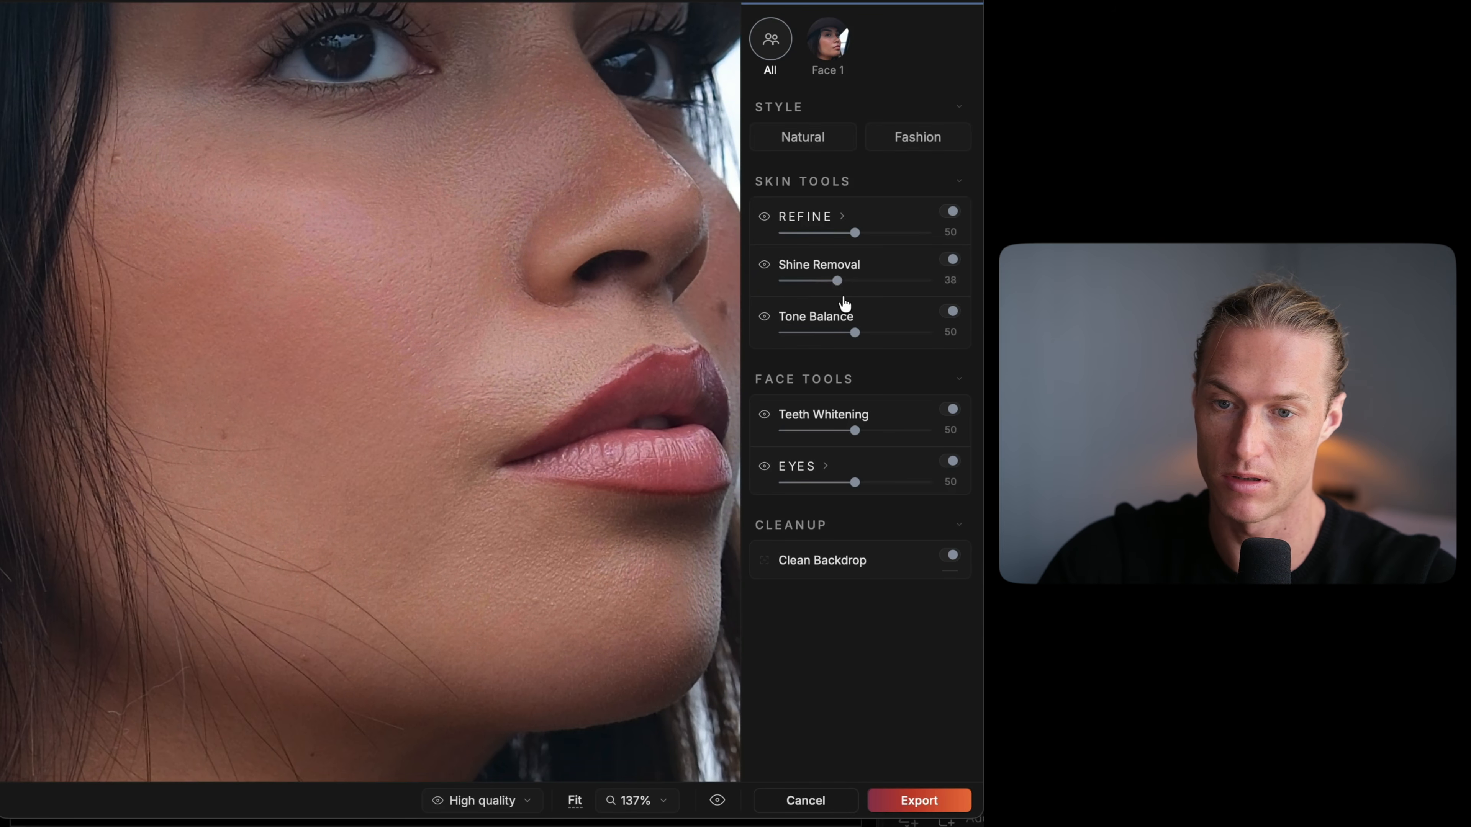
pyautogui.moveTo(844, 298); pyautogui.dragTo(725, 329)
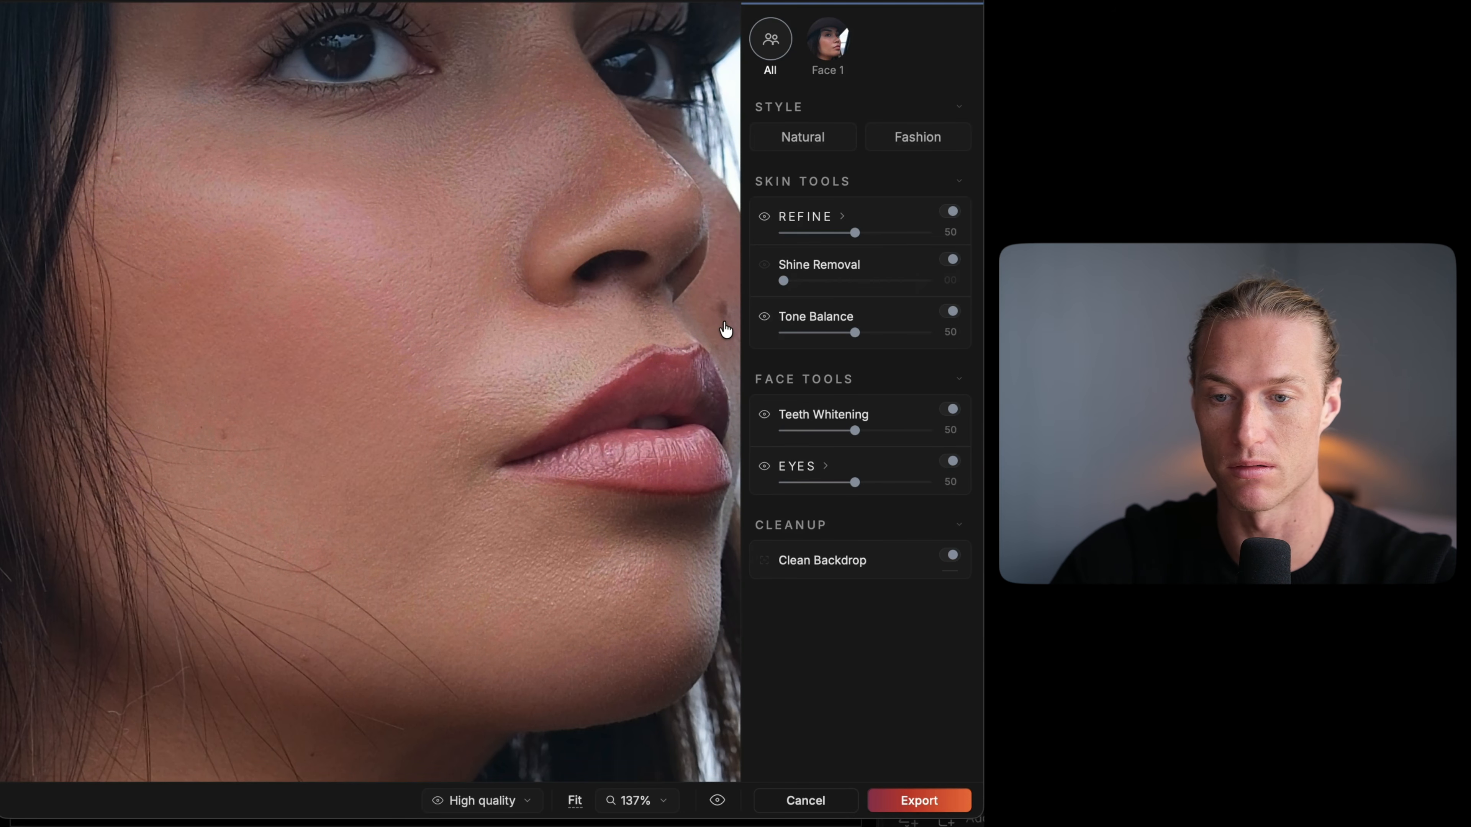
pyautogui.click(615, 287)
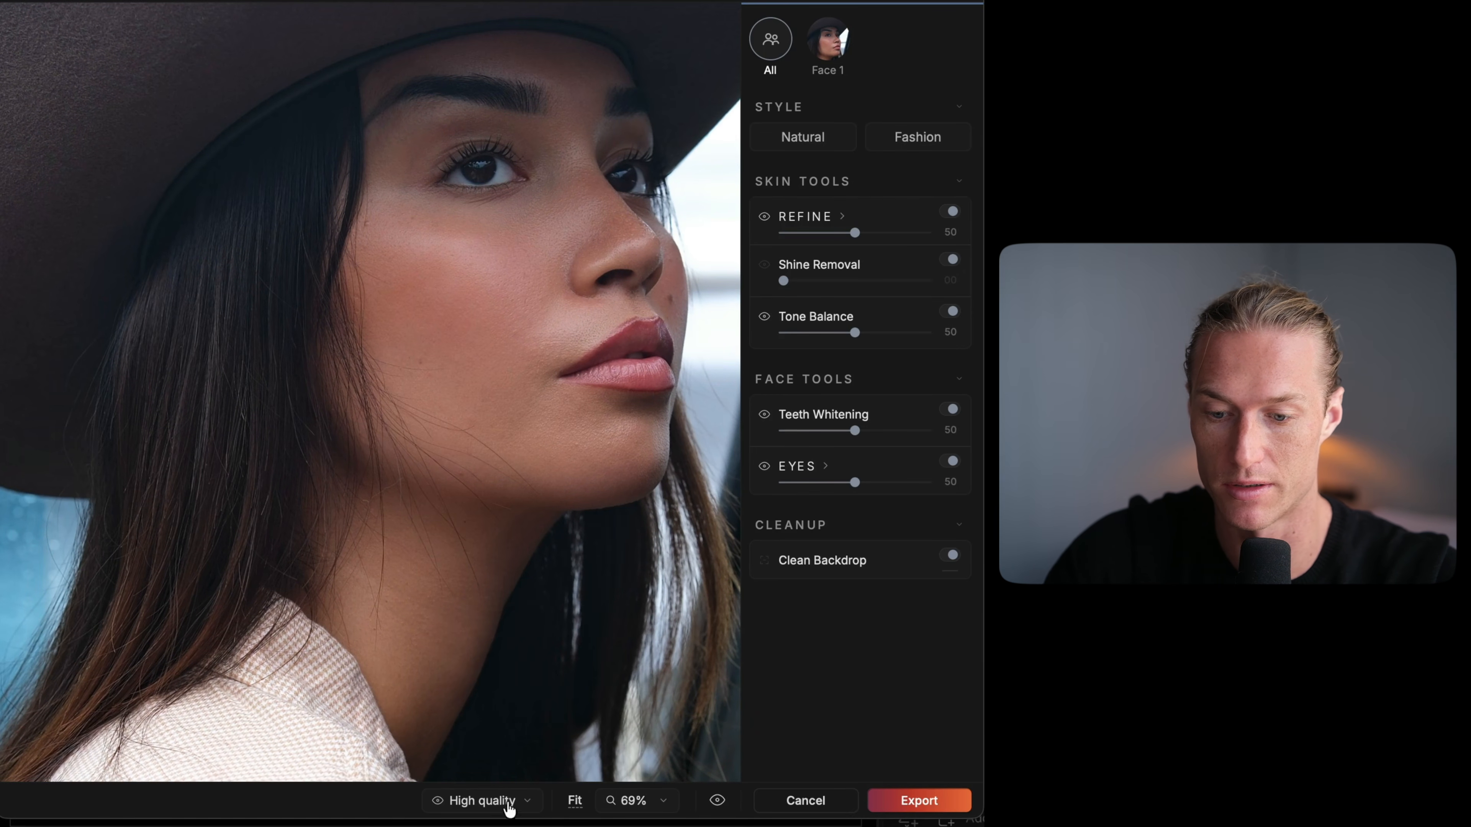
pyautogui.click(574, 802)
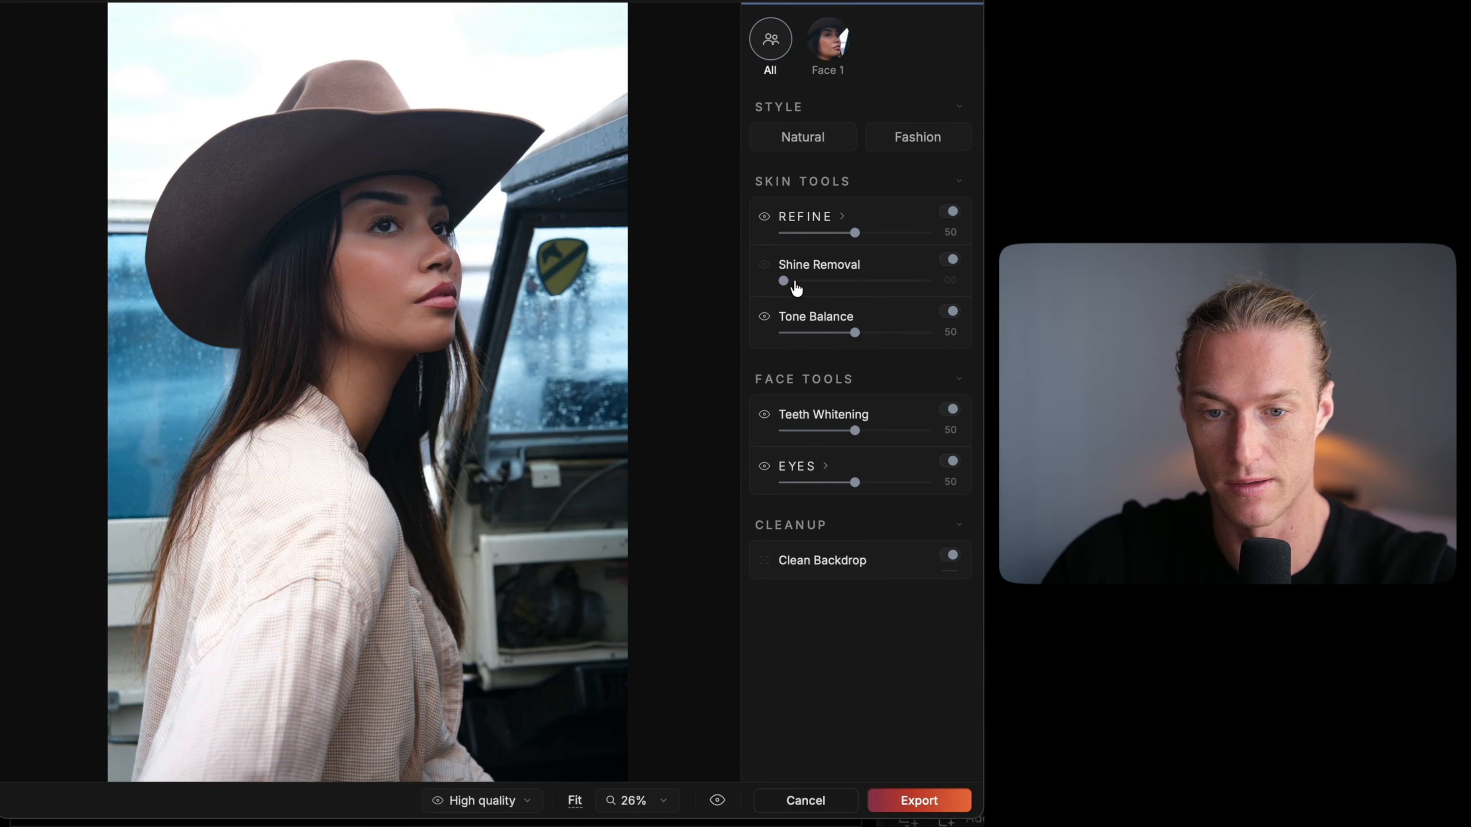
pyautogui.moveTo(794, 282); pyautogui.dragTo(681, 349)
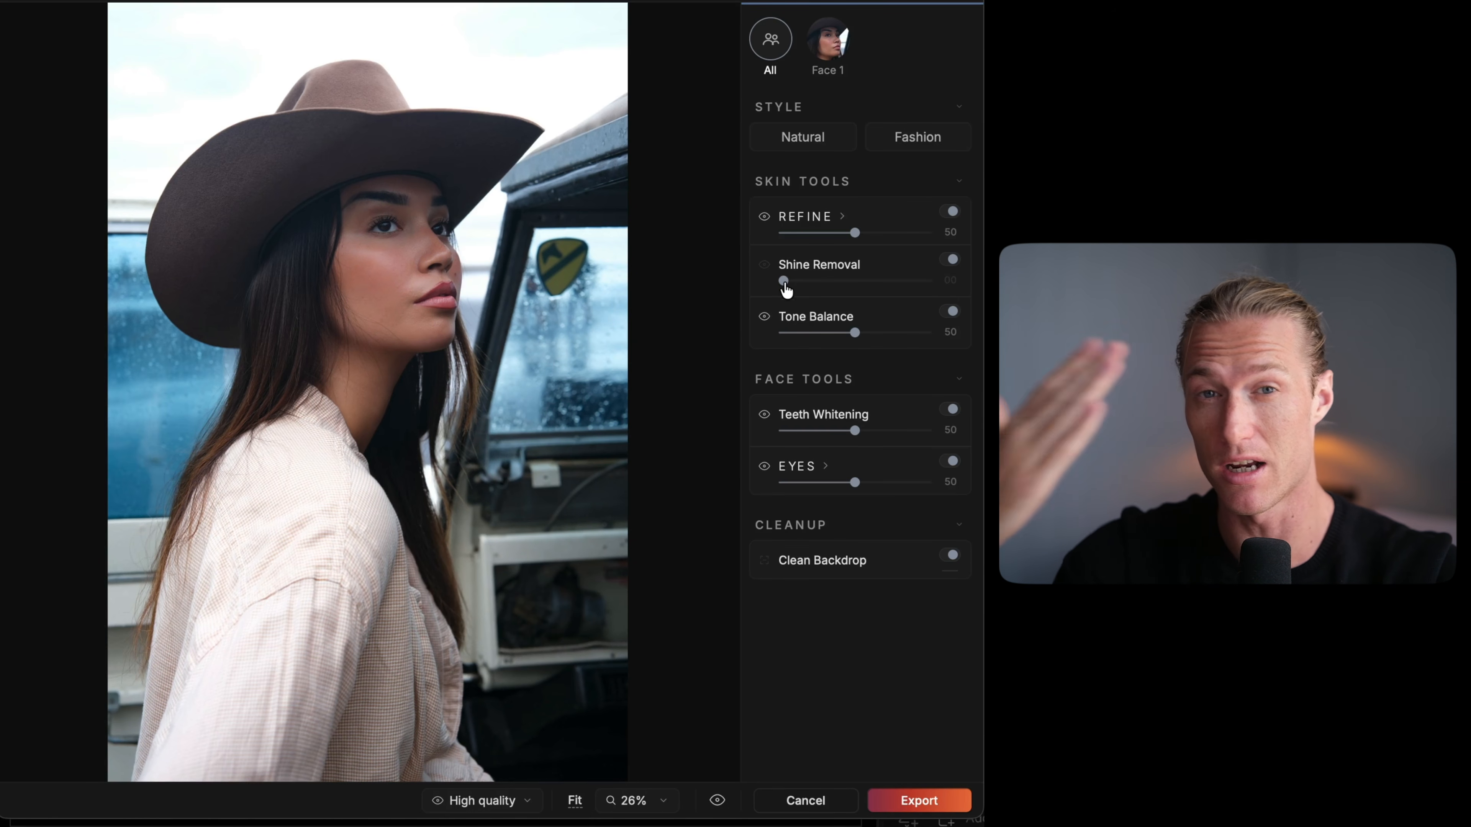
pyautogui.moveTo(783, 281); pyautogui.dragTo(682, 281)
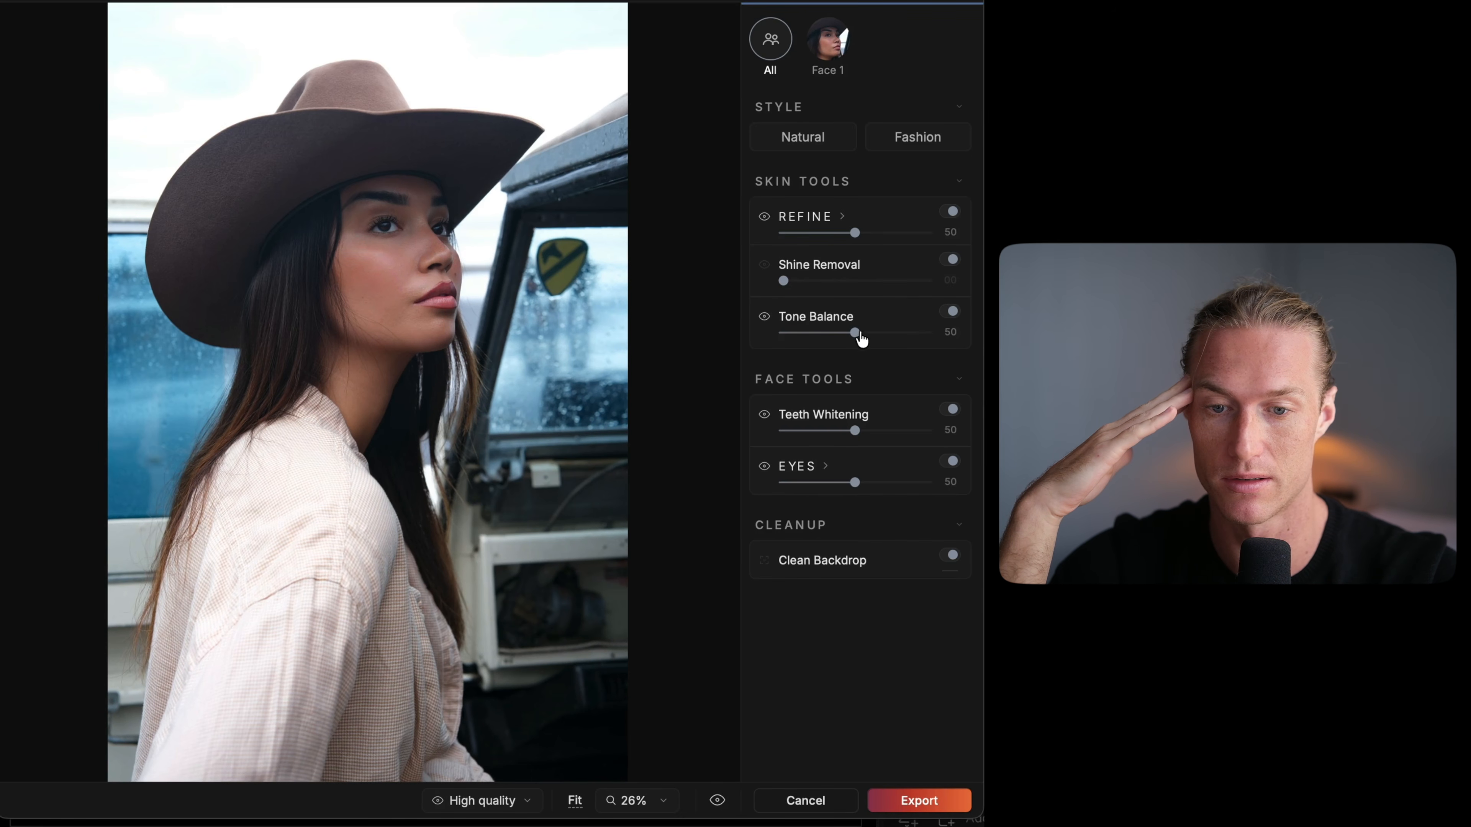
pyautogui.moveTo(926, 332); pyautogui.dragTo(697, 328)
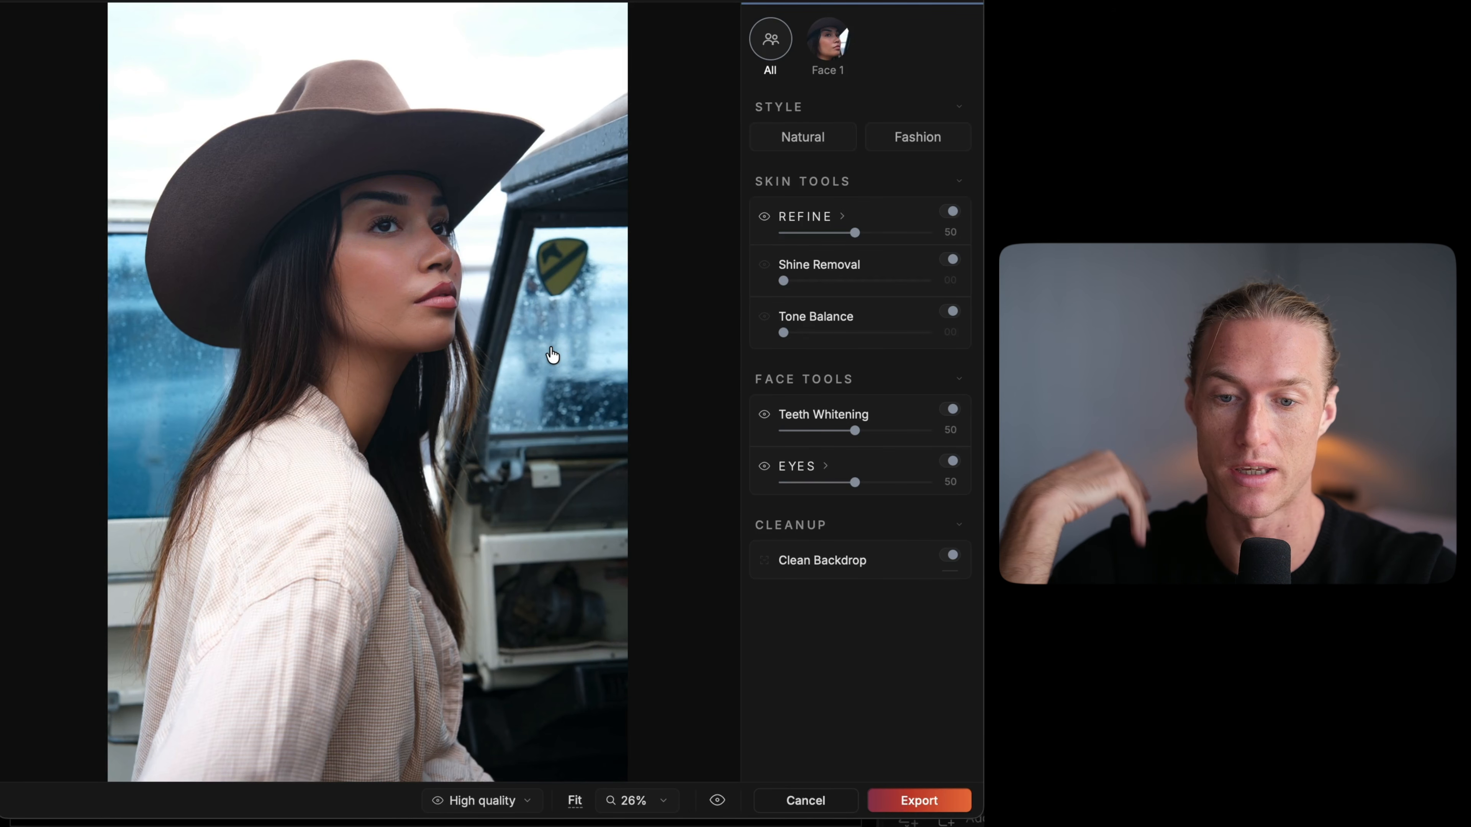
pyautogui.moveTo(552, 355); pyautogui.dragTo(351, 409)
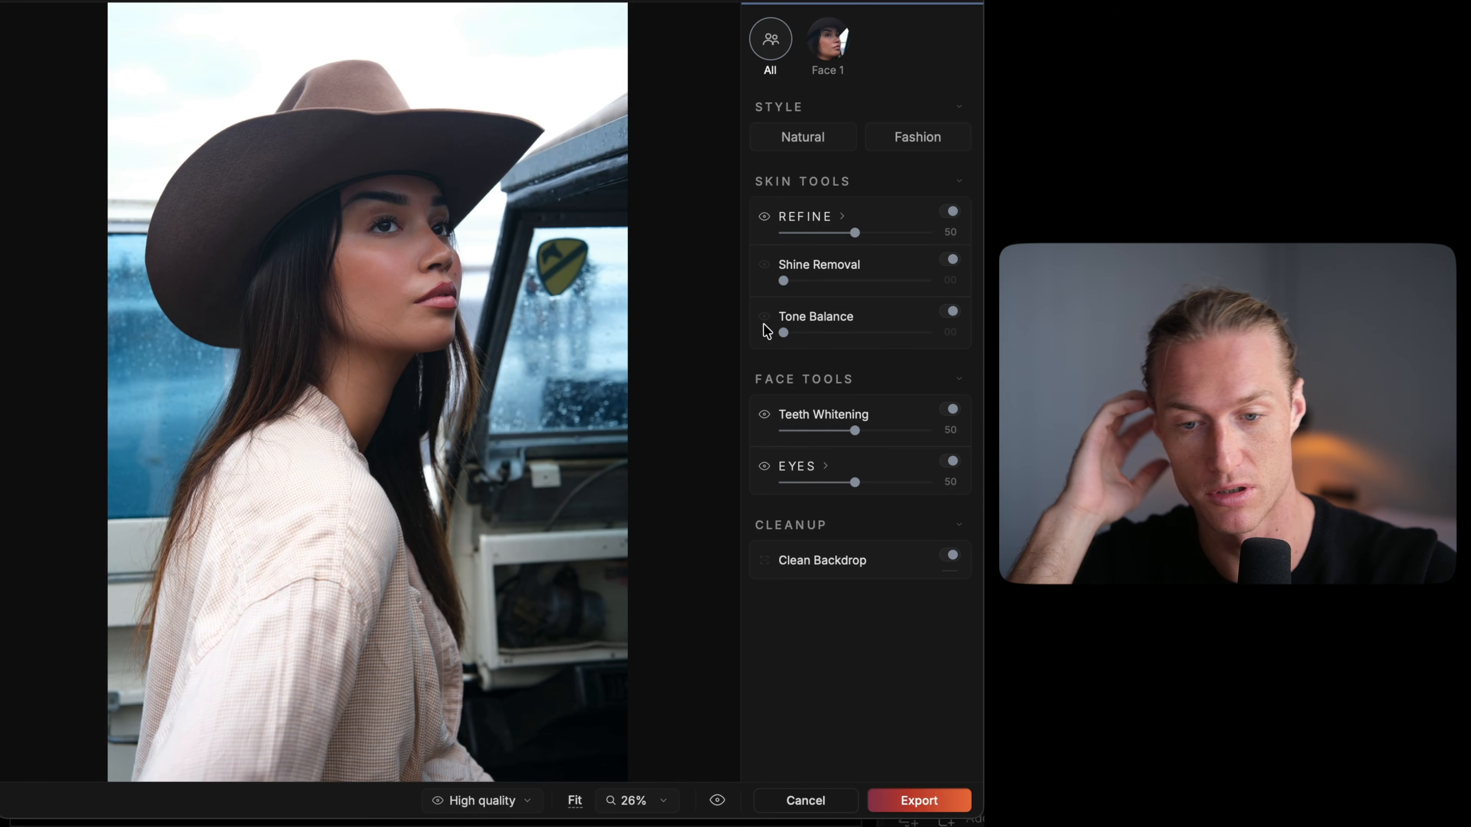
# Step: Set Teeth Whitening to 49 and Eyes to 50 in the portrait's face retouching
pyautogui.scroll(3, 374, 241)
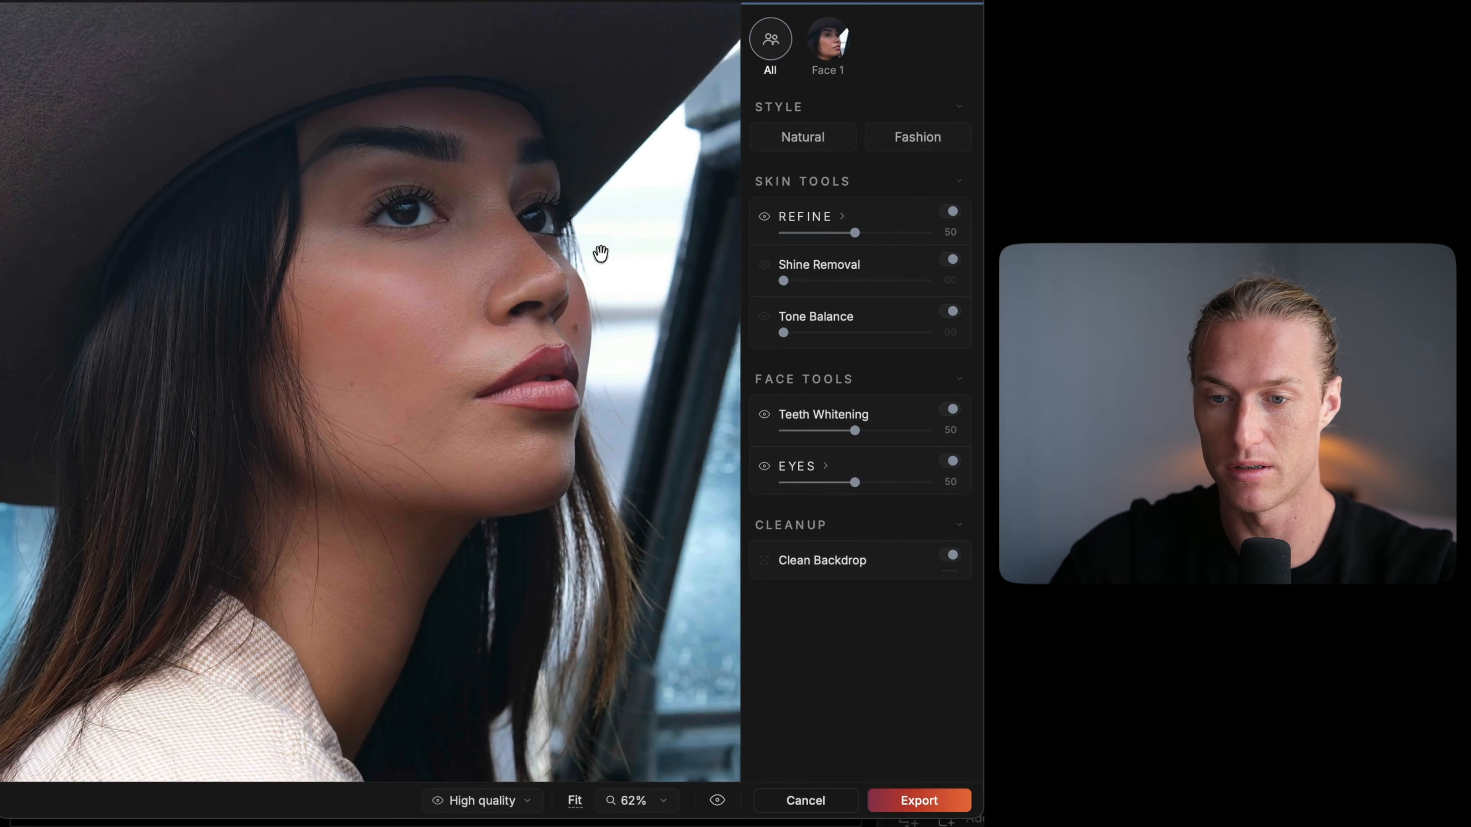
pyautogui.moveTo(851, 428); pyautogui.dragTo(926, 484)
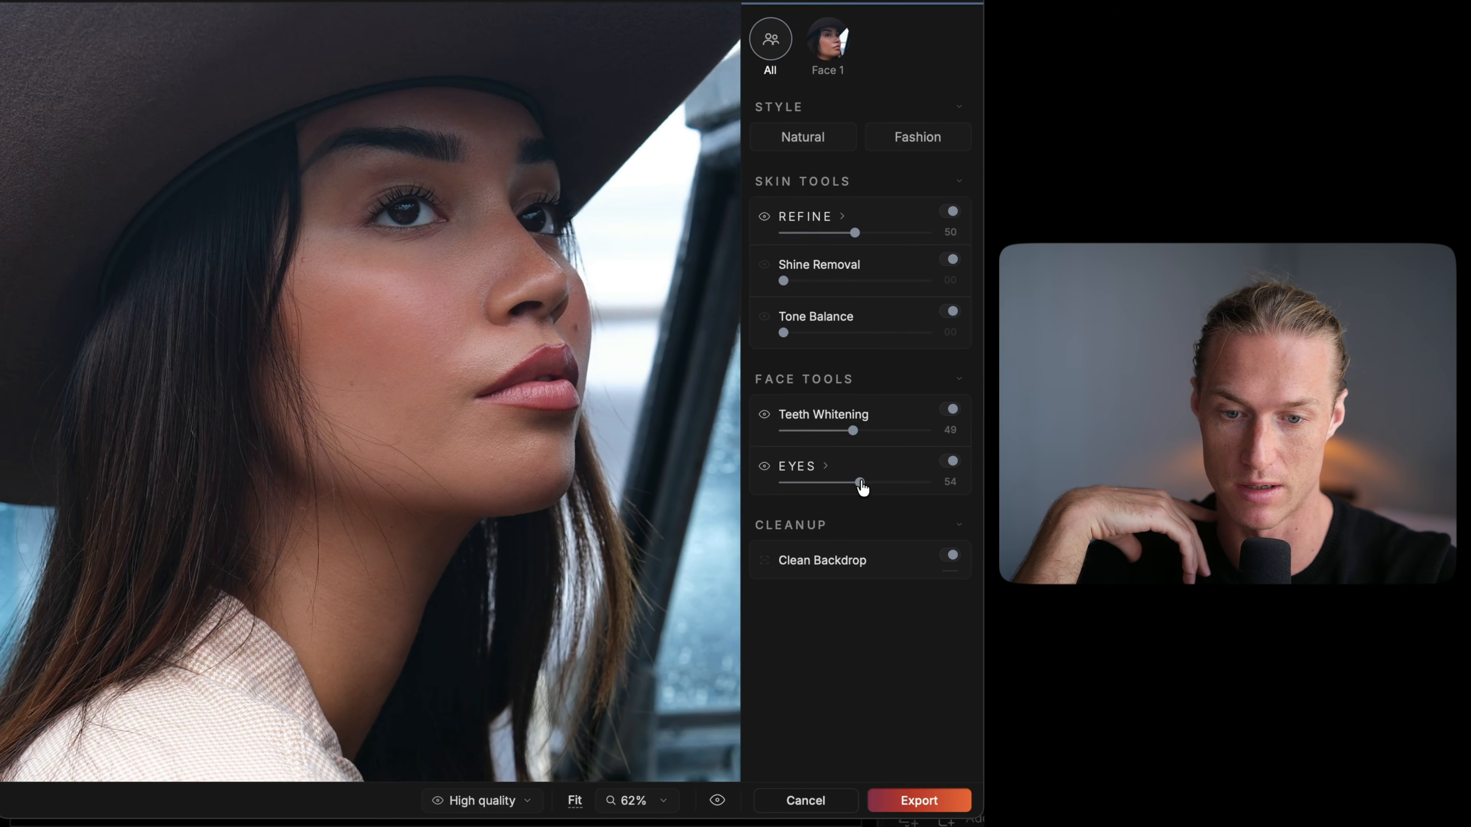
pyautogui.click(401, 294)
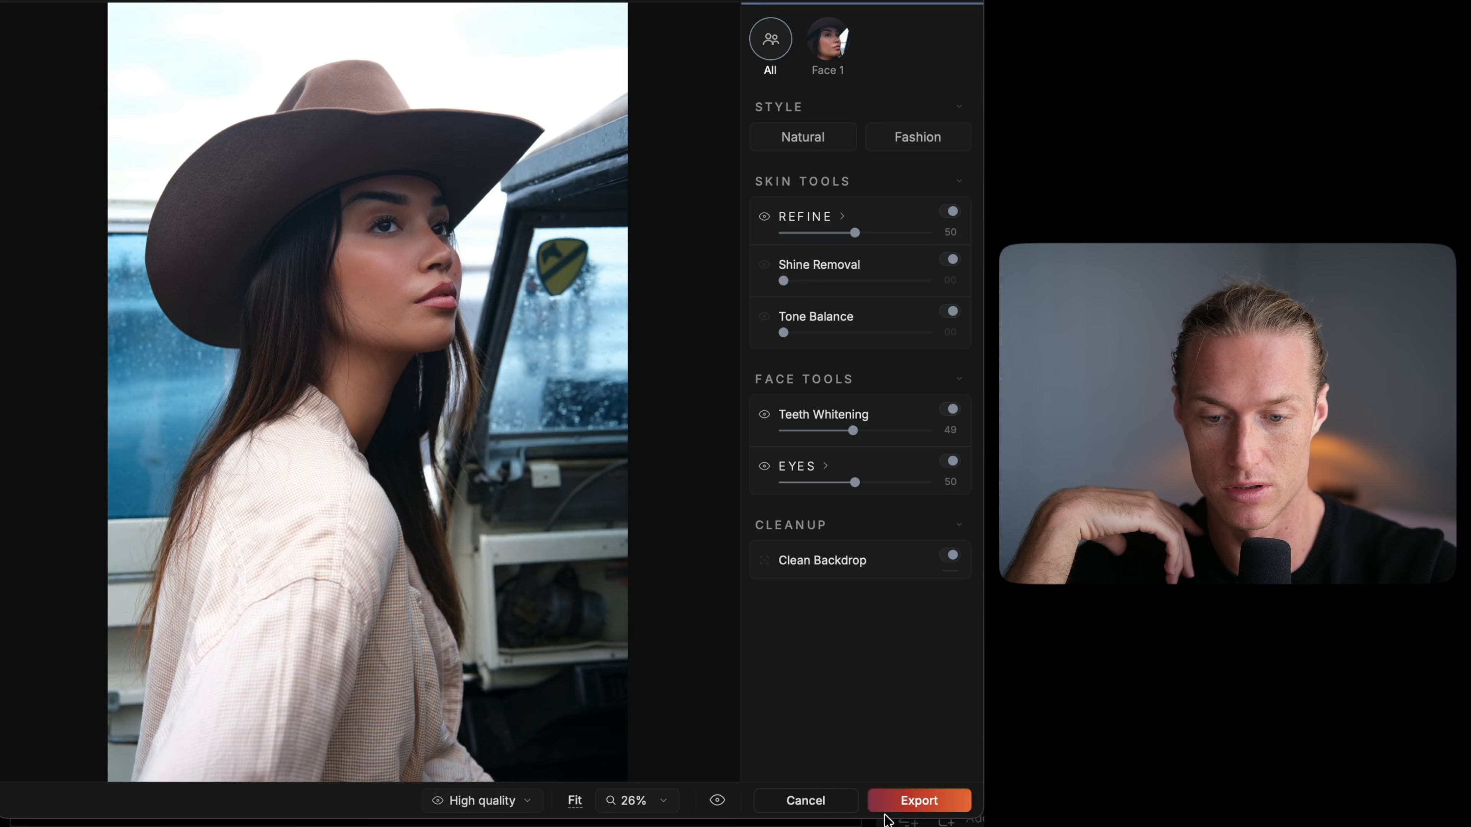
# Step: Export the retouched portrait back to Lightroom and inspect the face and skin up close
pyautogui.click(899, 807)
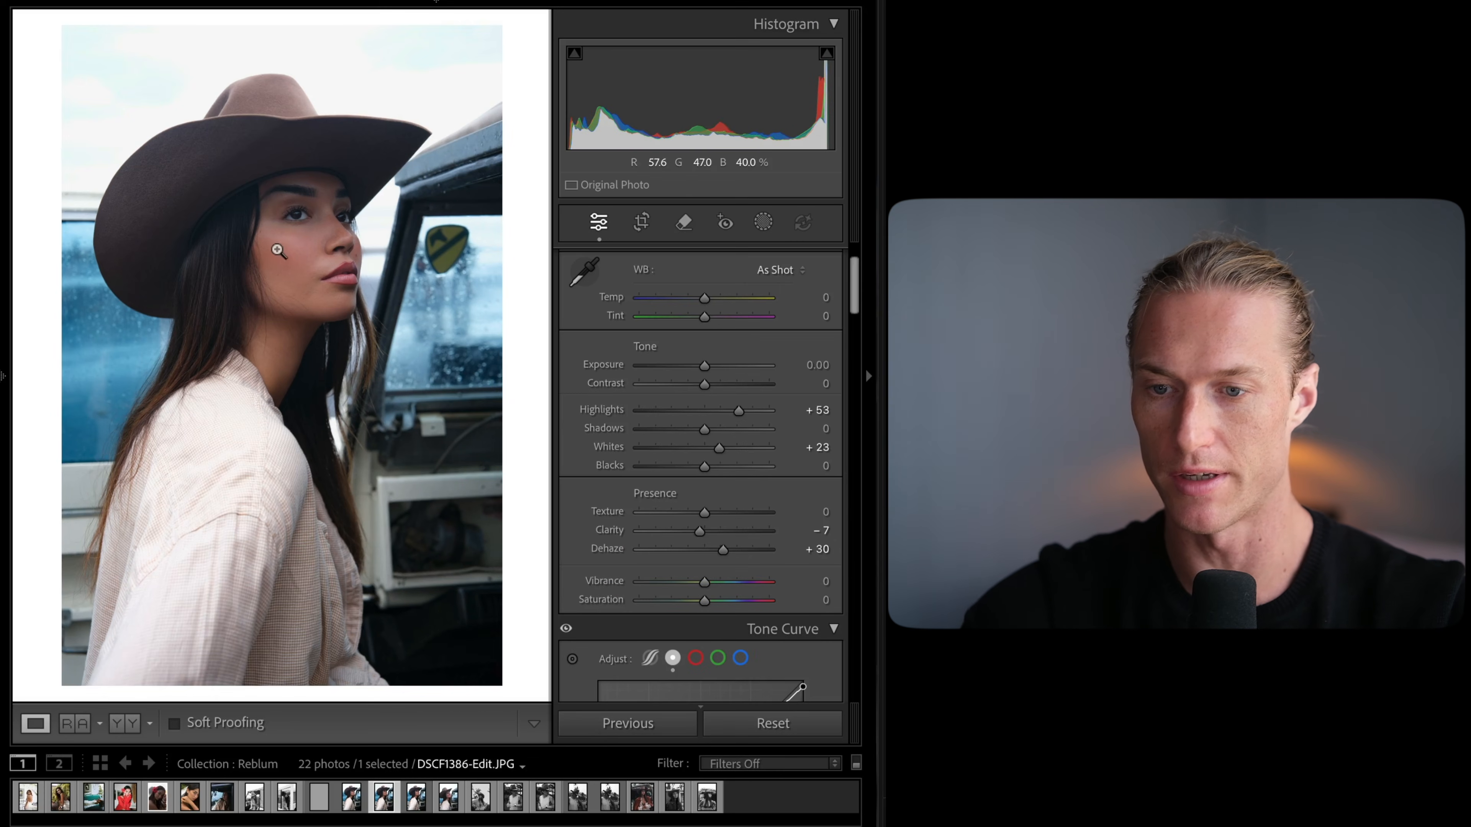
pyautogui.click(278, 249)
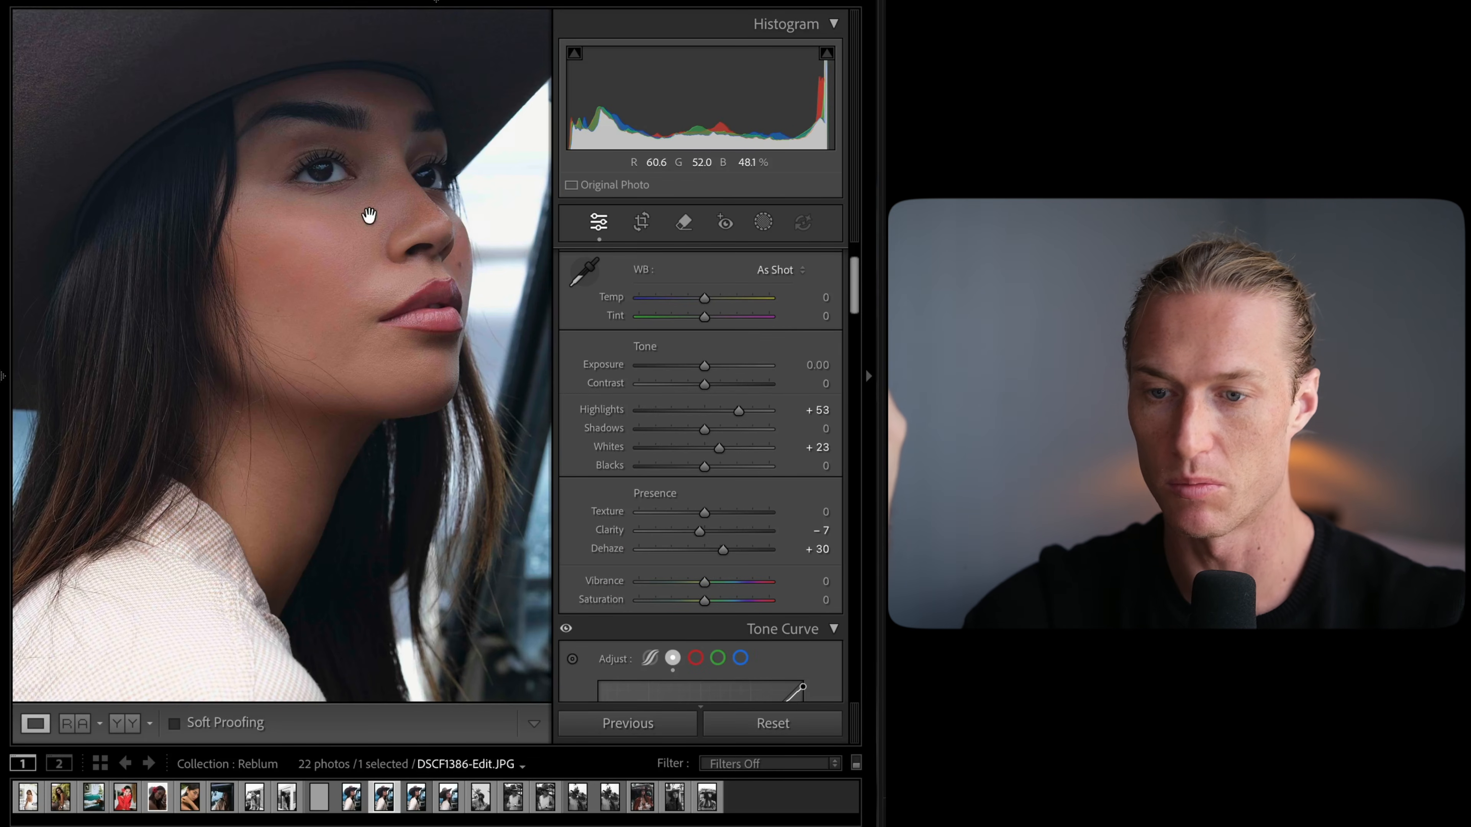
pyautogui.moveTo(462, 212); pyautogui.dragTo(269, 329)
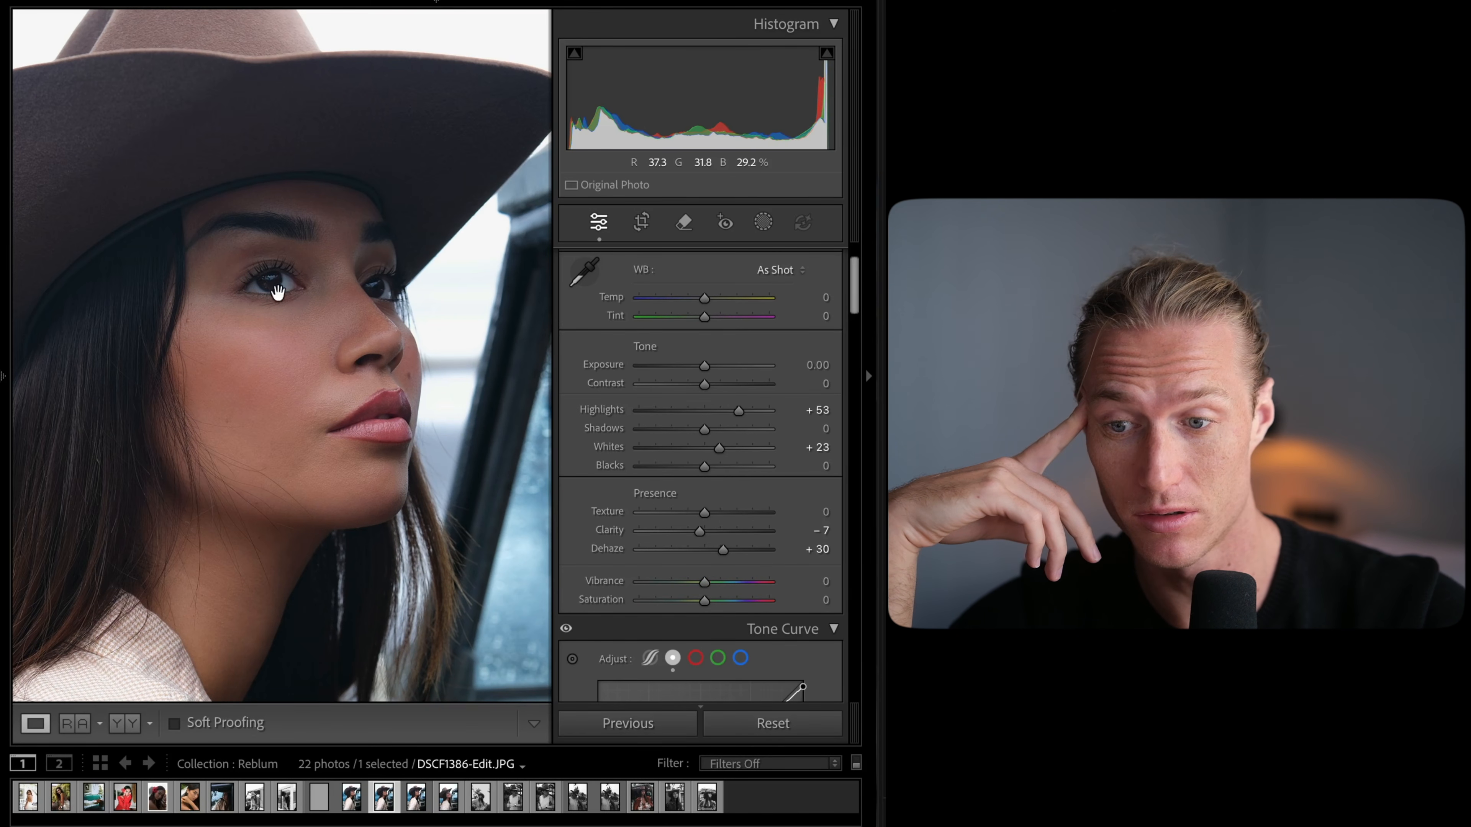
pyautogui.moveTo(404, 400); pyautogui.dragTo(452, 384)
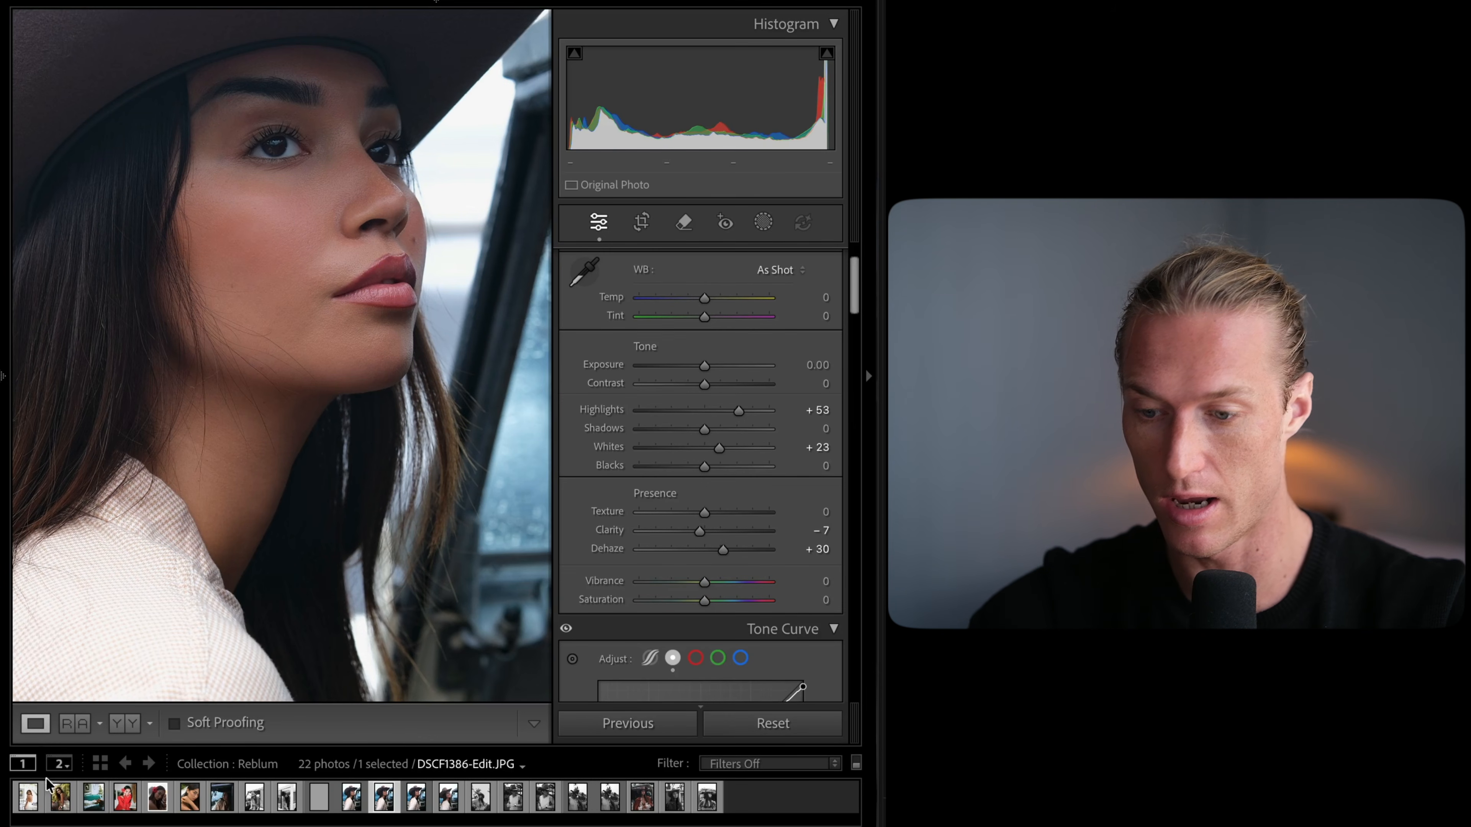
# Step: Select the outdoor portrait 3N2A6703.CR3 of the woman in the white dress and send it from Lightroom to Reblum
pyautogui.click(58, 795)
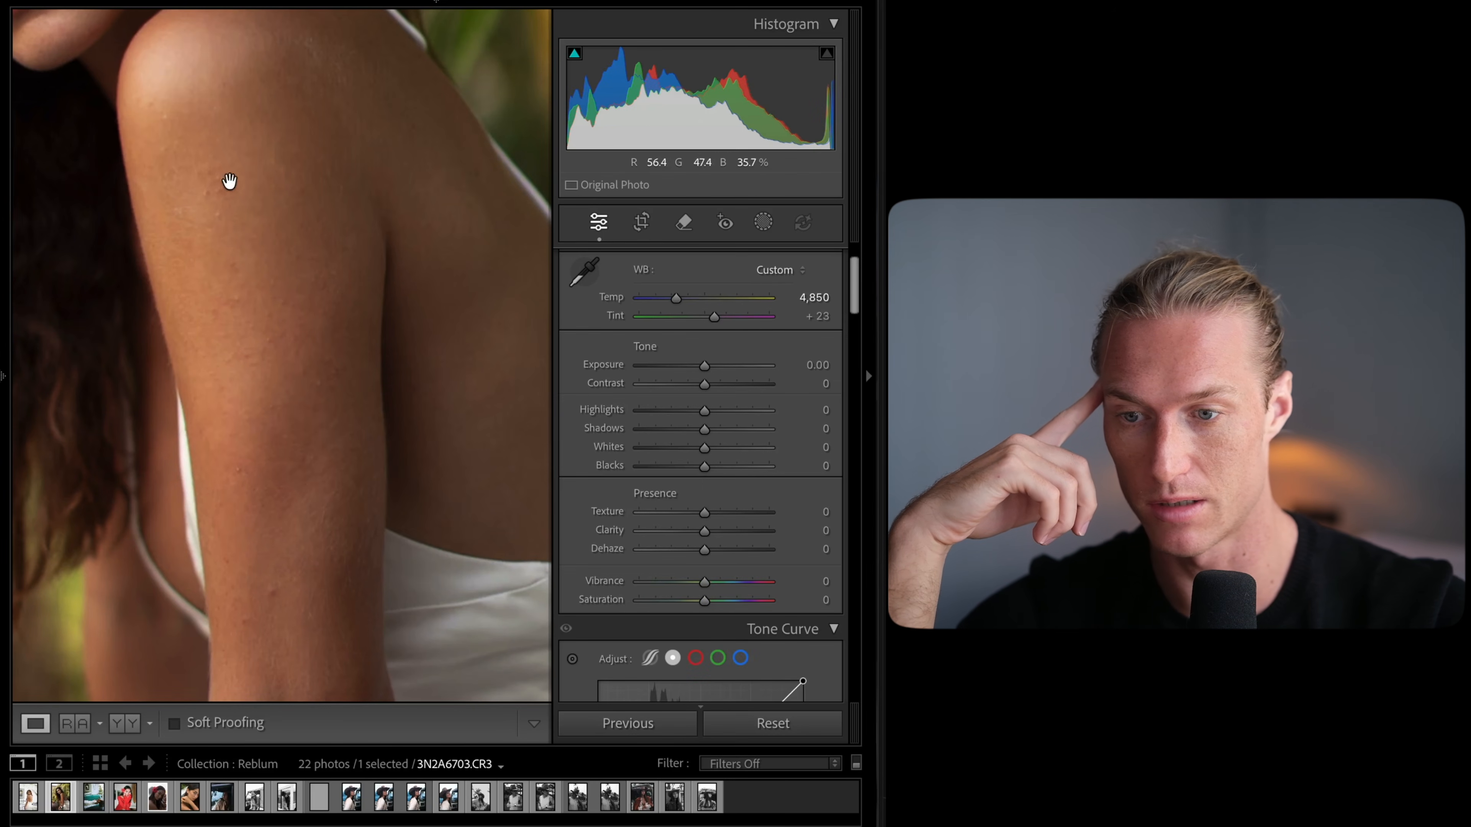
pyautogui.click(405, 231)
pyautogui.rightClick(263, 232)
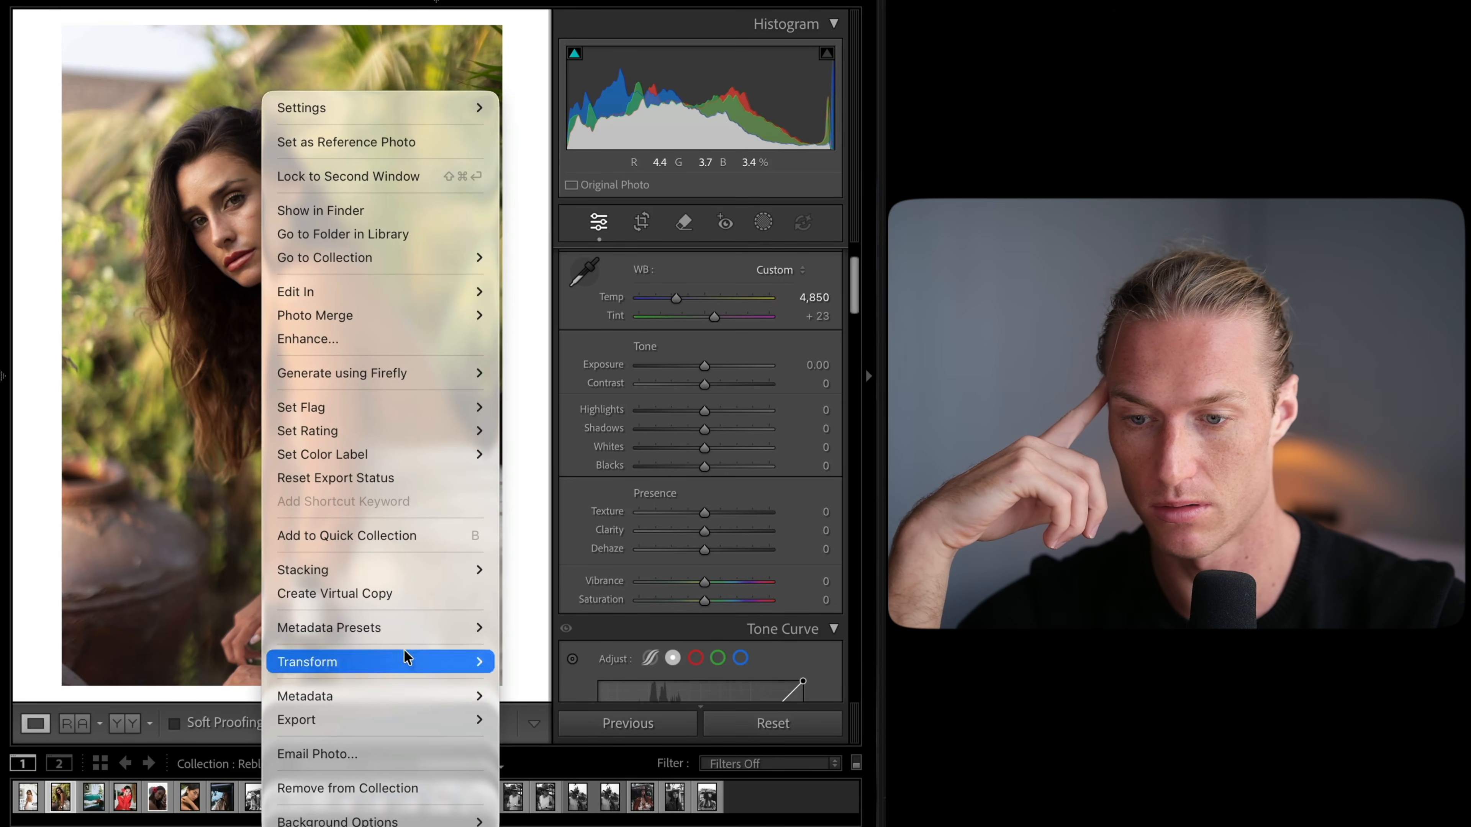
pyautogui.moveTo(404, 290)
pyautogui.click(556, 361)
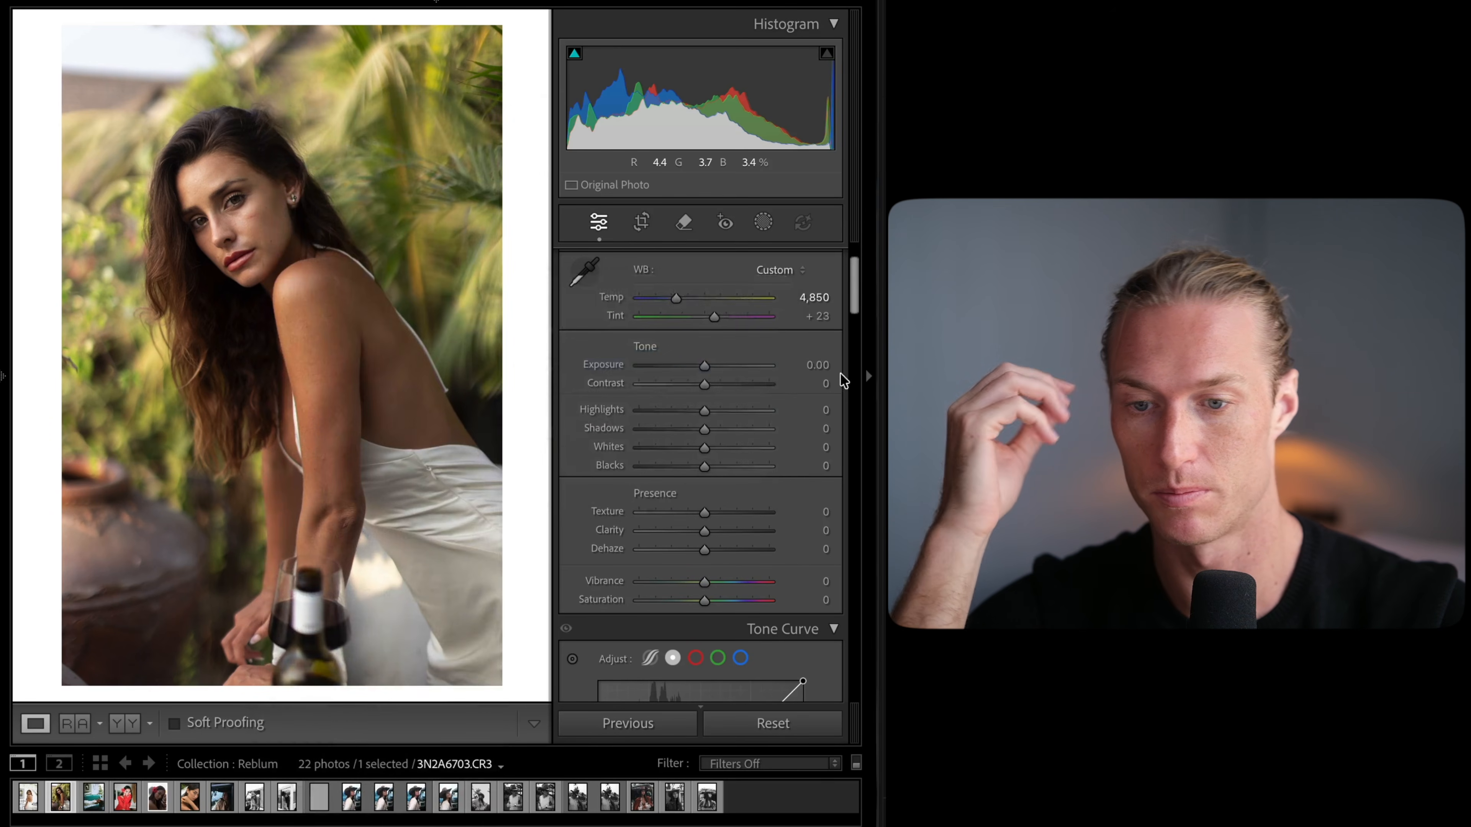
pyautogui.click(867, 388)
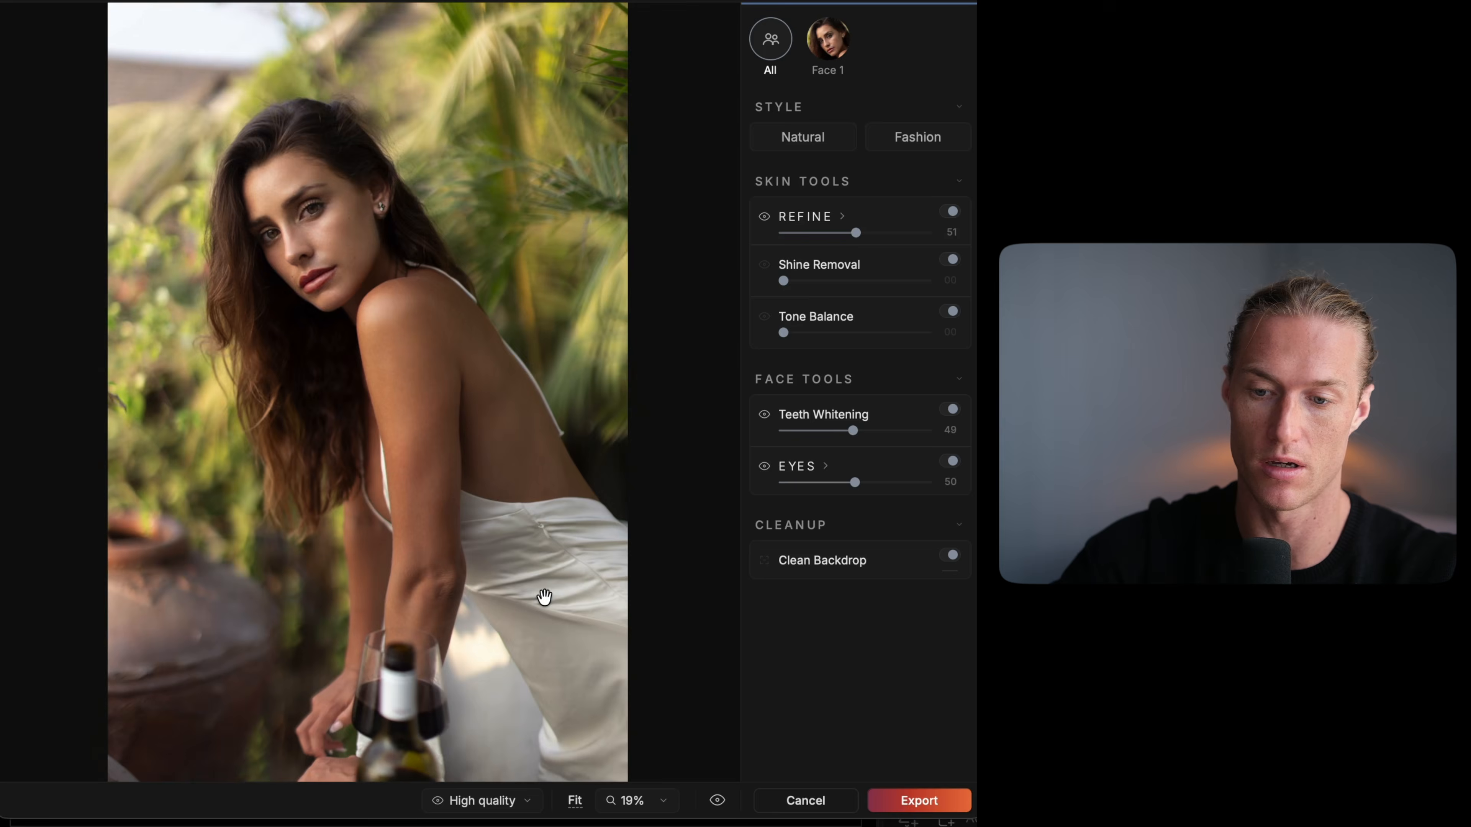
# Step: Set Refine to 100 and examine the arm and shoulder skin up close and in the full portrait
pyautogui.scroll(10, 463, 580)
pyautogui.moveTo(382, 398); pyautogui.dragTo(499, 719)
pyautogui.scroll(-4, 503, 692)
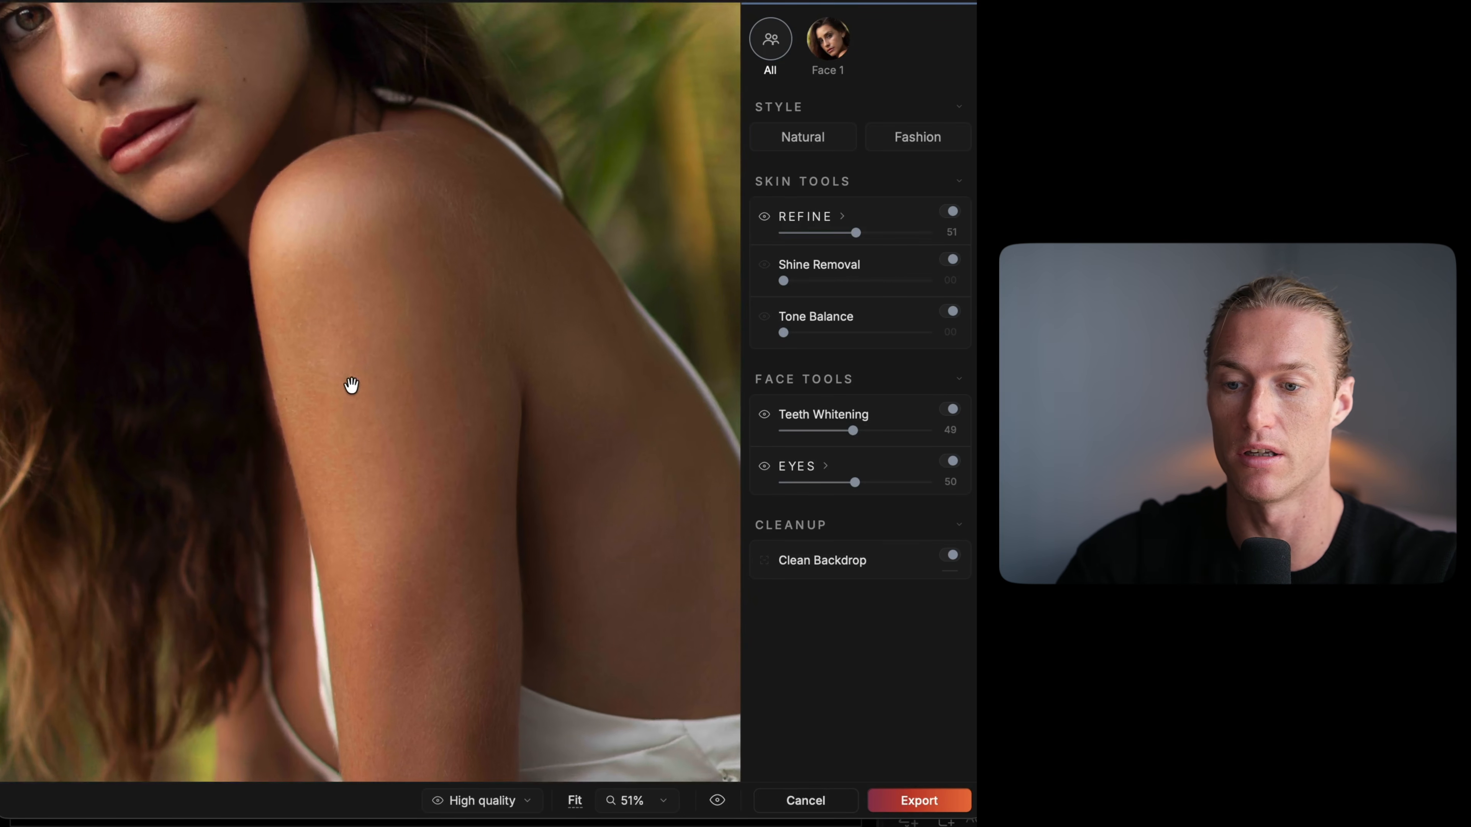
pyautogui.moveTo(433, 538); pyautogui.dragTo(459, 460)
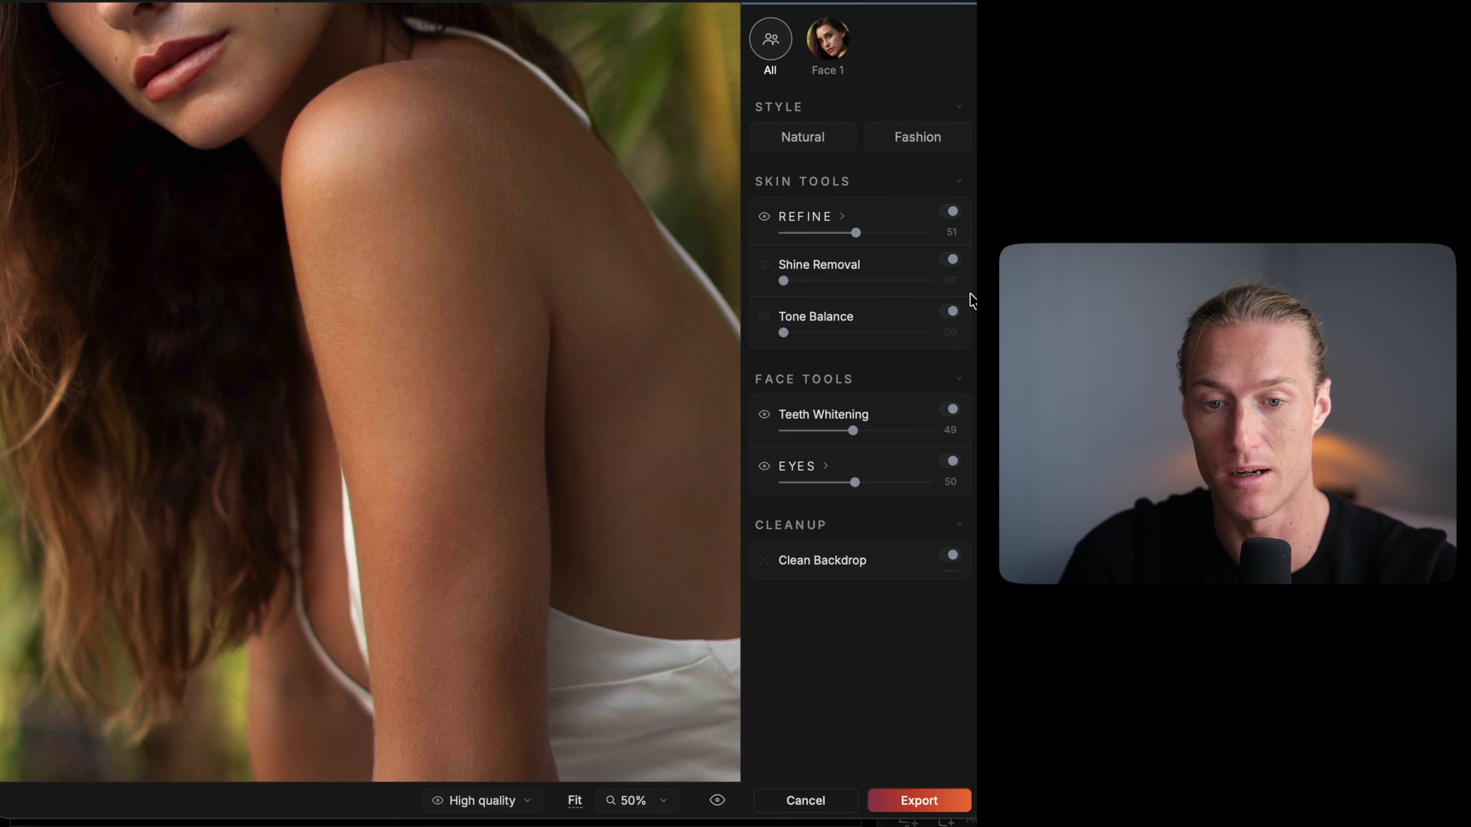
pyautogui.moveTo(859, 241); pyautogui.dragTo(1043, 255)
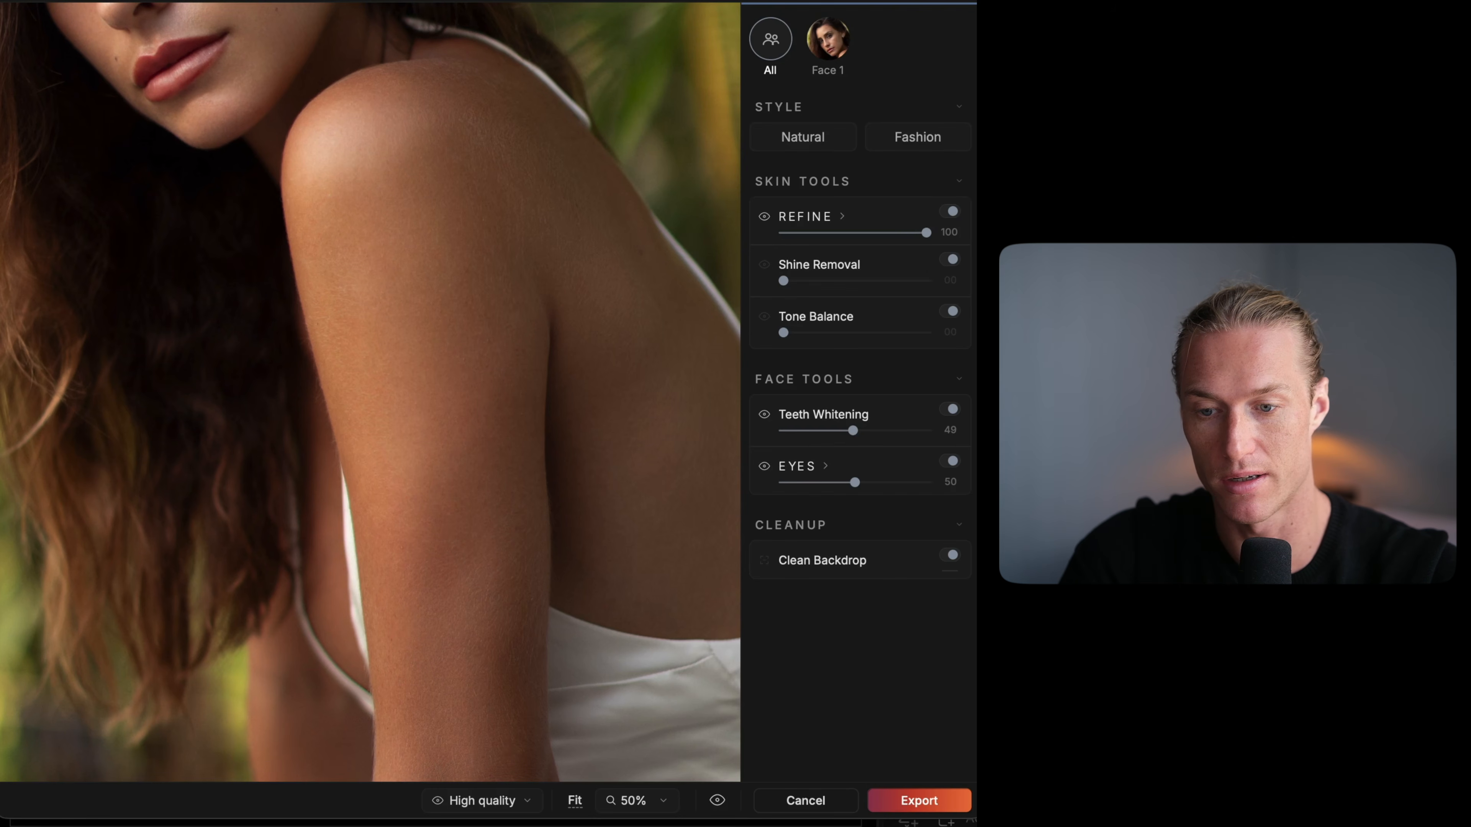
pyautogui.scroll(8, 425, 399)
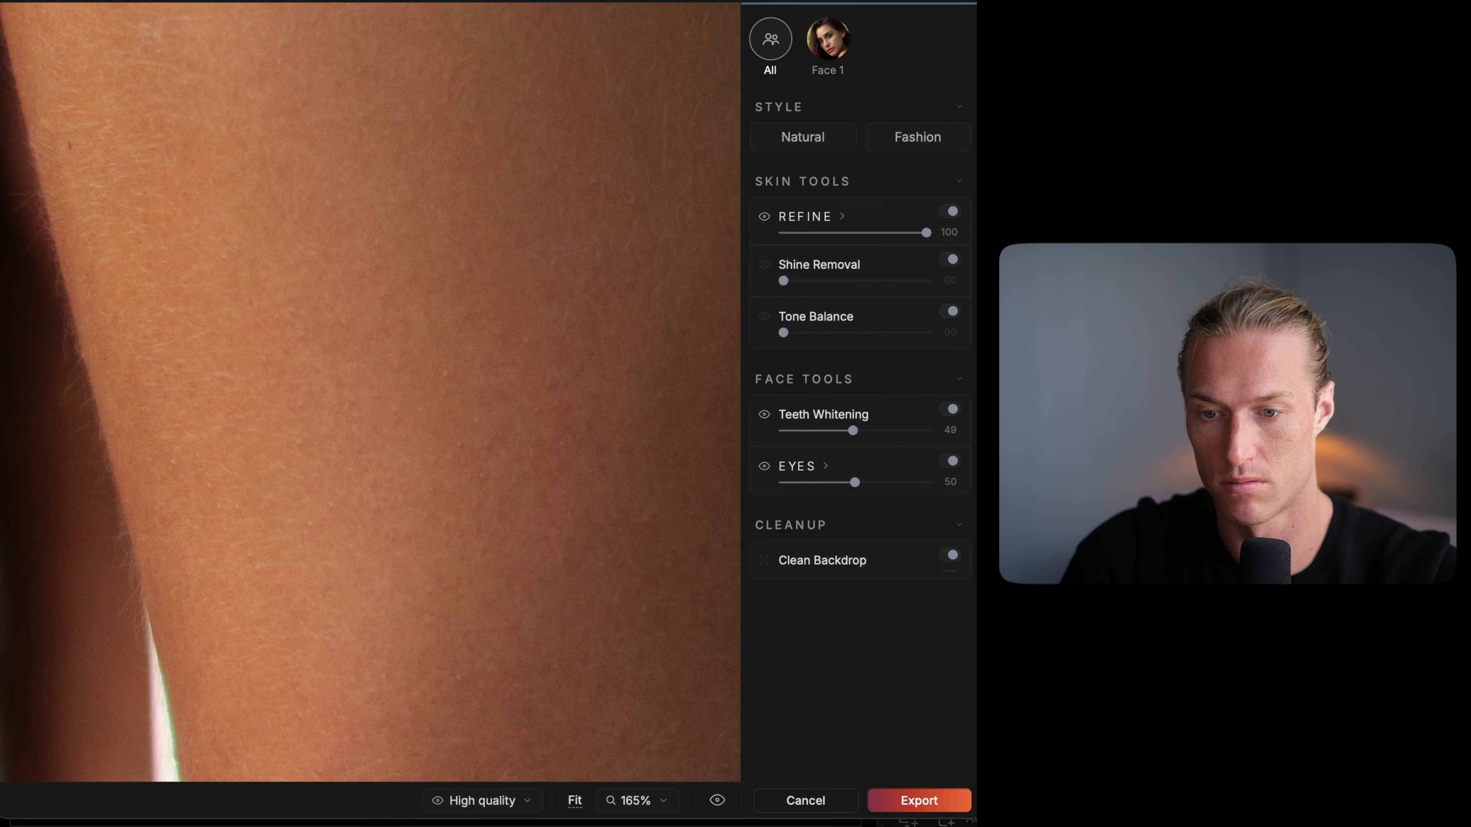
pyautogui.scroll(-6, 558, 353)
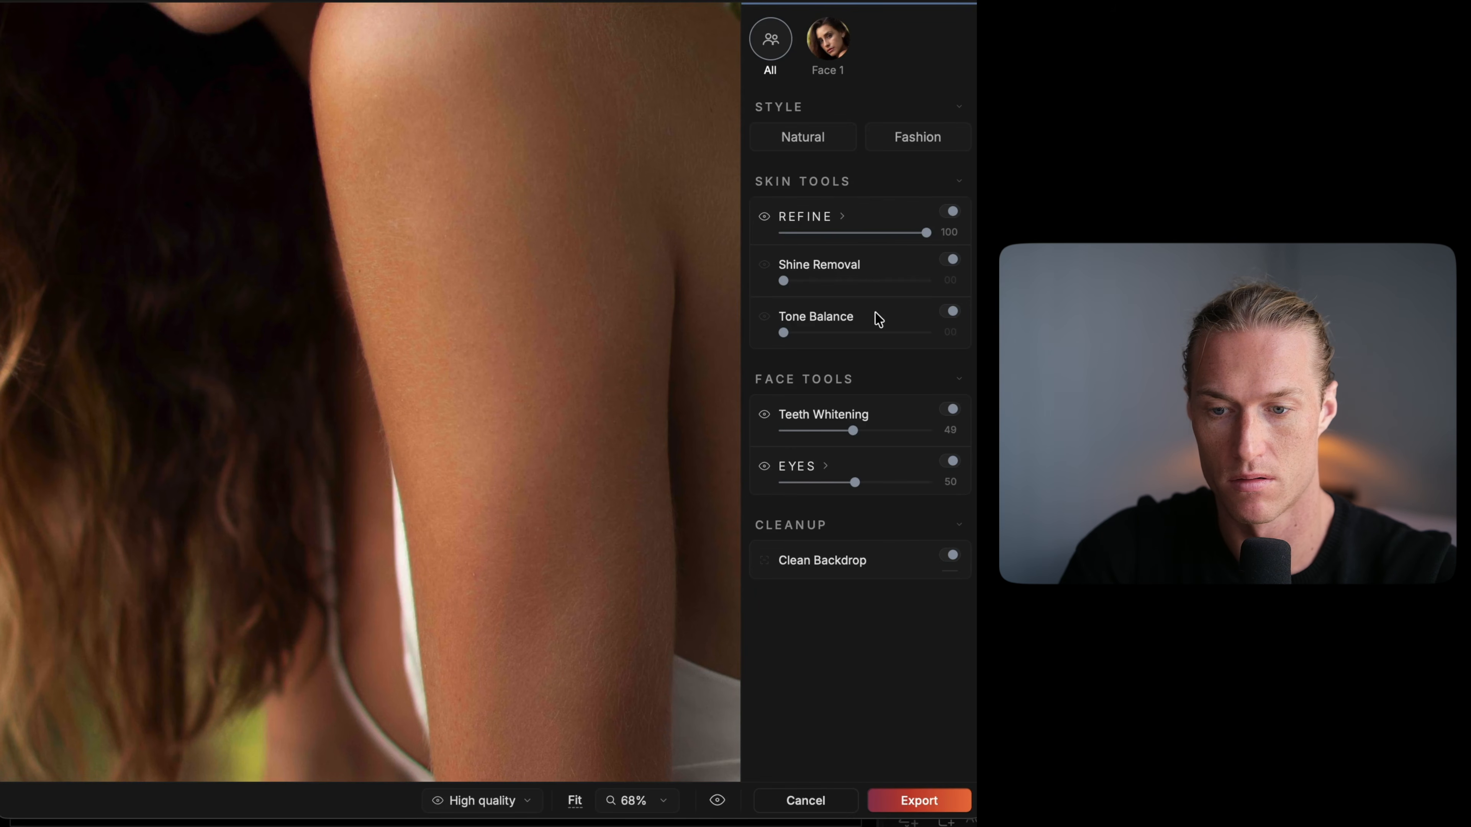
pyautogui.scroll(-5, 573, 315)
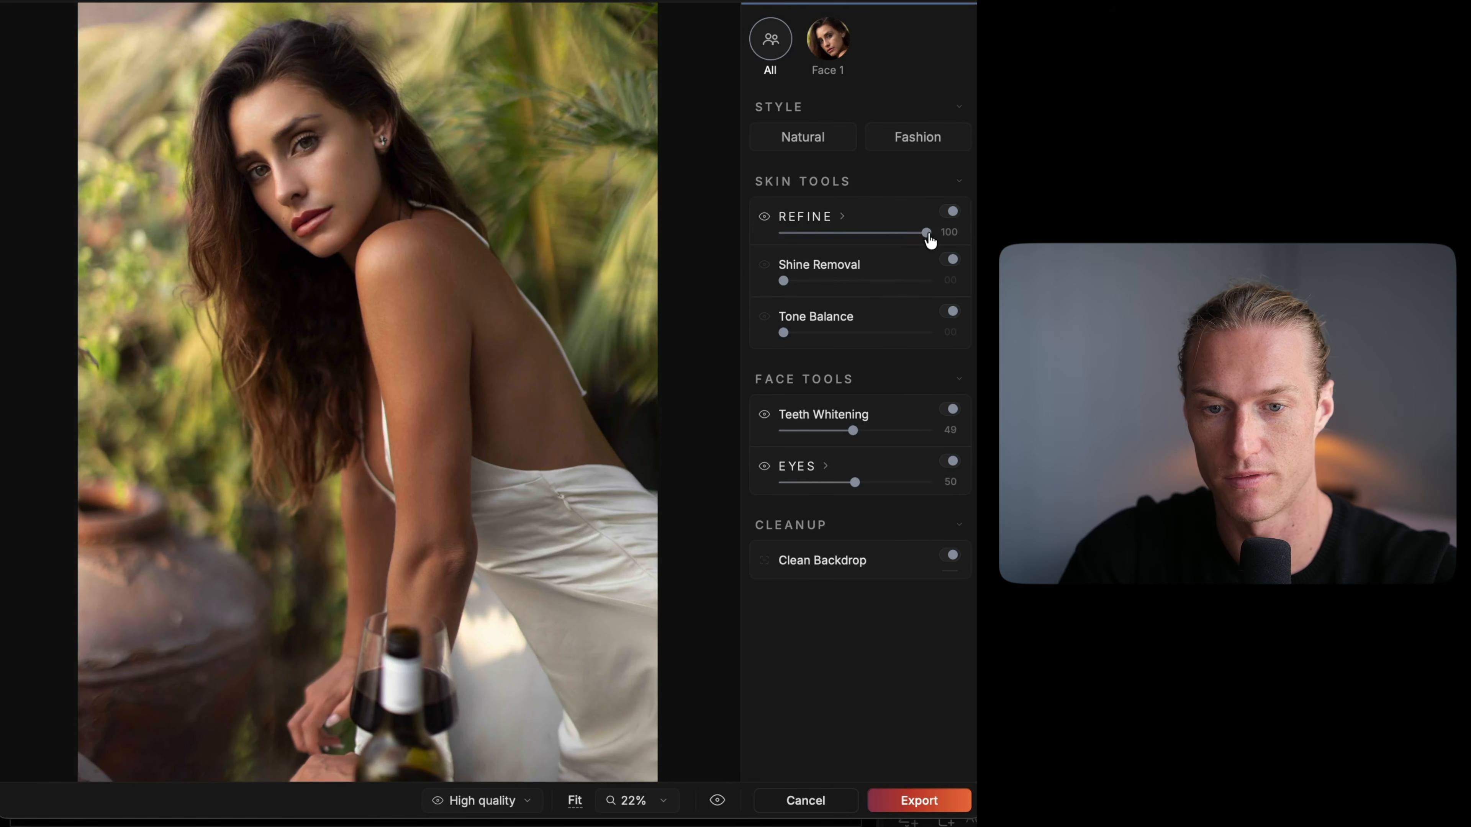
# Step: Try Refine at 0 and 61, and check the face skin up close with Refine at 0
pyautogui.moveTo(927, 233); pyautogui.dragTo(607, 267)
pyautogui.moveTo(784, 232); pyautogui.dragTo(880, 258)
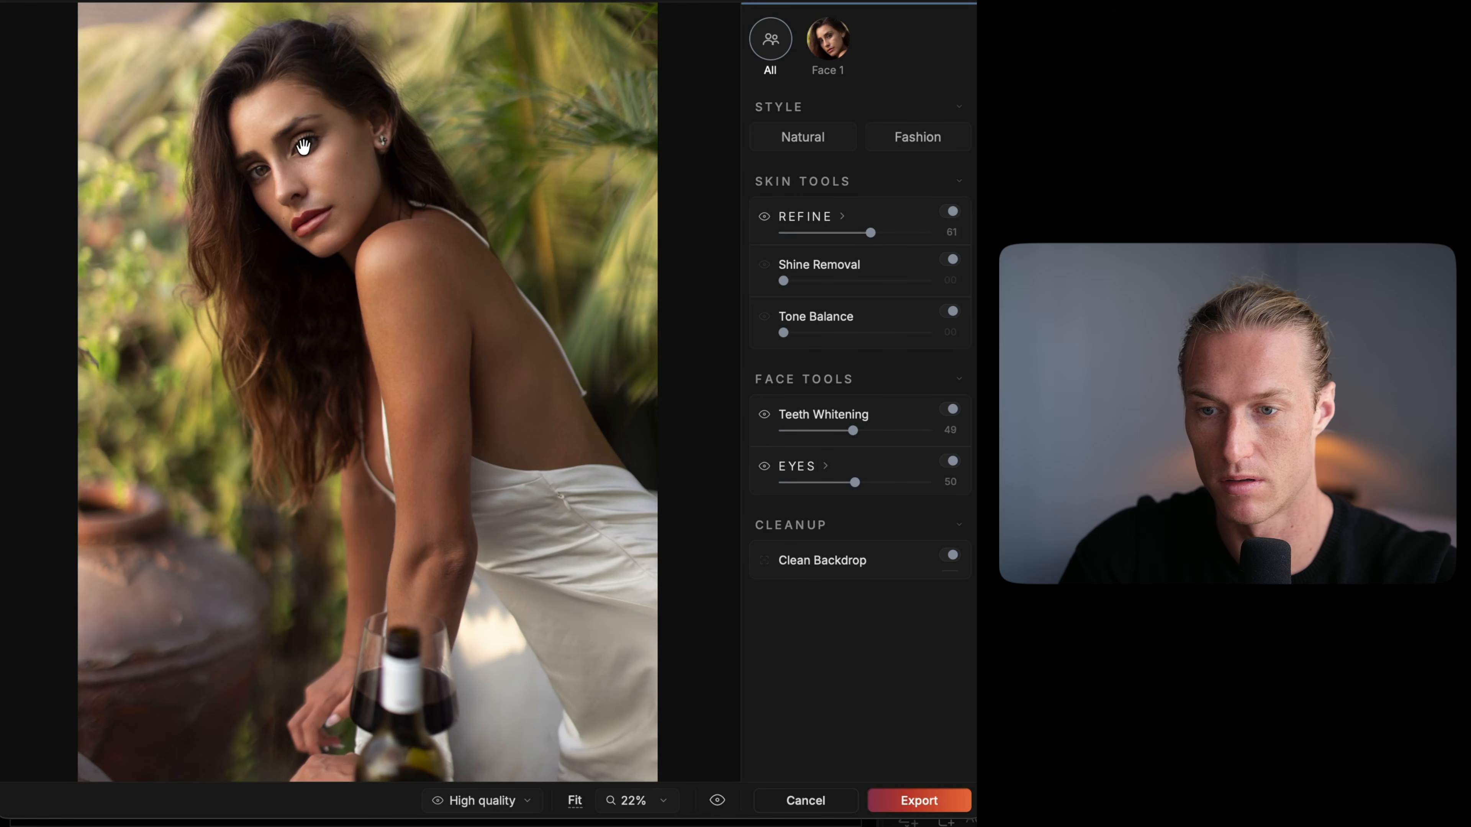
pyautogui.scroll(5, 303, 147)
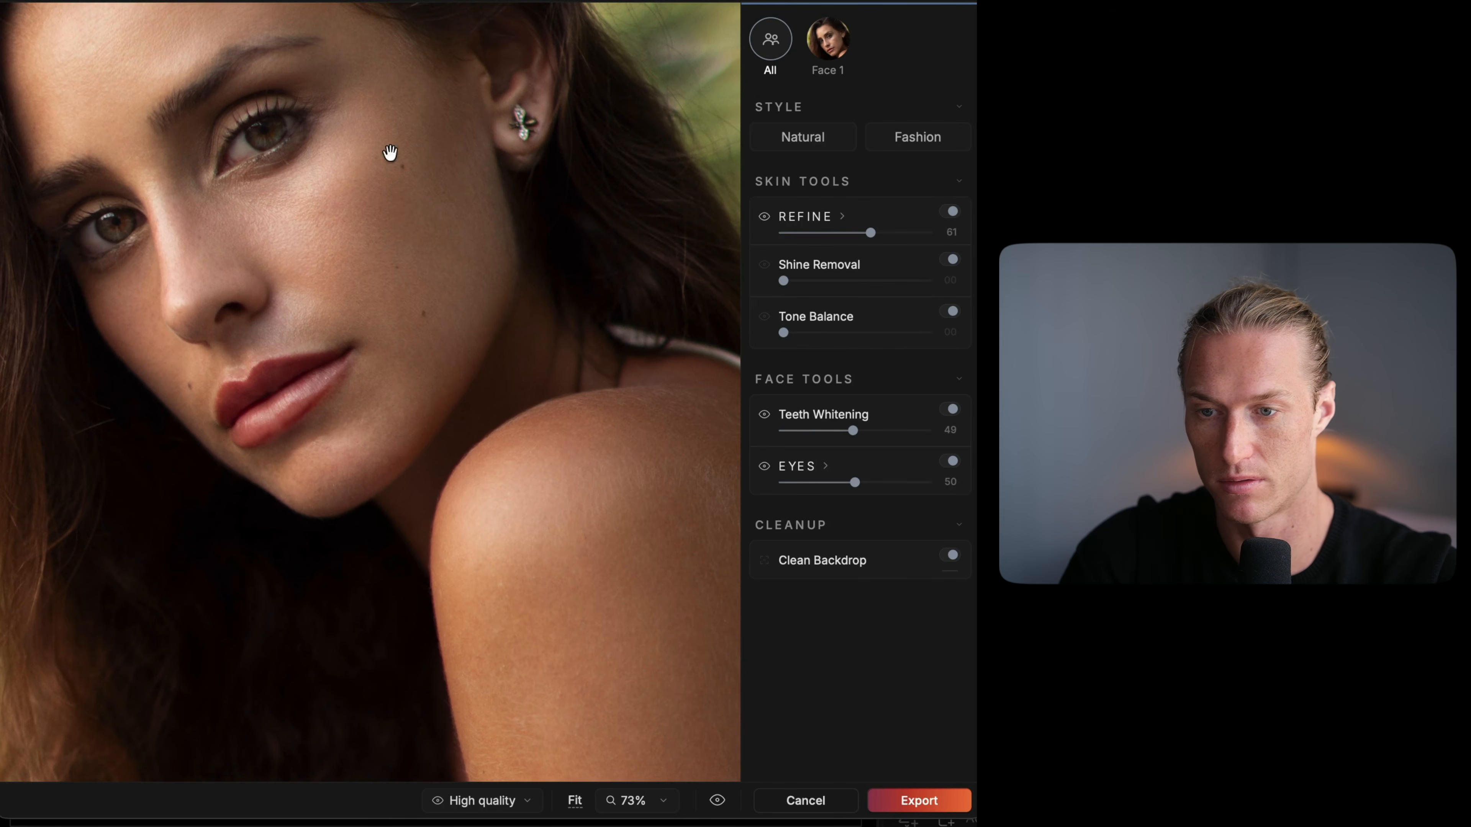
pyautogui.moveTo(390, 153); pyautogui.dragTo(443, 301)
pyautogui.doubleClick(864, 242)
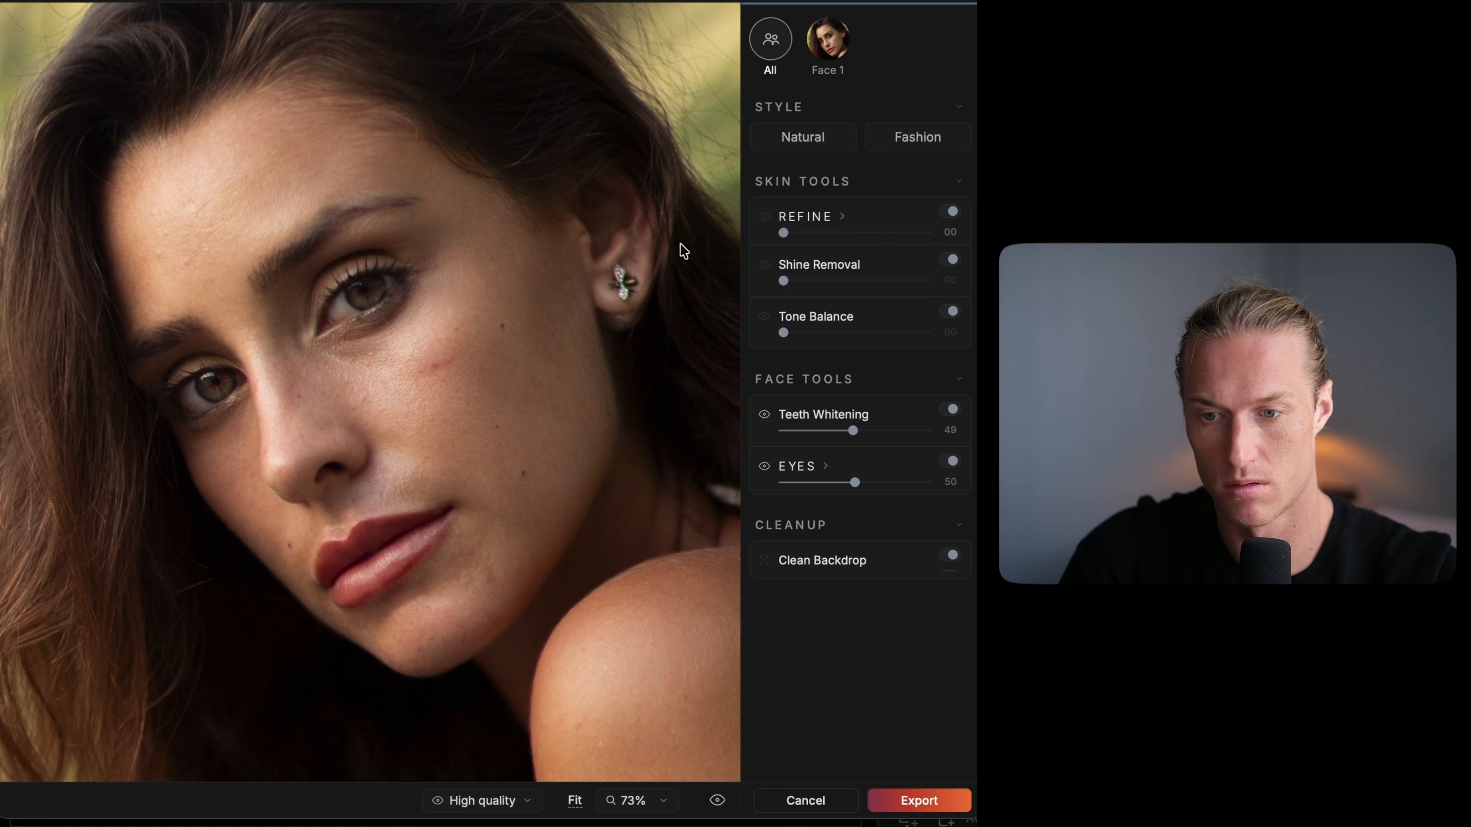
pyautogui.moveTo(950, 253); pyautogui.dragTo(907, 235)
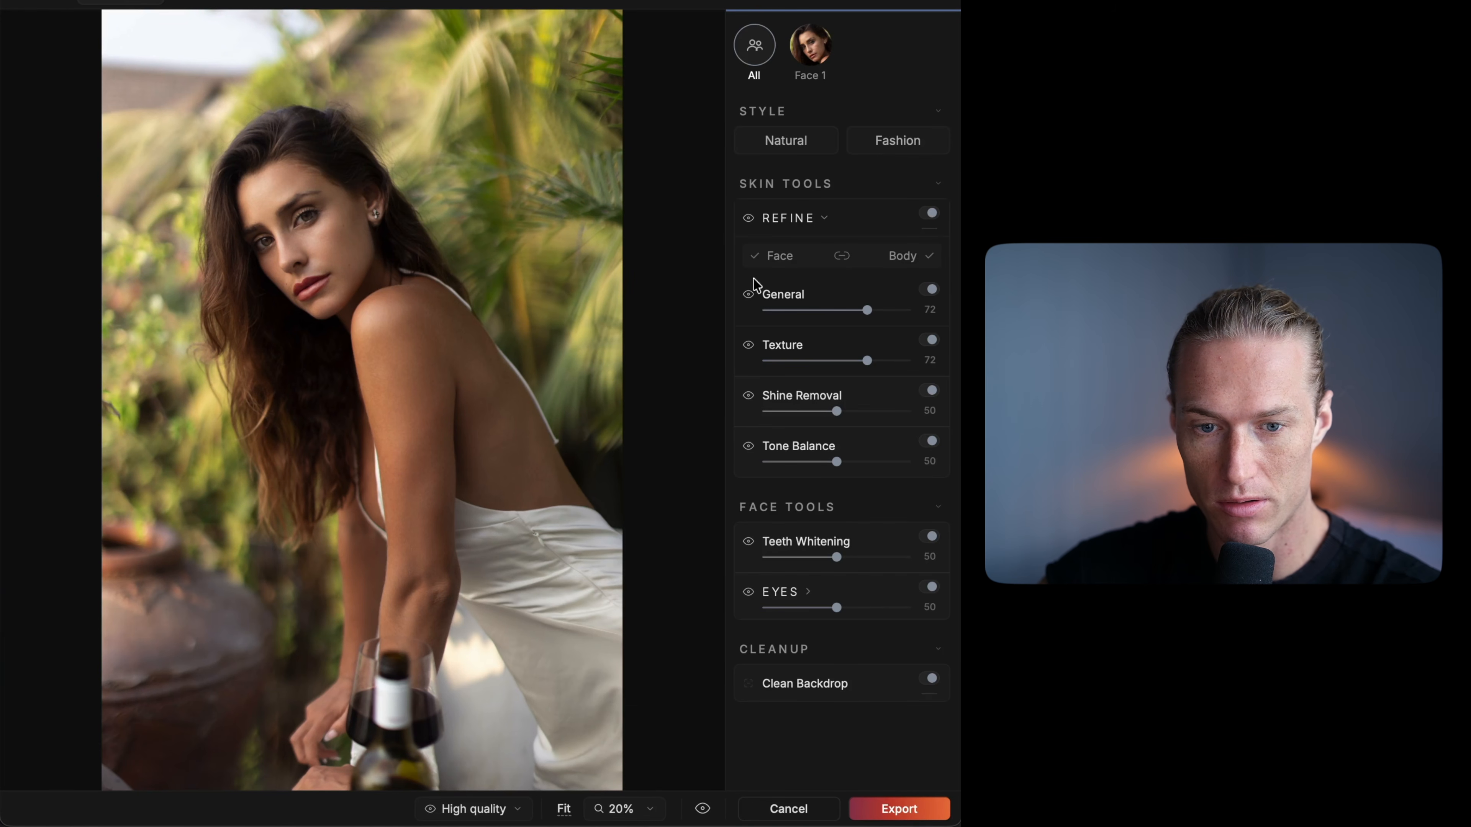
# Step: Unlink Face and Body in the Refine settings and set the body's General strength to 82
pyautogui.click(845, 255)
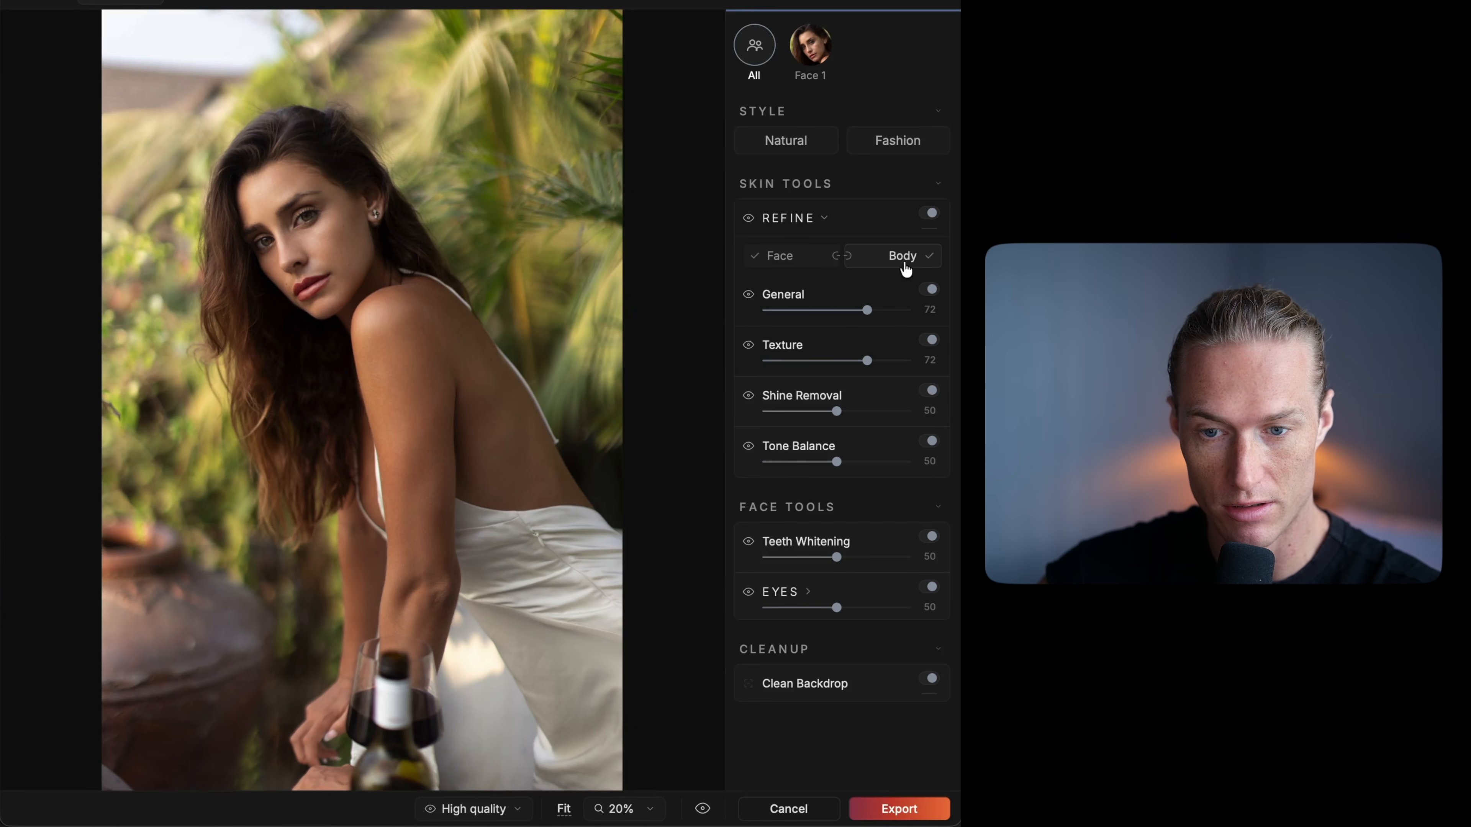
pyautogui.scroll(5, 434, 437)
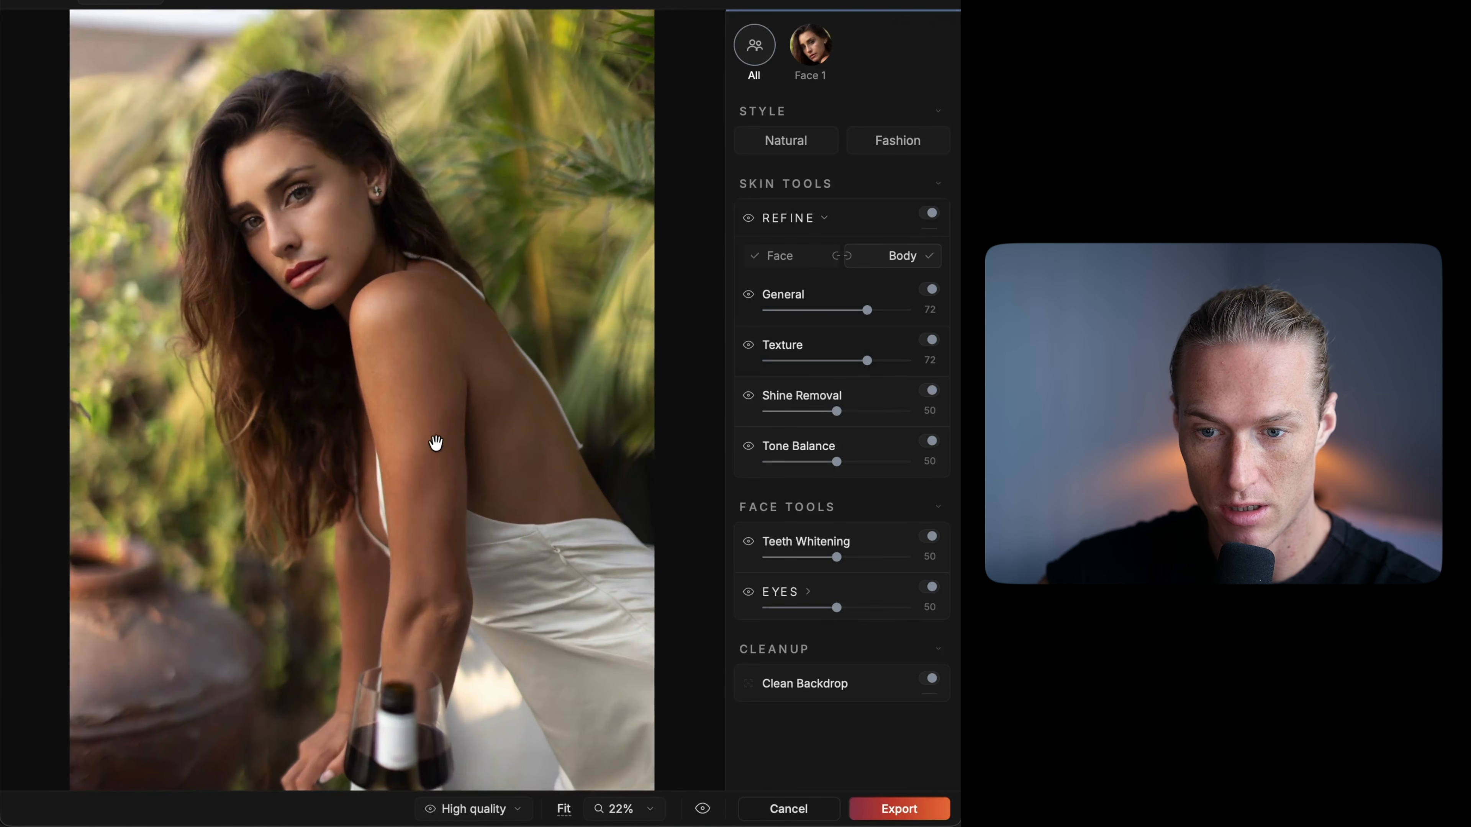
pyautogui.scroll(1, 452, 453)
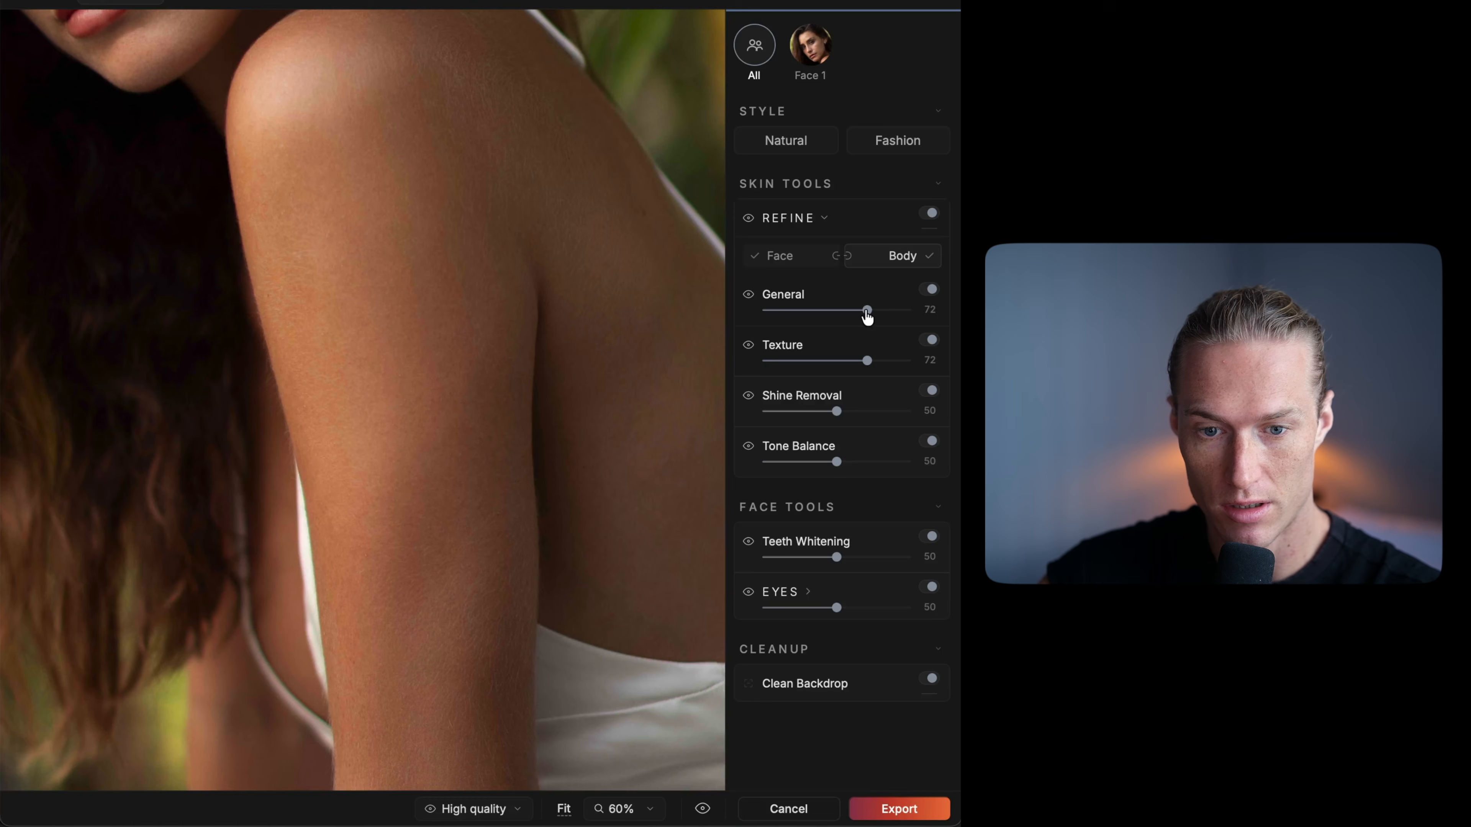
pyautogui.moveTo(867, 313)
pyautogui.mouseDown()
pyautogui.moveTo(762, 314)
pyautogui.moveTo(942, 329)
pyautogui.moveTo(748, 333)
pyautogui.moveTo(880, 325)
pyautogui.mouseUp()
# Step: With Face and Body linked, try General strengths of 86, 60 and 53 on the face and shoulder skin
pyautogui.moveTo(332, 157); pyautogui.dragTo(633, 665)
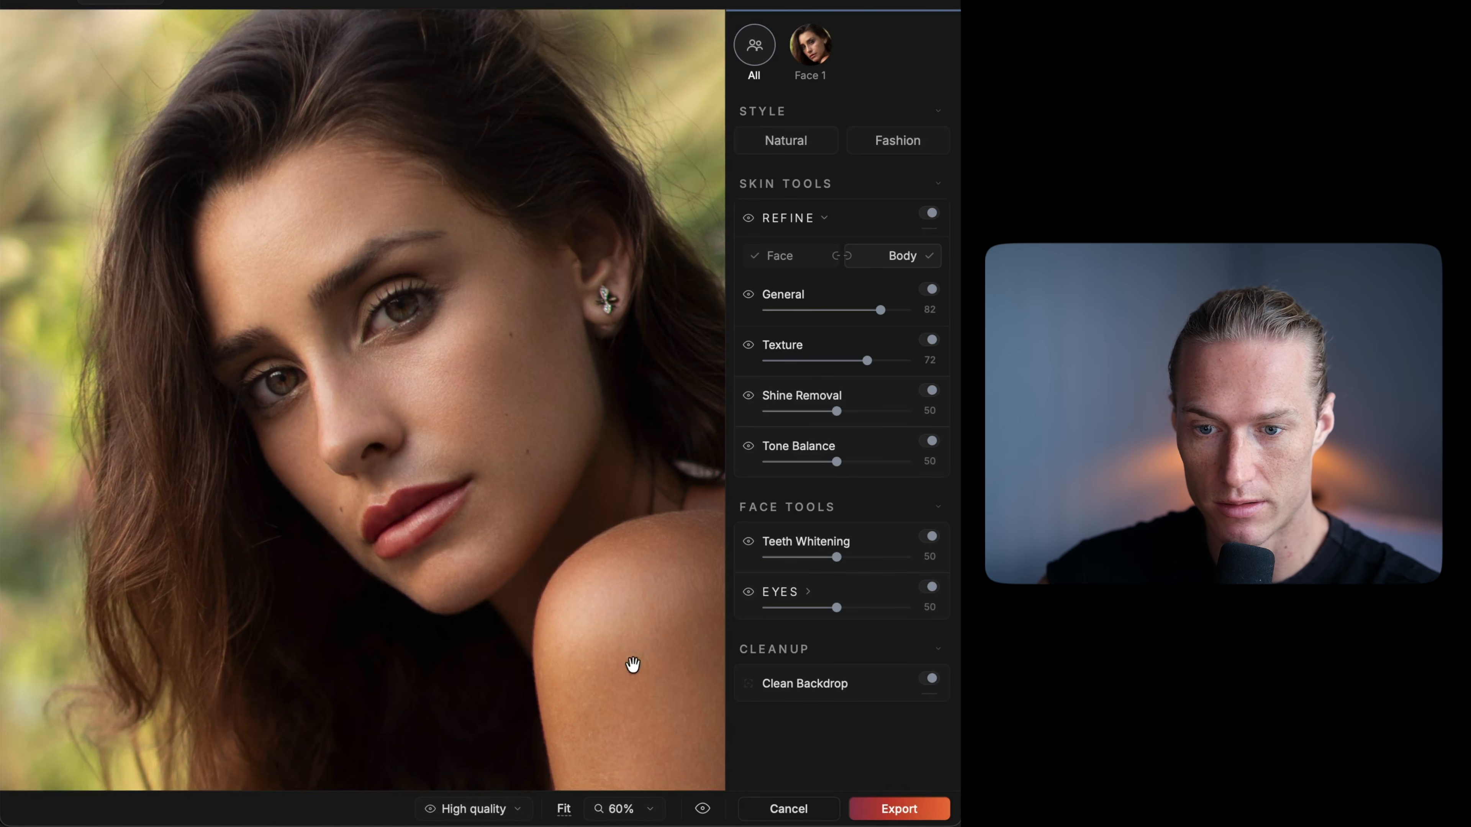
pyautogui.scroll(3, 601, 397)
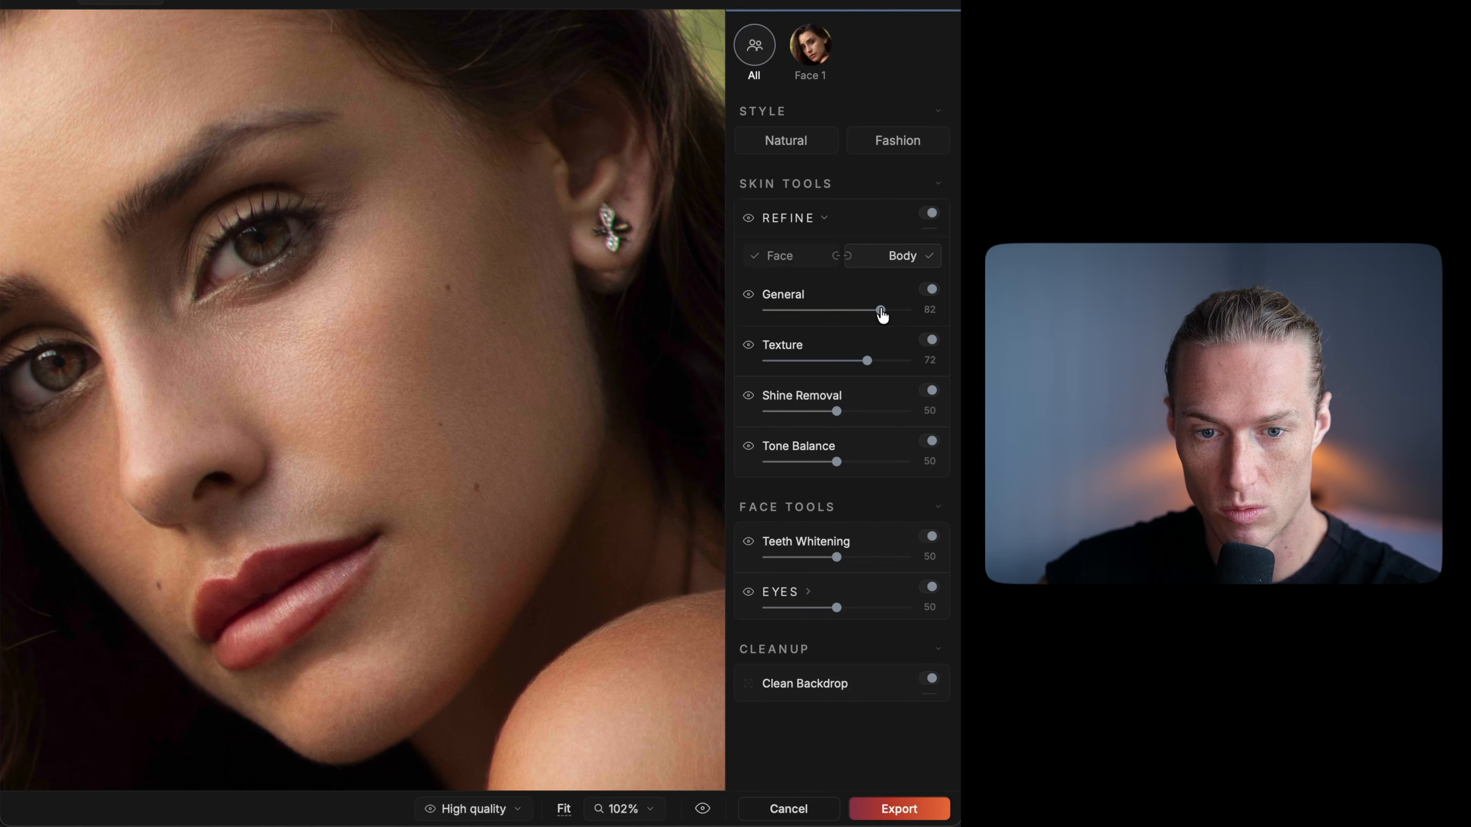
pyautogui.moveTo(880, 311)
pyautogui.mouseDown()
pyautogui.moveTo(856, 312)
pyautogui.moveTo(942, 344)
pyautogui.moveTo(745, 339)
pyautogui.moveTo(917, 348)
pyautogui.moveTo(880, 334)
pyautogui.mouseUp()
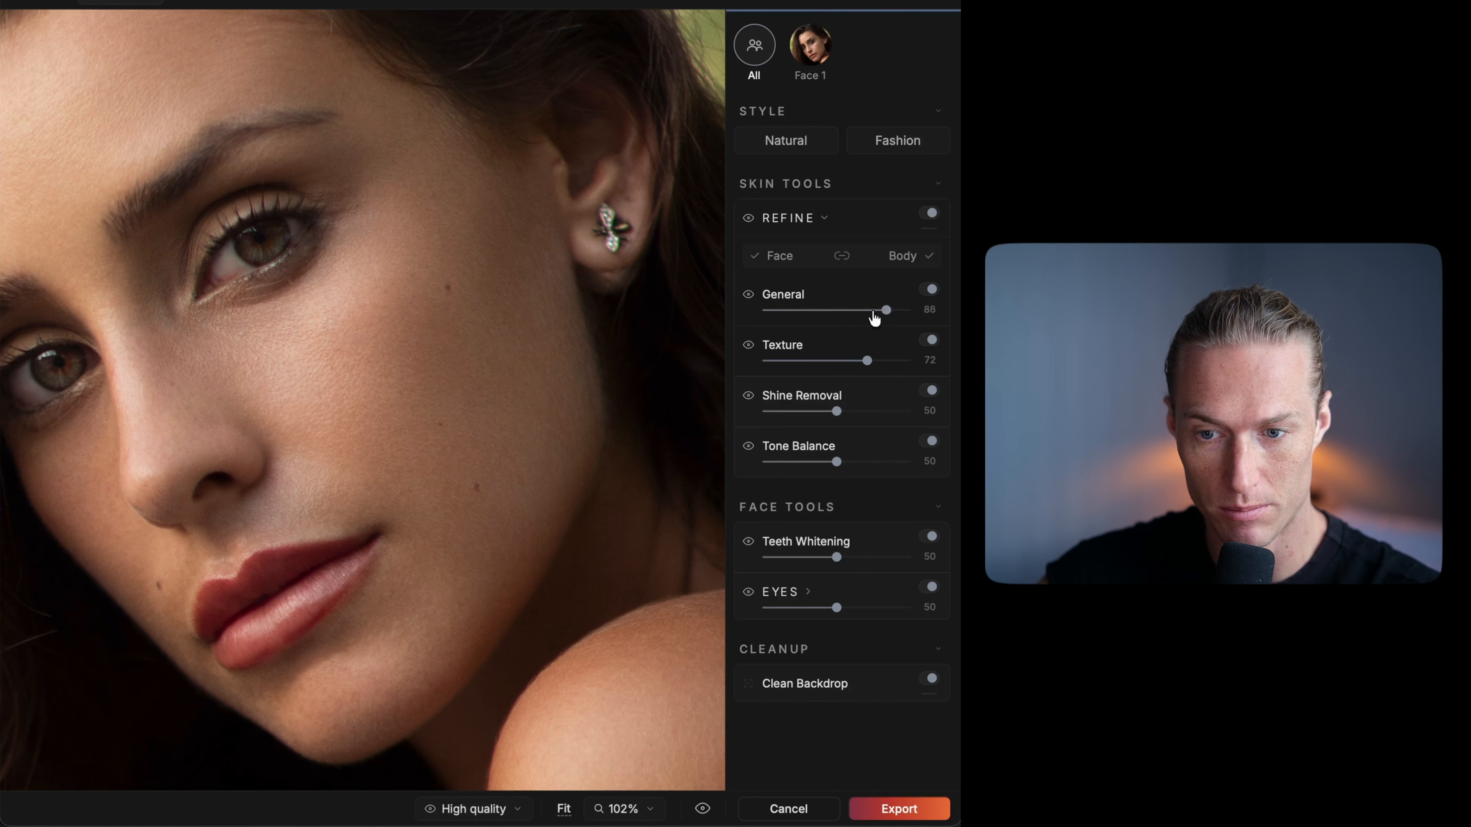
pyautogui.moveTo(873, 311)
pyautogui.mouseDown()
pyautogui.moveTo(815, 323)
pyautogui.moveTo(849, 312)
pyautogui.mouseUp()
pyautogui.moveTo(575, 551); pyautogui.dragTo(448, 267)
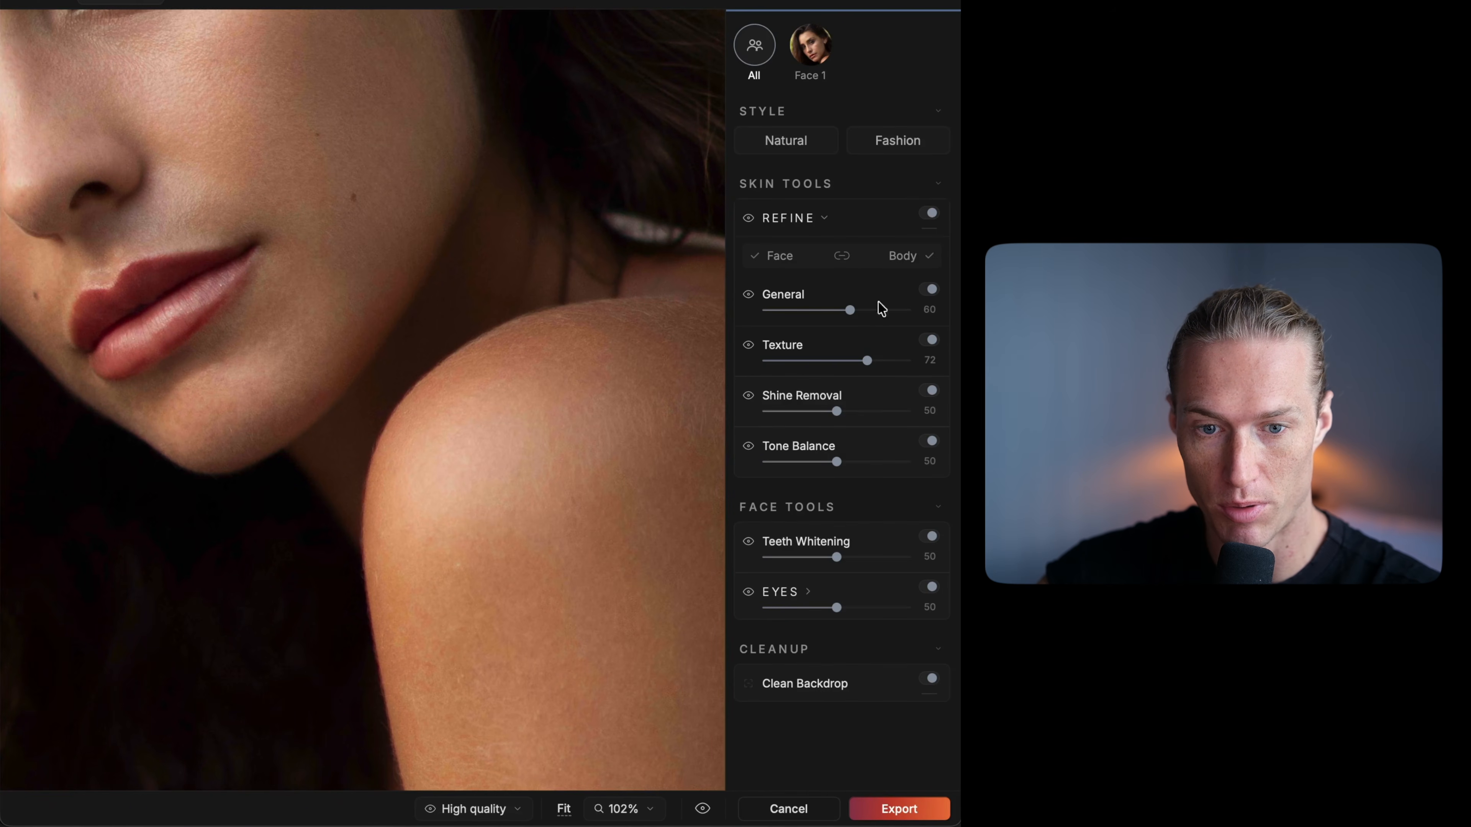
pyautogui.moveTo(851, 320)
pyautogui.mouseDown()
pyautogui.moveTo(726, 319)
pyautogui.moveTo(910, 313)
pyautogui.moveTo(716, 318)
pyautogui.moveTo(912, 317)
pyautogui.moveTo(840, 316)
pyautogui.mouseUp()
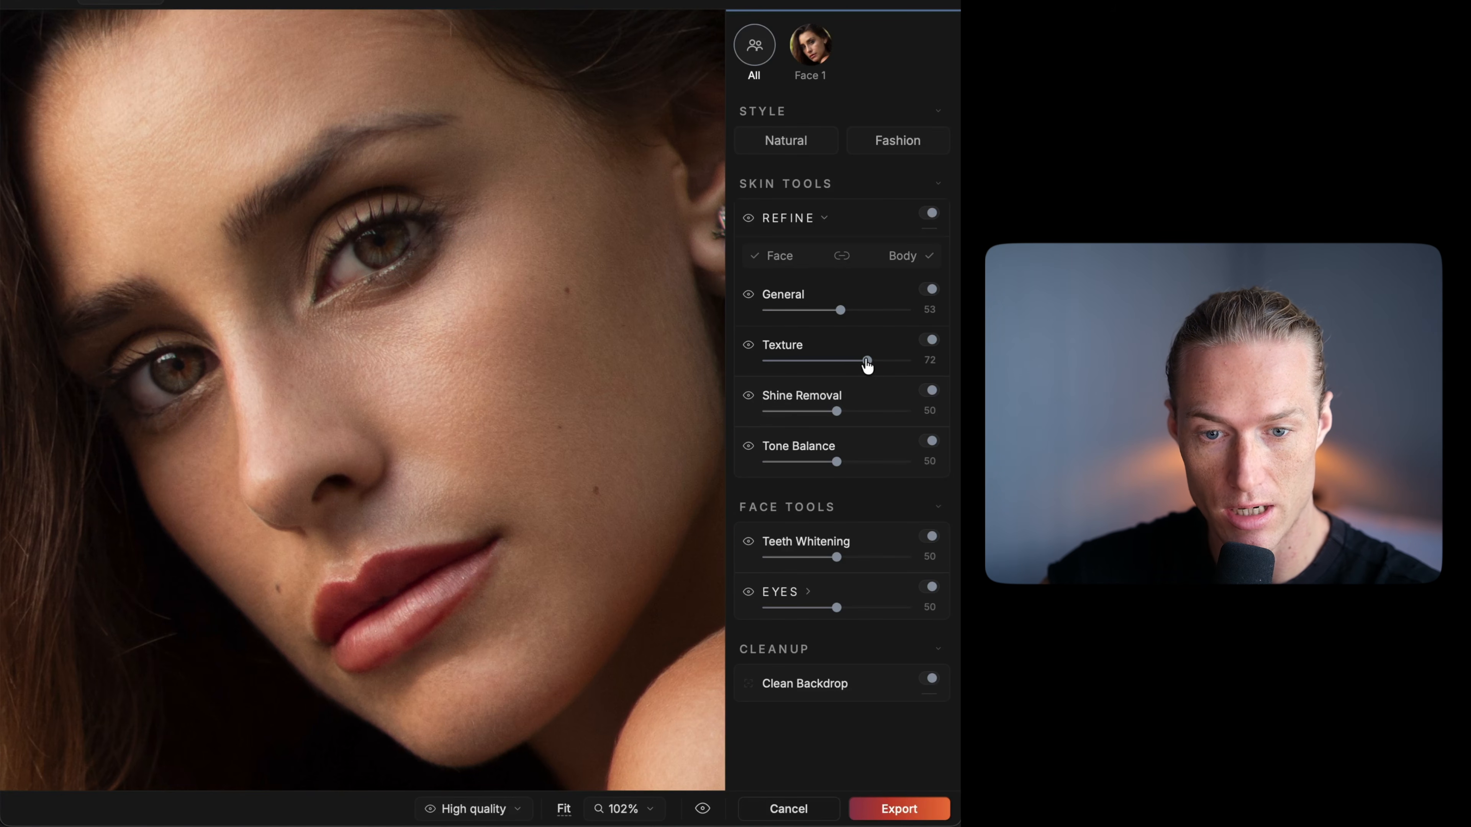
# Step: Compare the face skin with Texture at 100 and 0, first with General at 53 and again at 100
pyautogui.moveTo(866, 360)
pyautogui.mouseDown()
pyautogui.moveTo(730, 366)
pyautogui.moveTo(871, 365)
pyautogui.mouseUp()
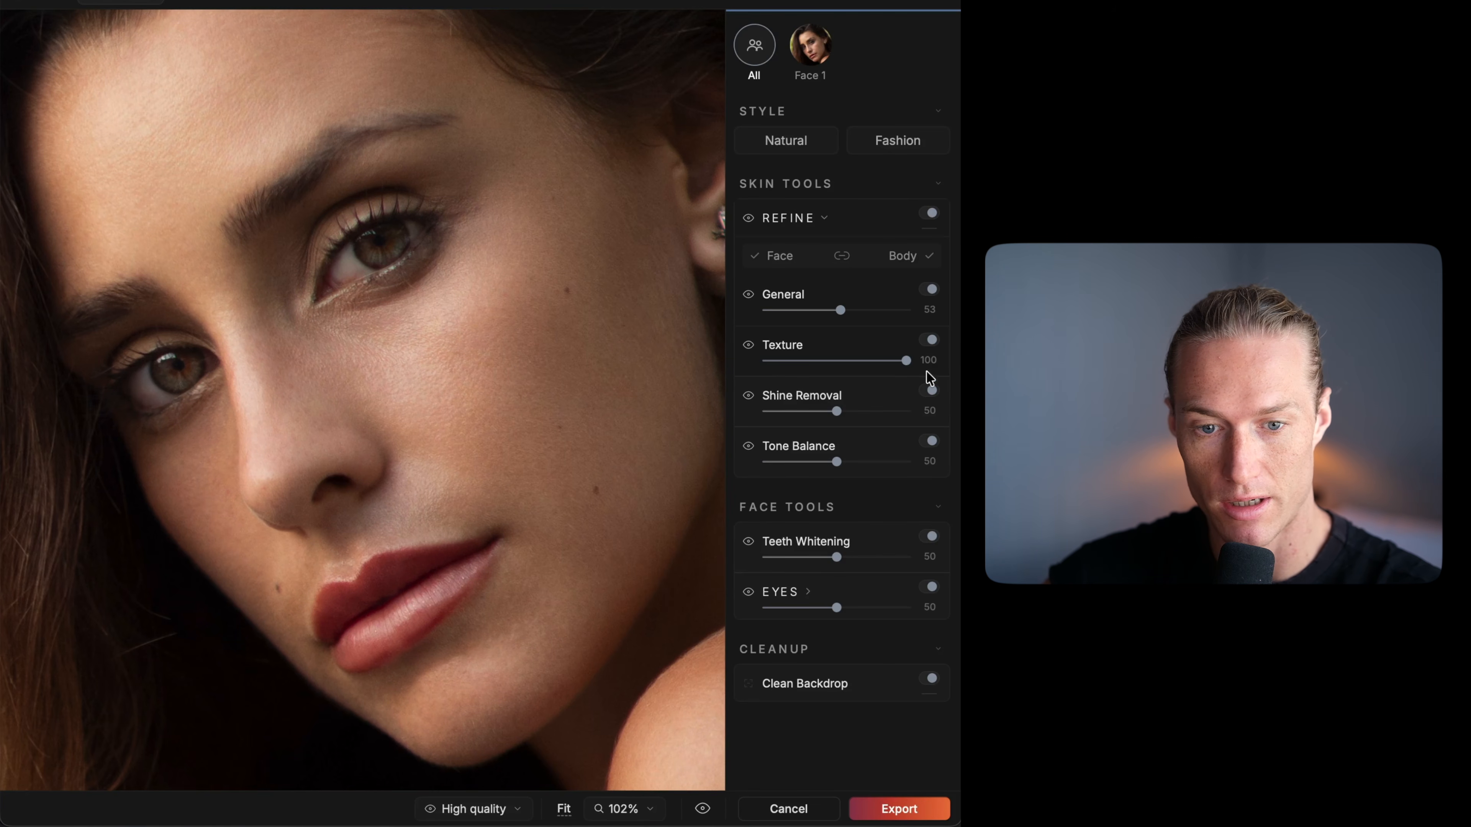
pyautogui.moveTo(905, 360); pyautogui.dragTo(705, 369)
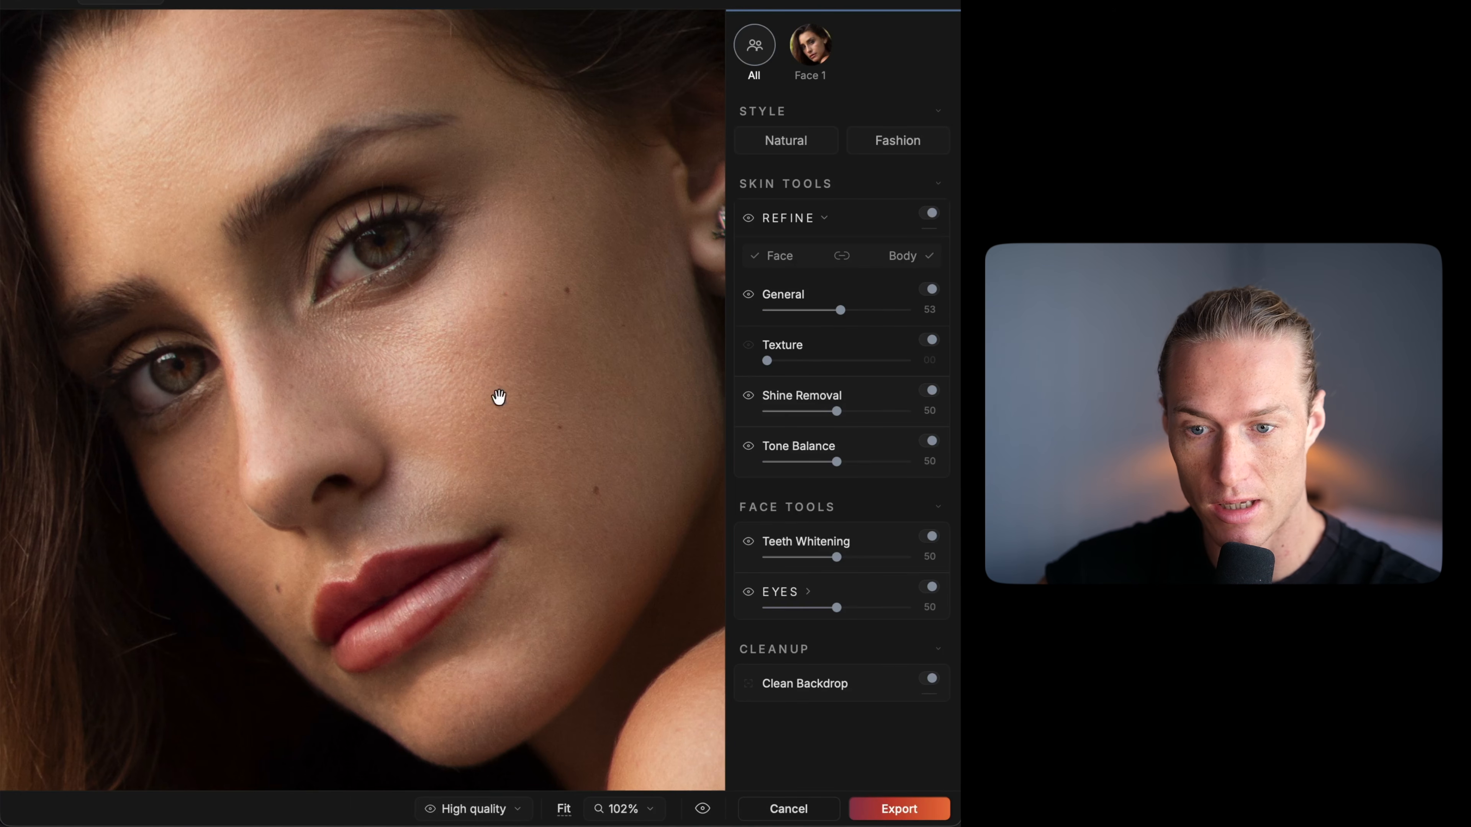
pyautogui.moveTo(841, 310); pyautogui.dragTo(878, 322)
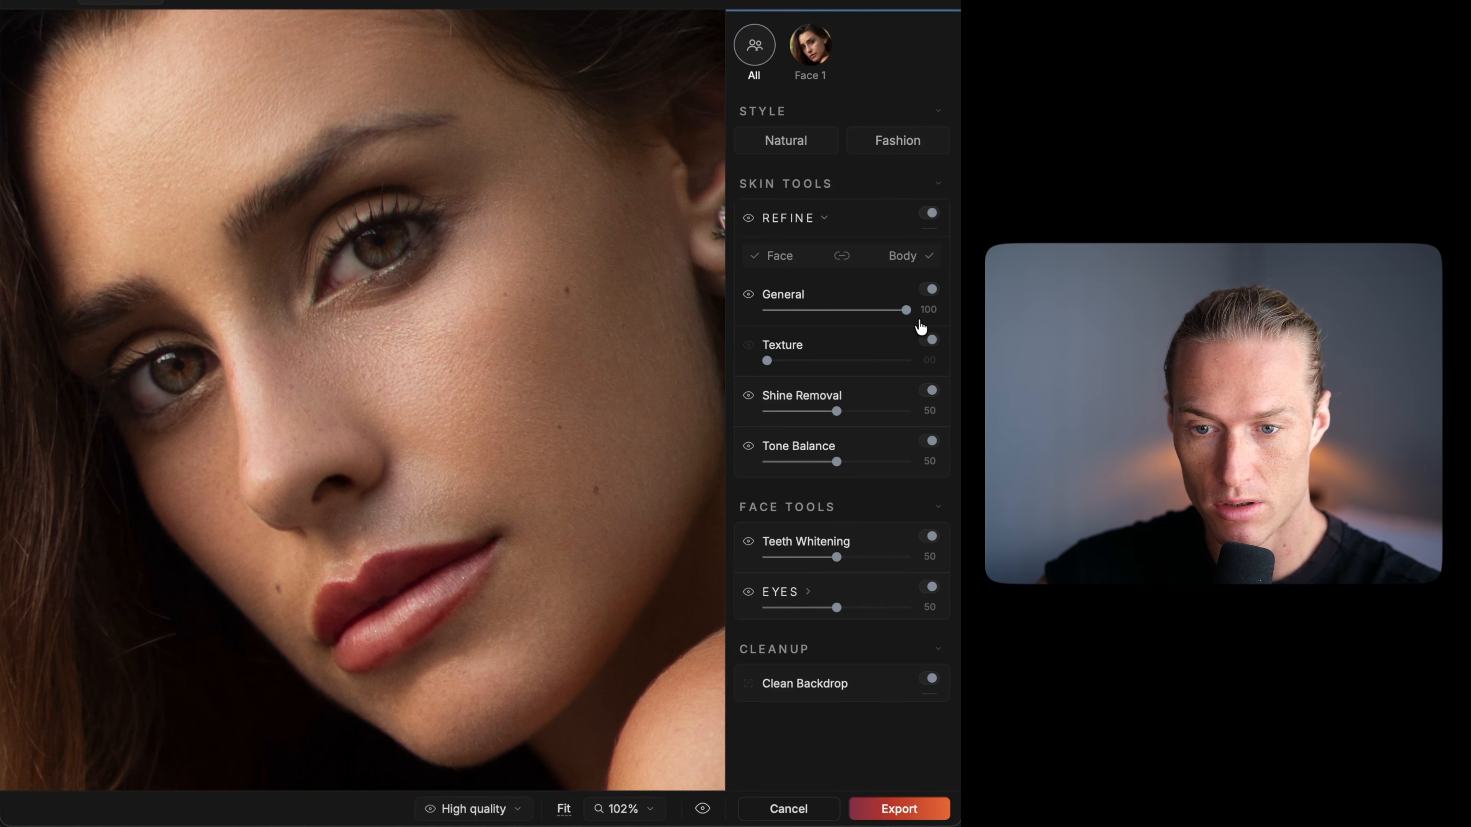
pyautogui.click(770, 360)
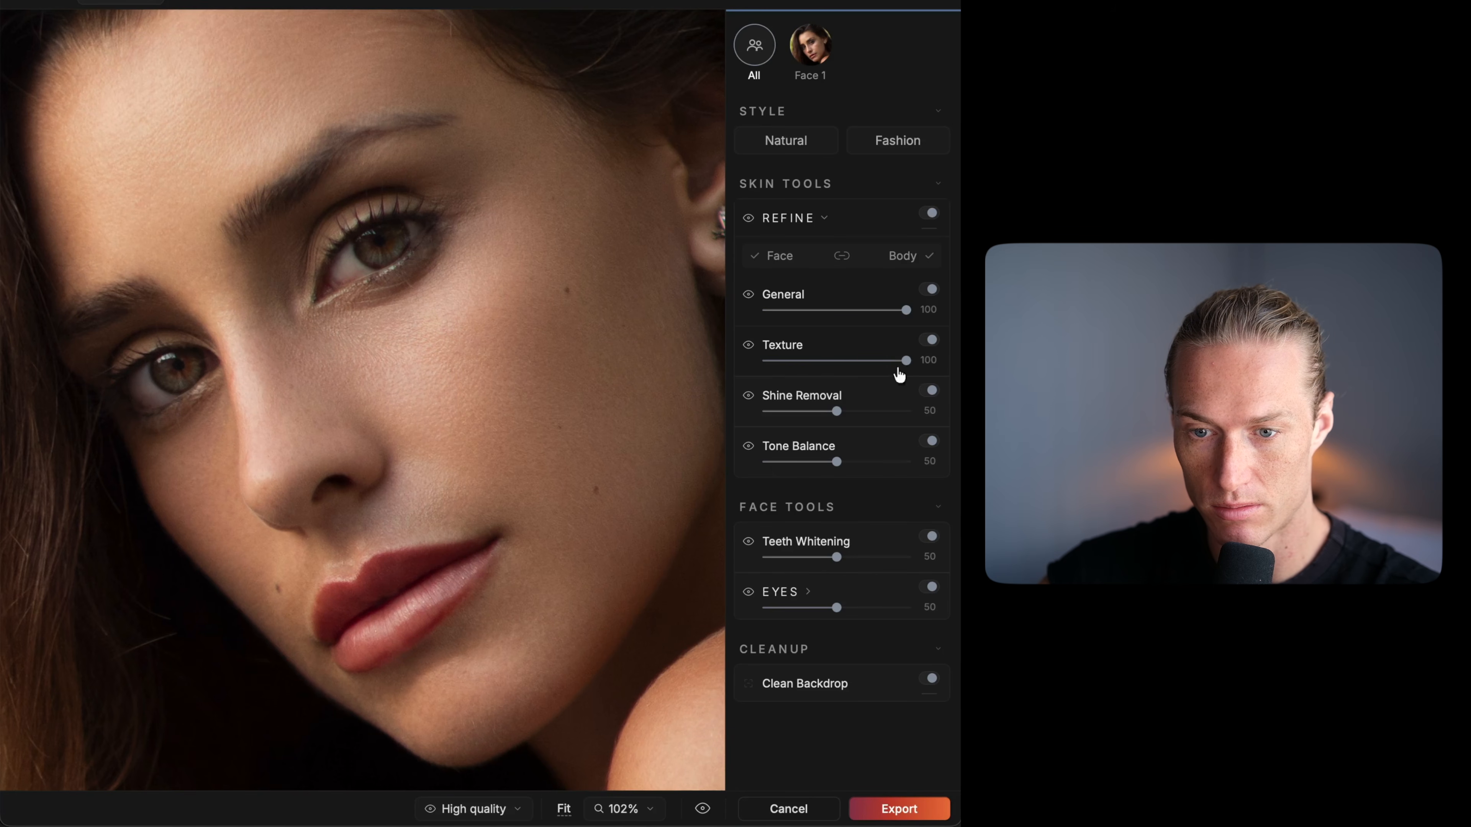
pyautogui.moveTo(904, 361); pyautogui.dragTo(617, 362)
# Step: Set Texture to 20 and General to 76 in the Refine settings
pyautogui.moveTo(906, 311); pyautogui.dragTo(797, 319)
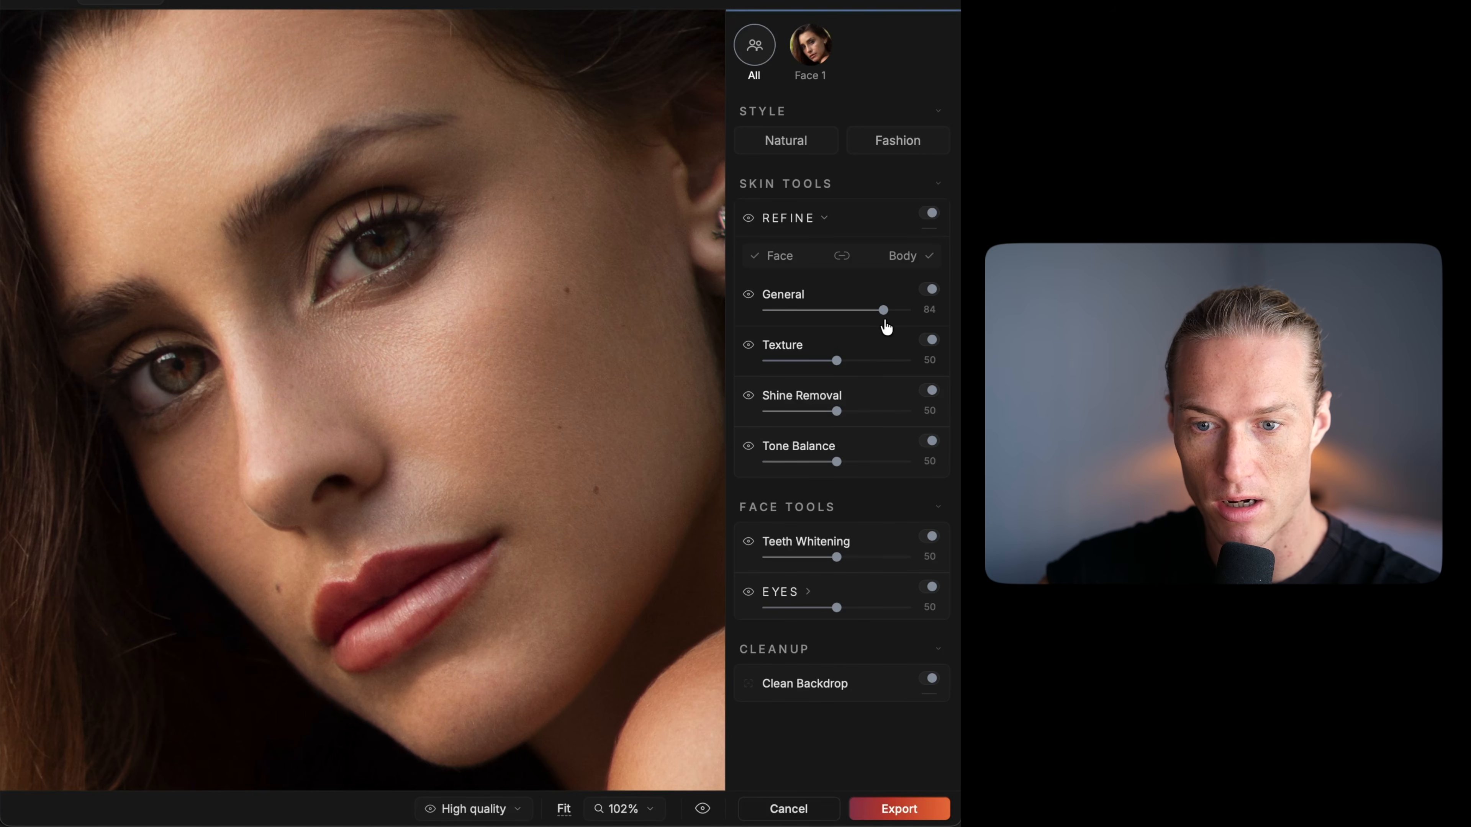
pyautogui.moveTo(836, 361); pyautogui.dragTo(795, 364)
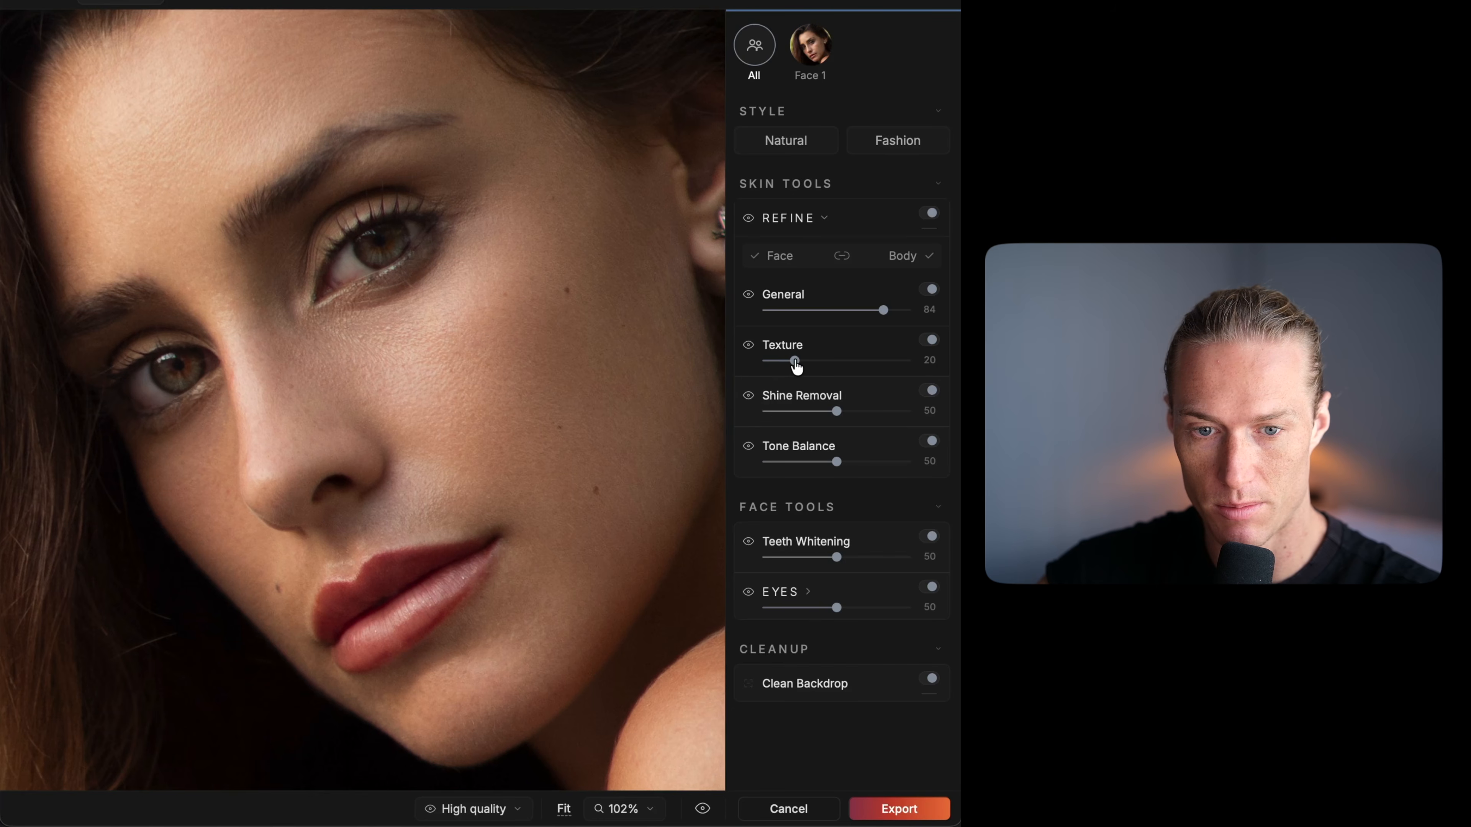
pyautogui.moveTo(882, 312); pyautogui.dragTo(874, 311)
# Step: Raise Refine to 100 and compare the cheek's pores and texture up close
pyautogui.scroll(10, 502, 348)
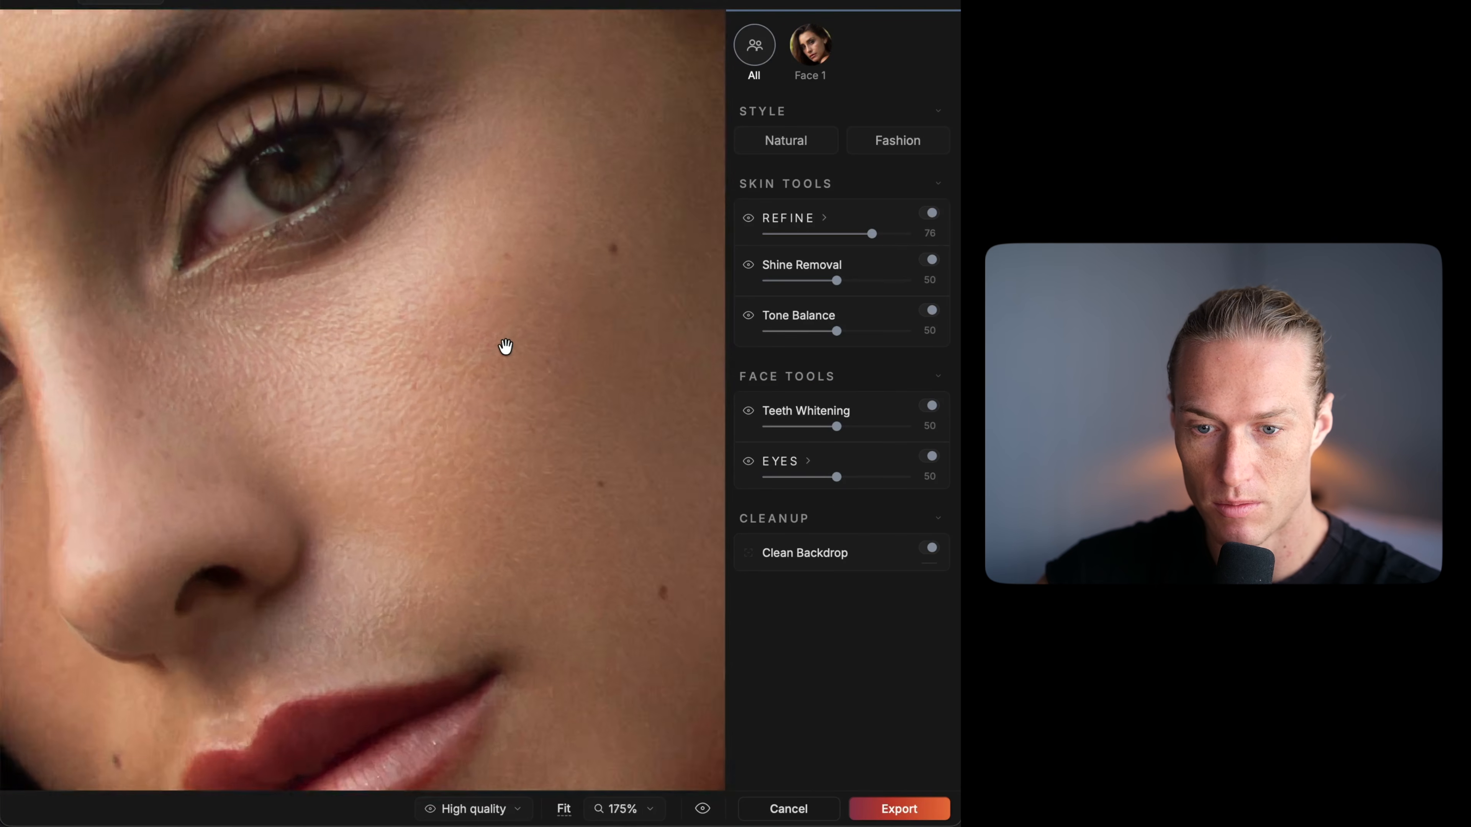
pyautogui.scroll(3, 496, 325)
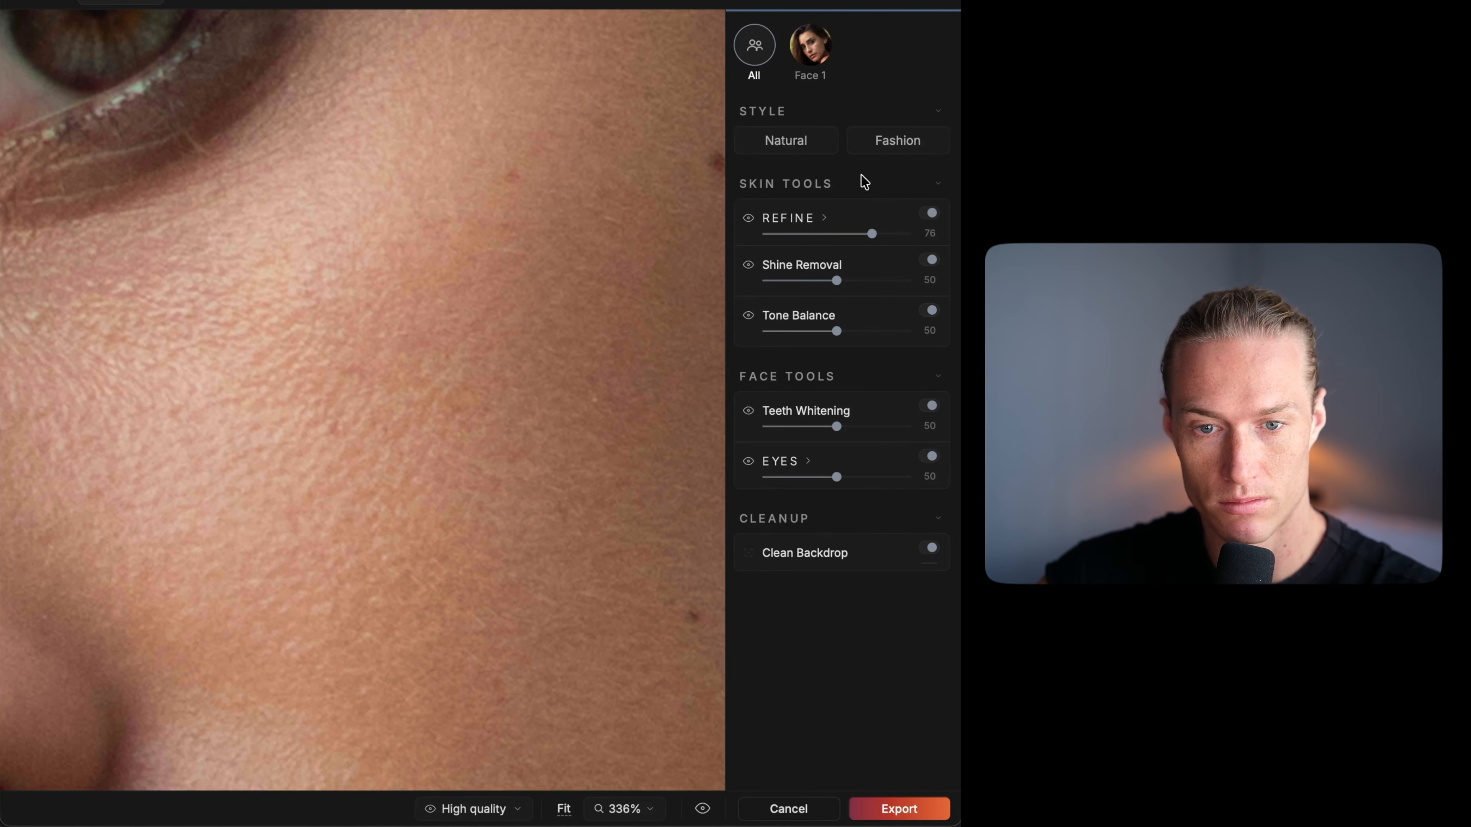
pyautogui.moveTo(874, 239); pyautogui.dragTo(909, 237)
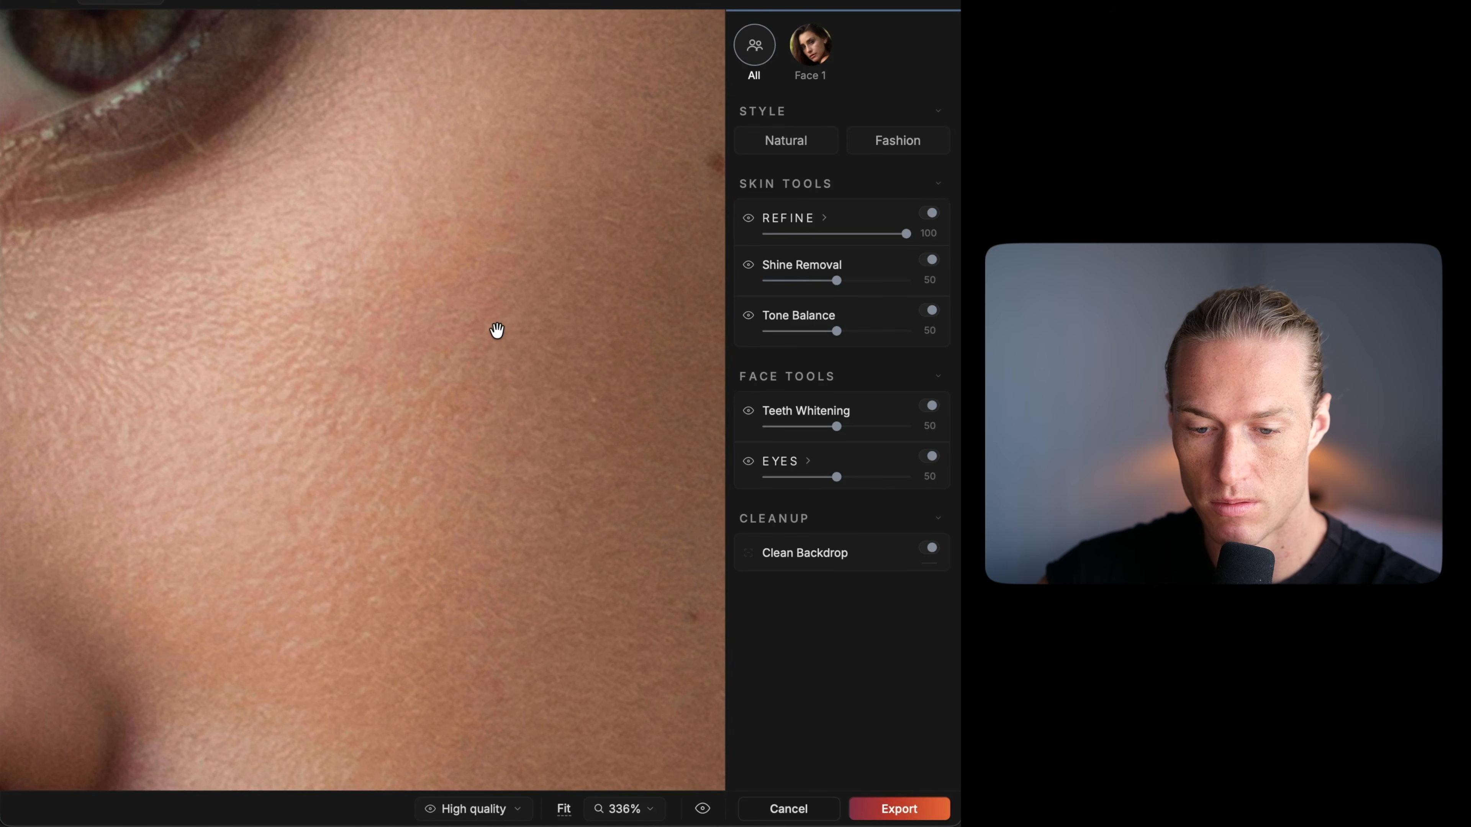
pyautogui.scroll(-5, 497, 331)
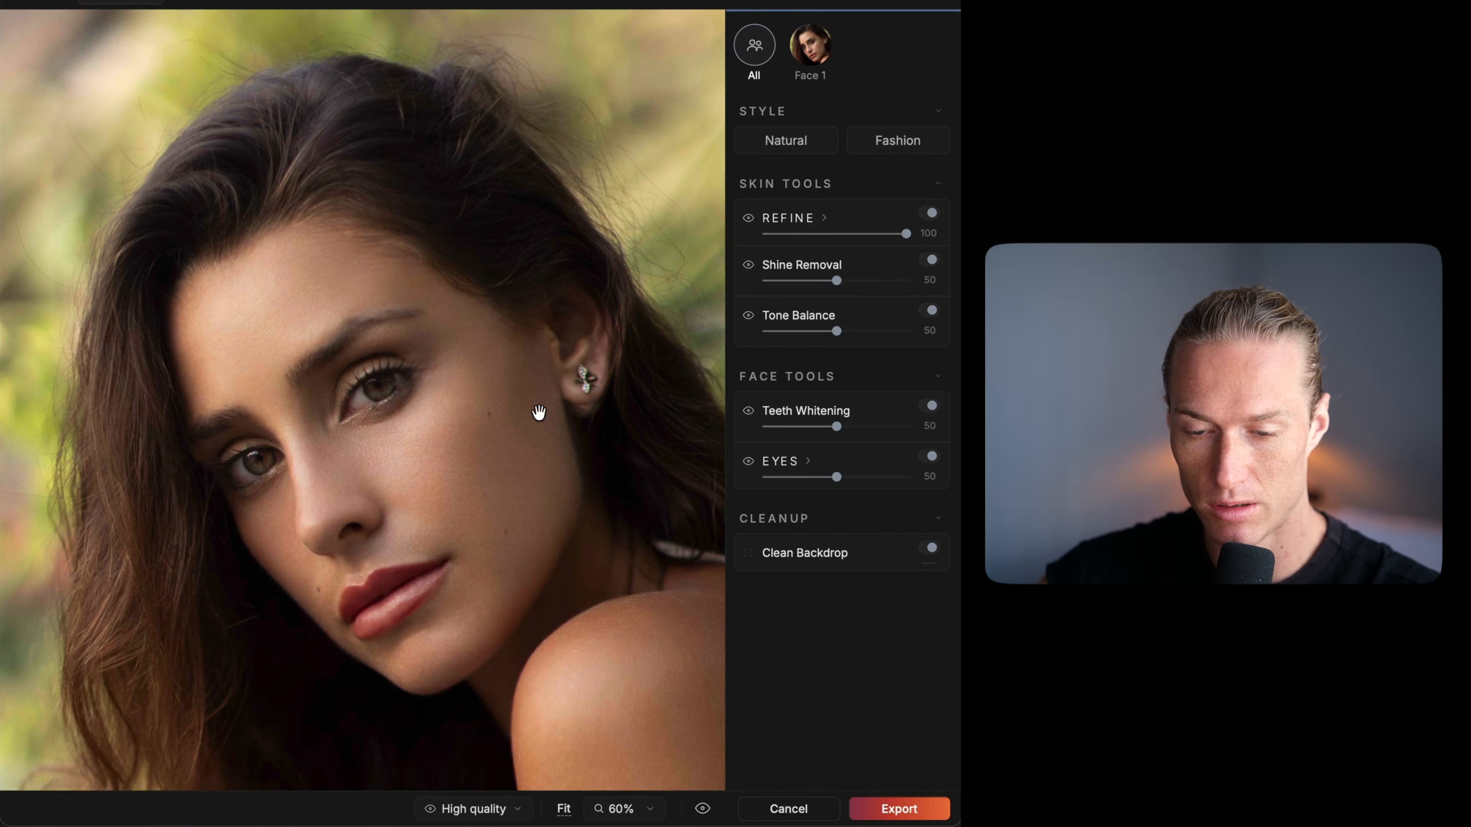
# Step: Apply the Natural style to the portrait and examine the face and eyes up close
pyautogui.scroll(4, 284, 211)
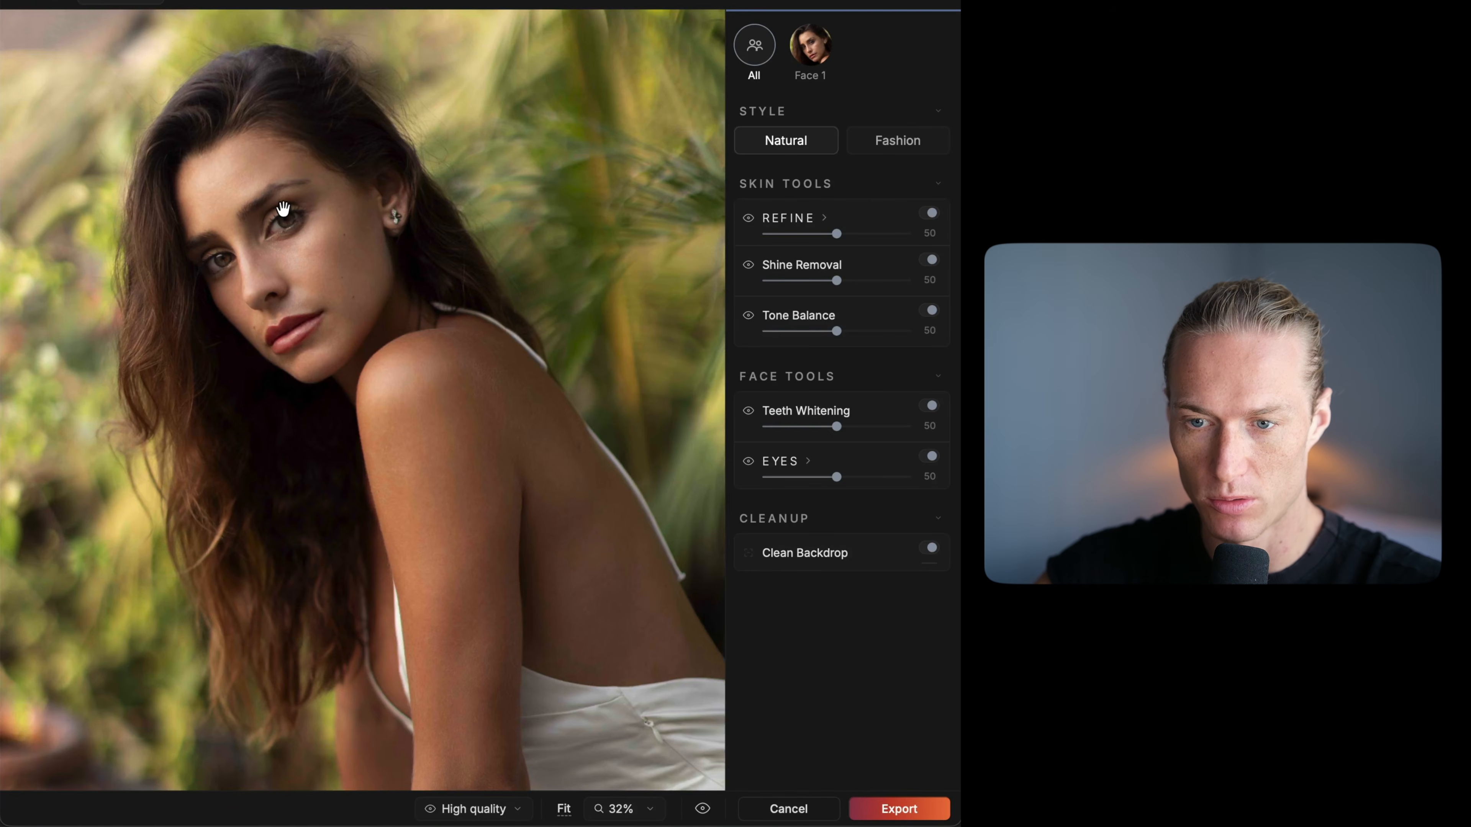
pyautogui.scroll(5, 284, 209)
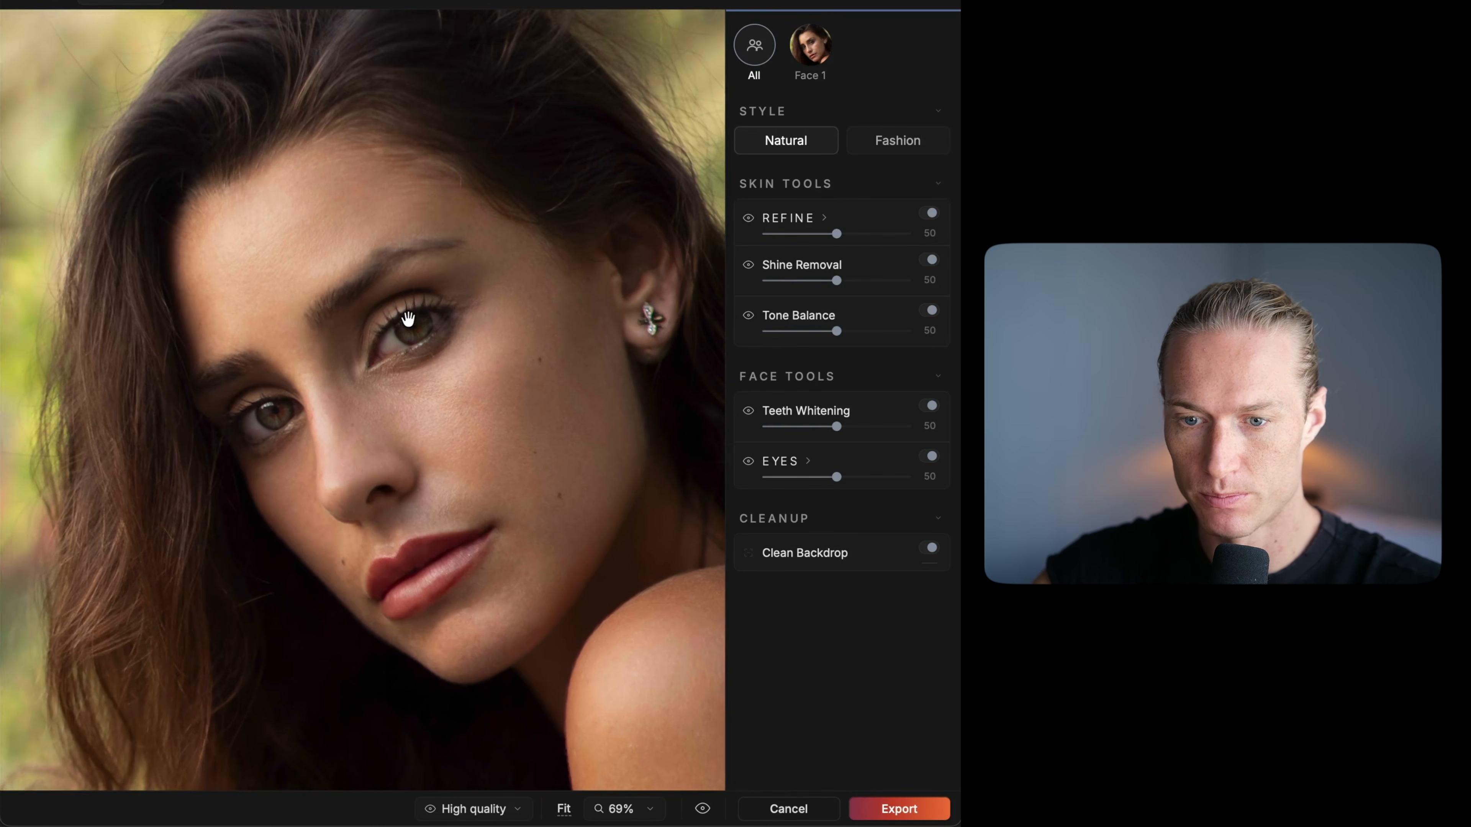
pyautogui.scroll(5, 329, 401)
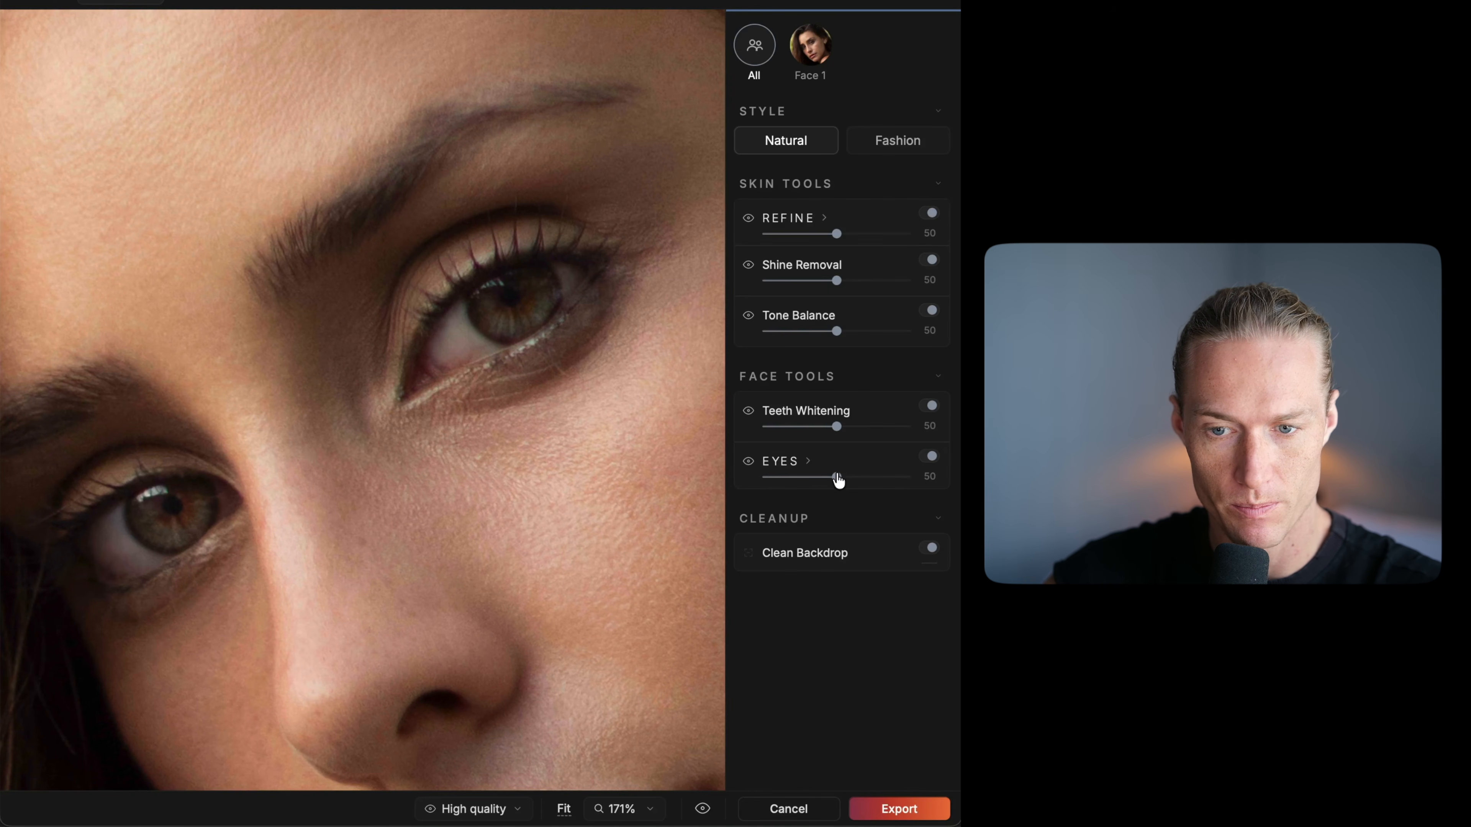
# Step: Compare the portrait's eyes with Eyes strength at 100 and 0, and settle on 66
pyautogui.moveTo(839, 477); pyautogui.dragTo(918, 476)
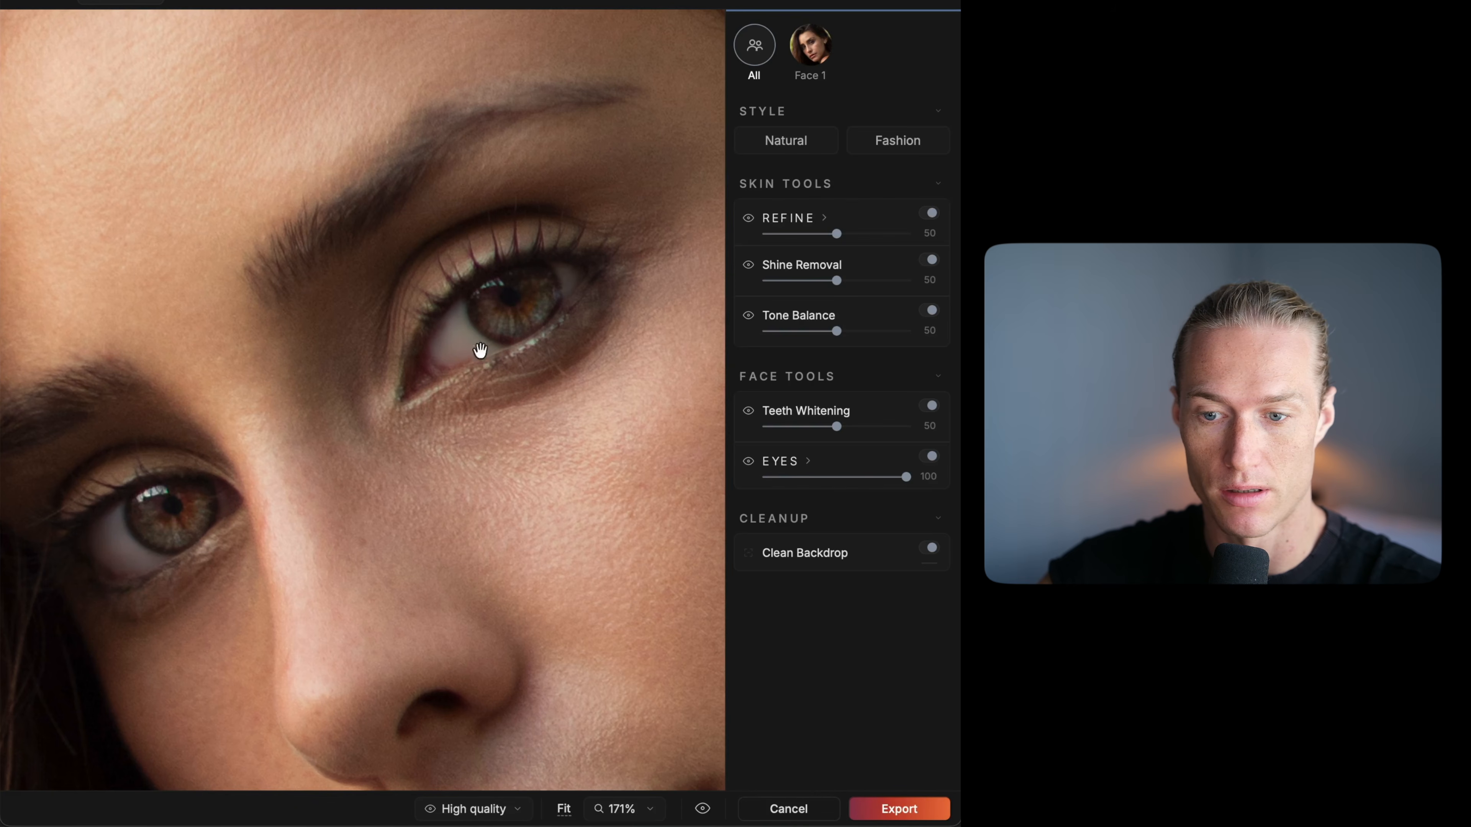
pyautogui.moveTo(903, 480); pyautogui.dragTo(659, 491)
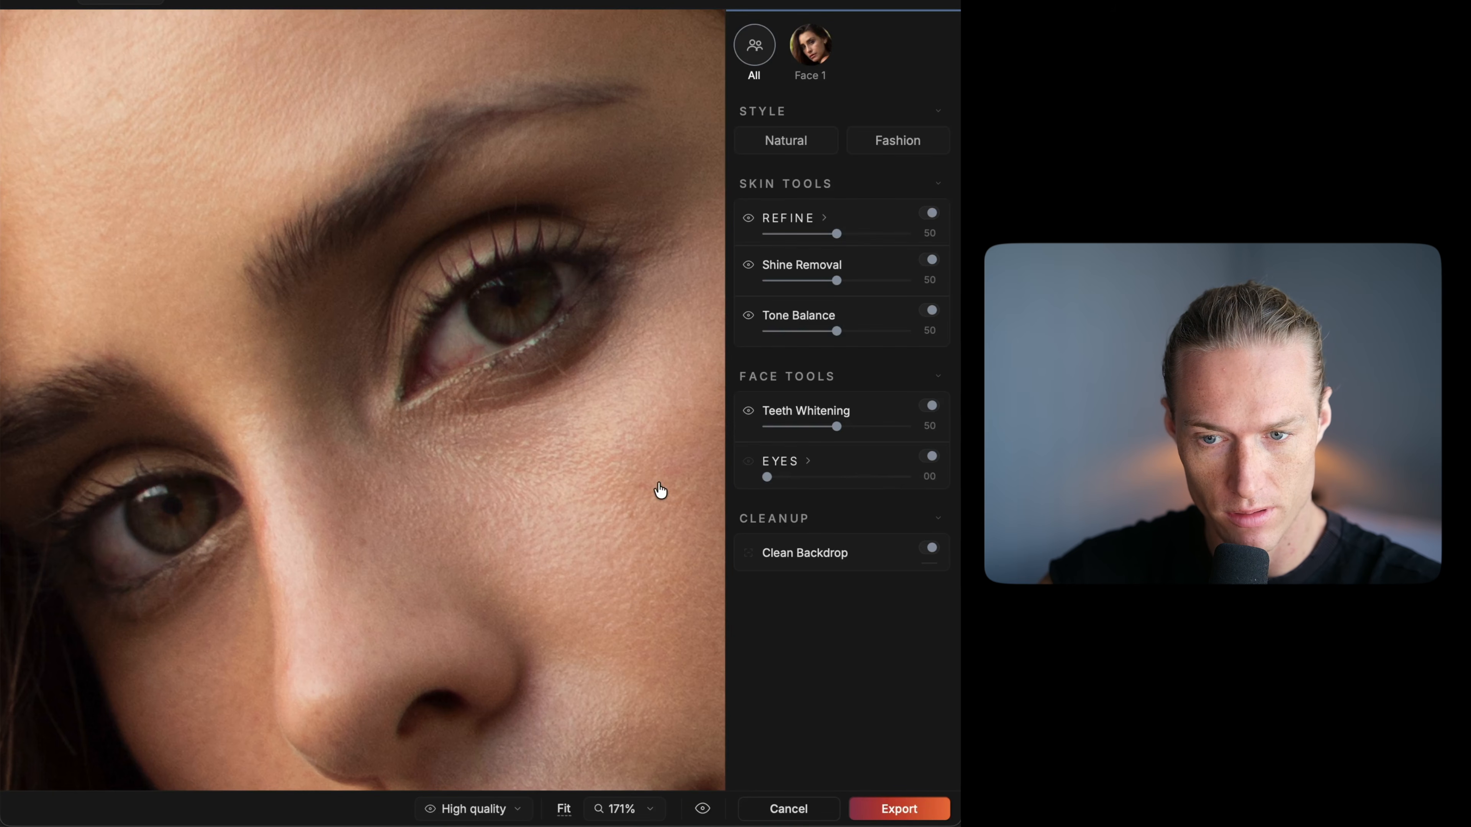
pyautogui.moveTo(767, 476); pyautogui.dragTo(944, 458)
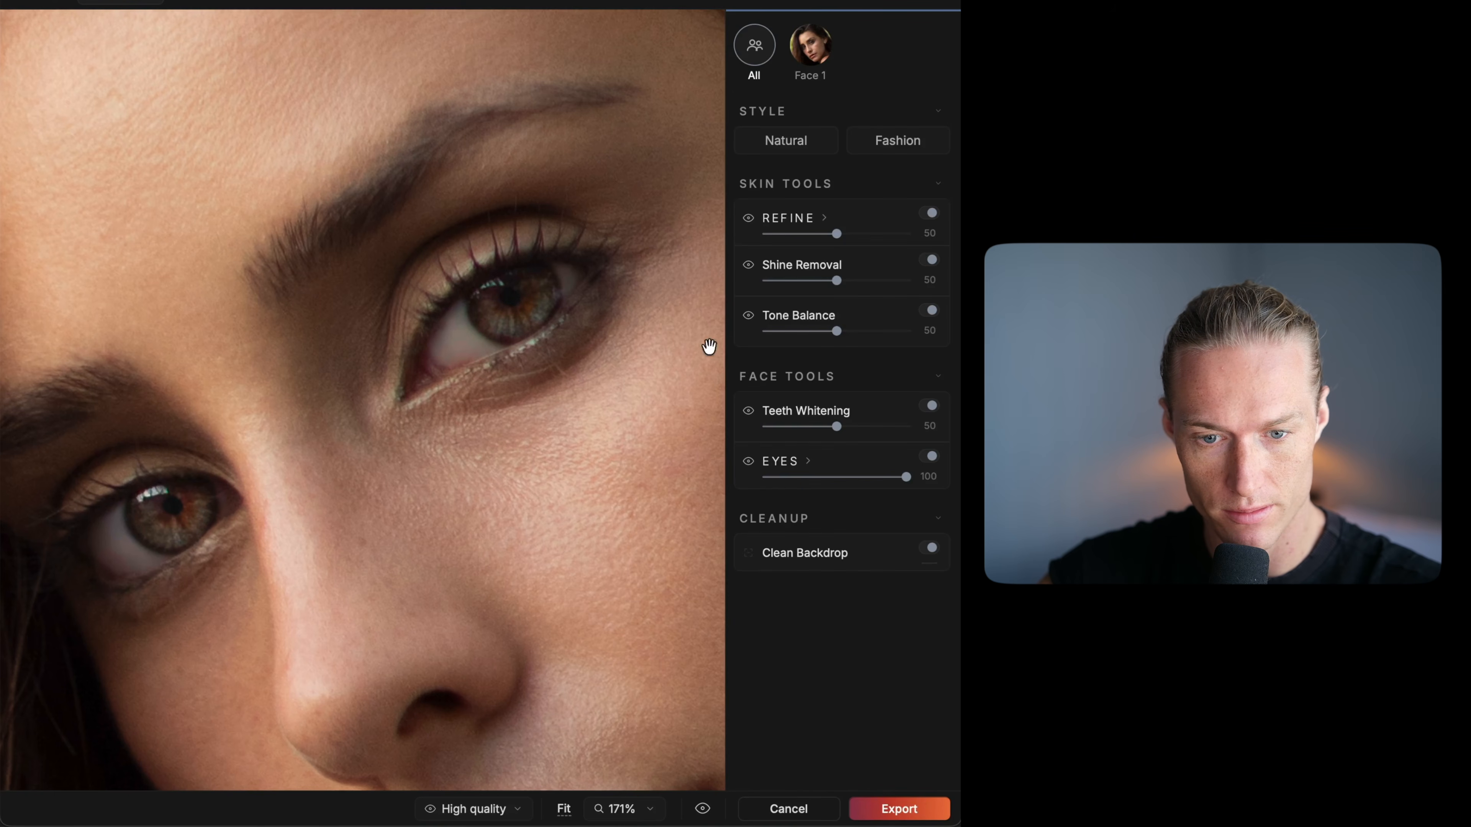
pyautogui.moveTo(891, 486); pyautogui.dragTo(858, 476)
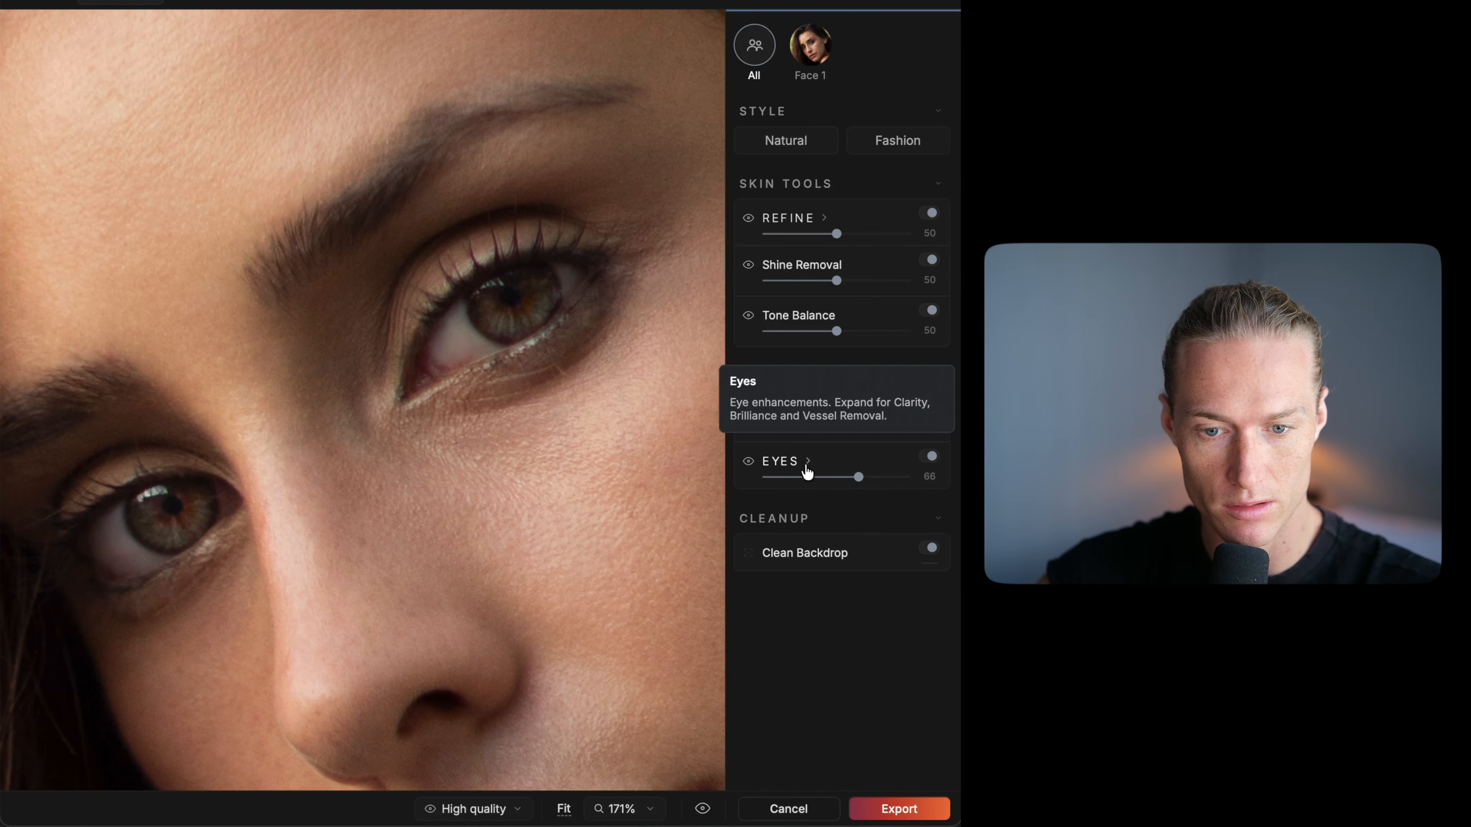
# Step: Test Clarity, Brilliance and Vessel Remove separately in the Eyes settings, ending at 49, 52 and 45
pyautogui.click(808, 461)
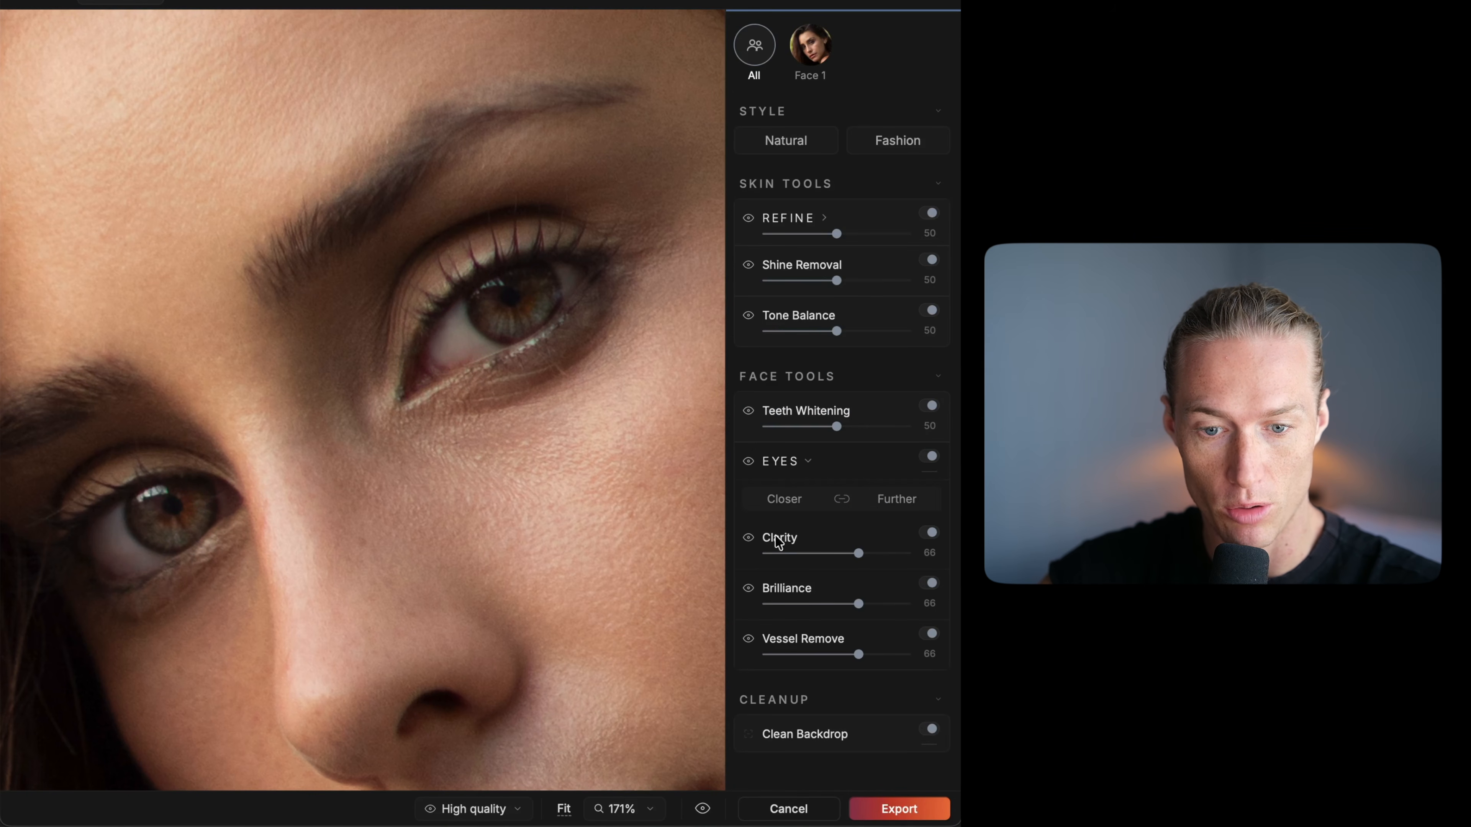
pyautogui.moveTo(858, 554); pyautogui.dragTo(760, 608)
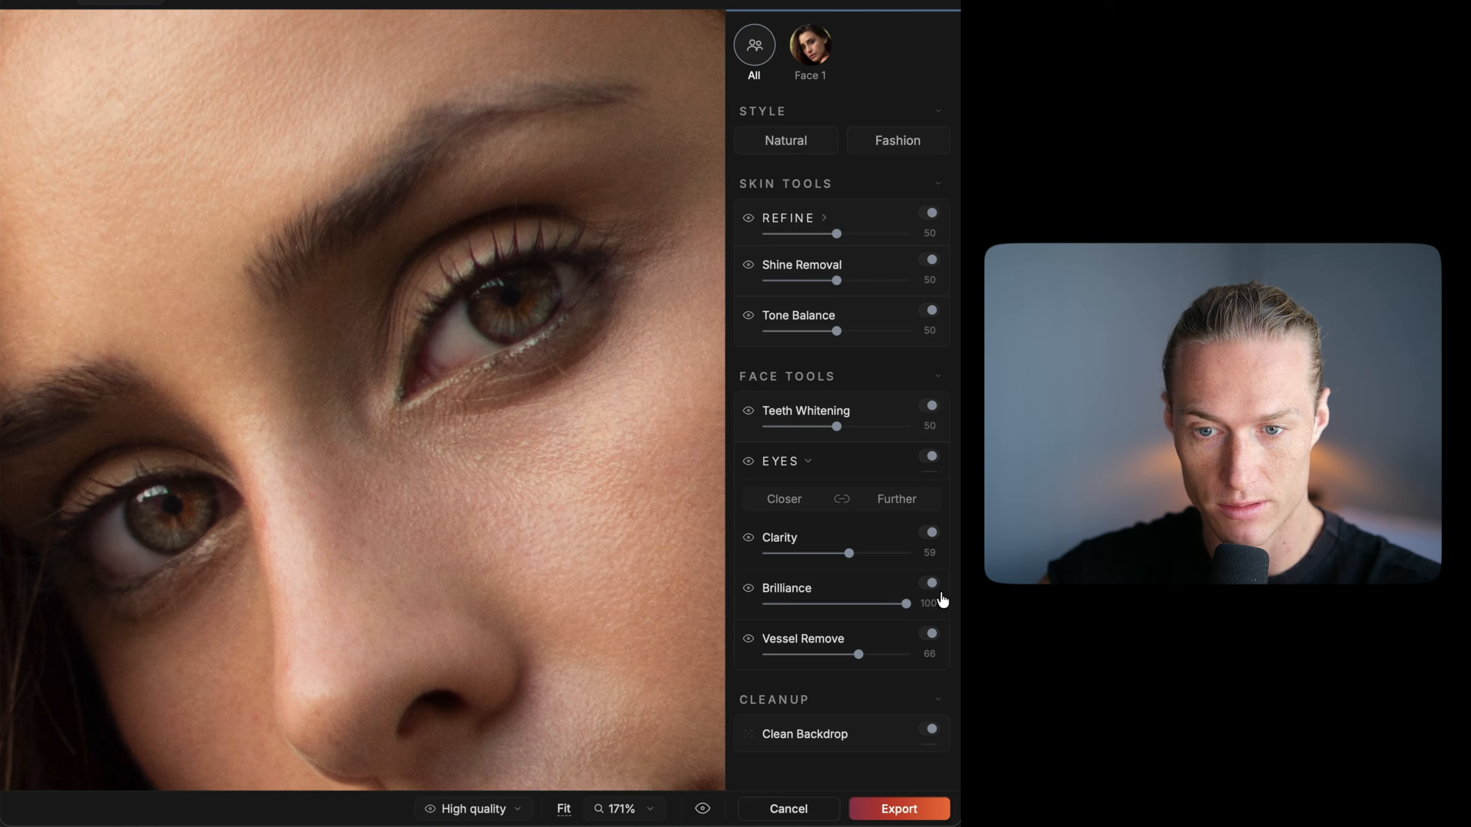
pyautogui.moveTo(858, 656); pyautogui.dragTo(710, 659)
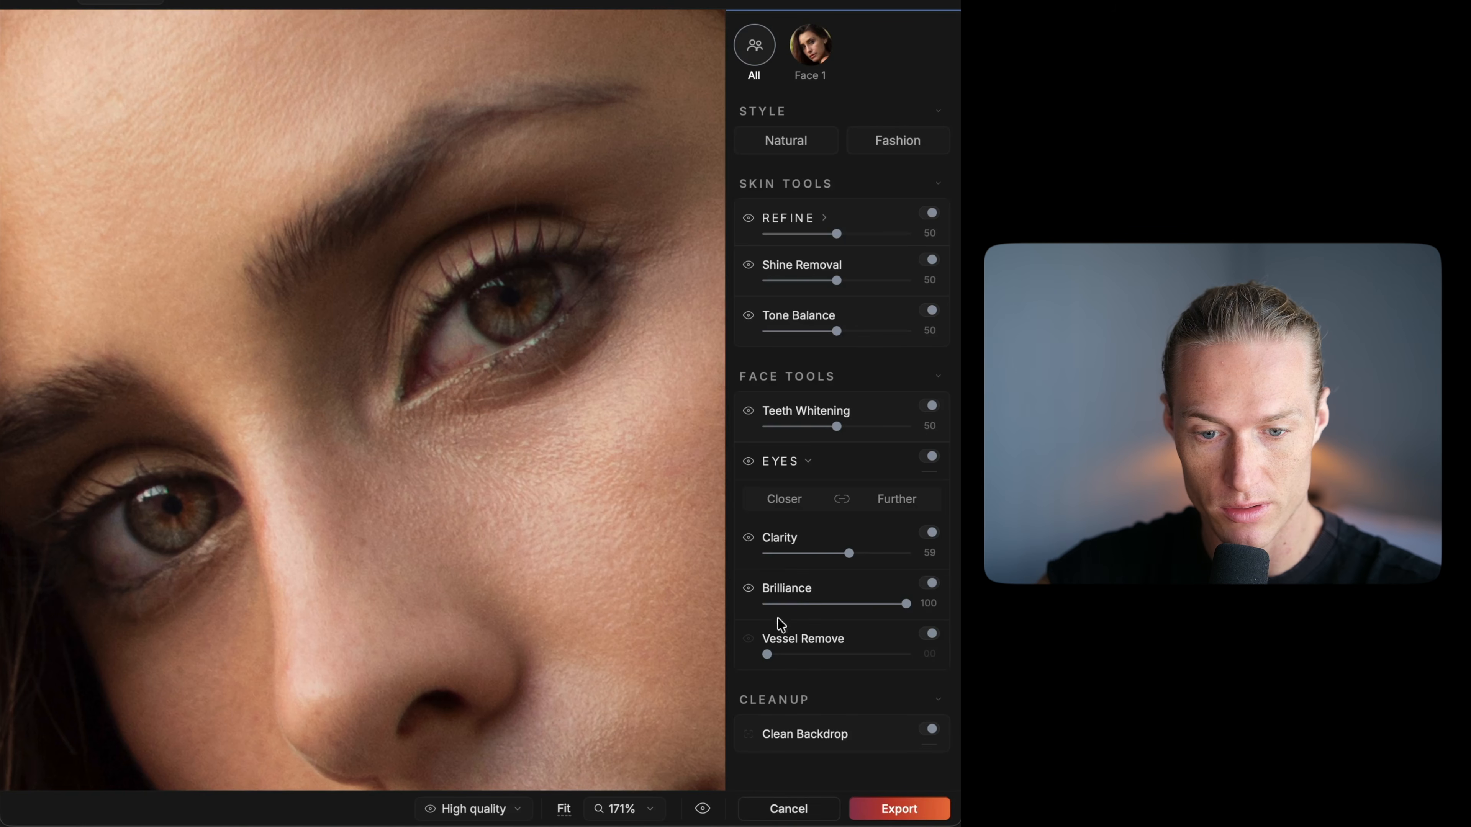
pyautogui.moveTo(809, 660); pyautogui.dragTo(876, 663)
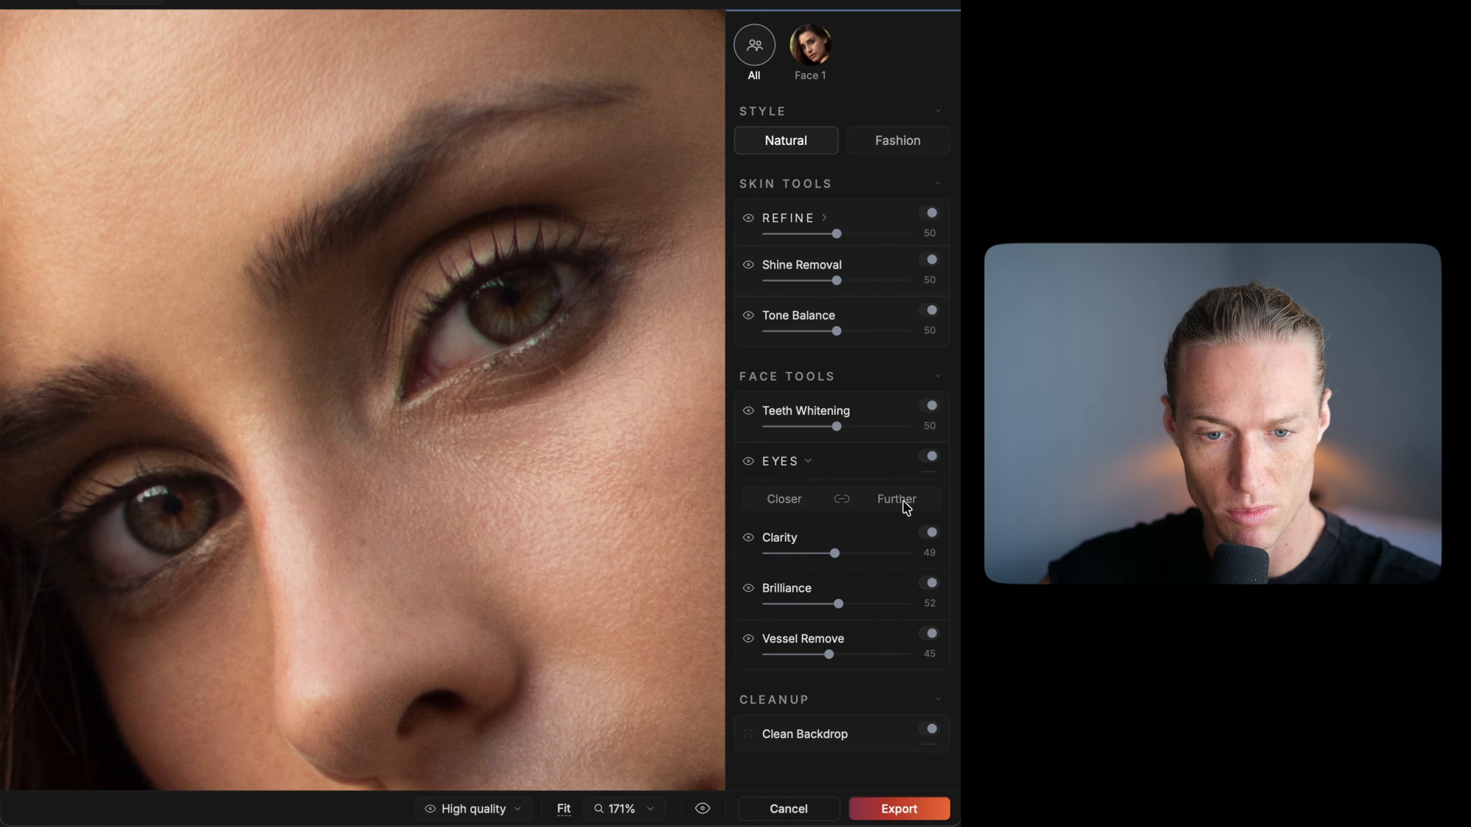
# Step: Unlink the eyes, give the closer eye Clarity 53 and Brilliance 65 and the further eye Clarity 100, and relink them
pyautogui.click(844, 500)
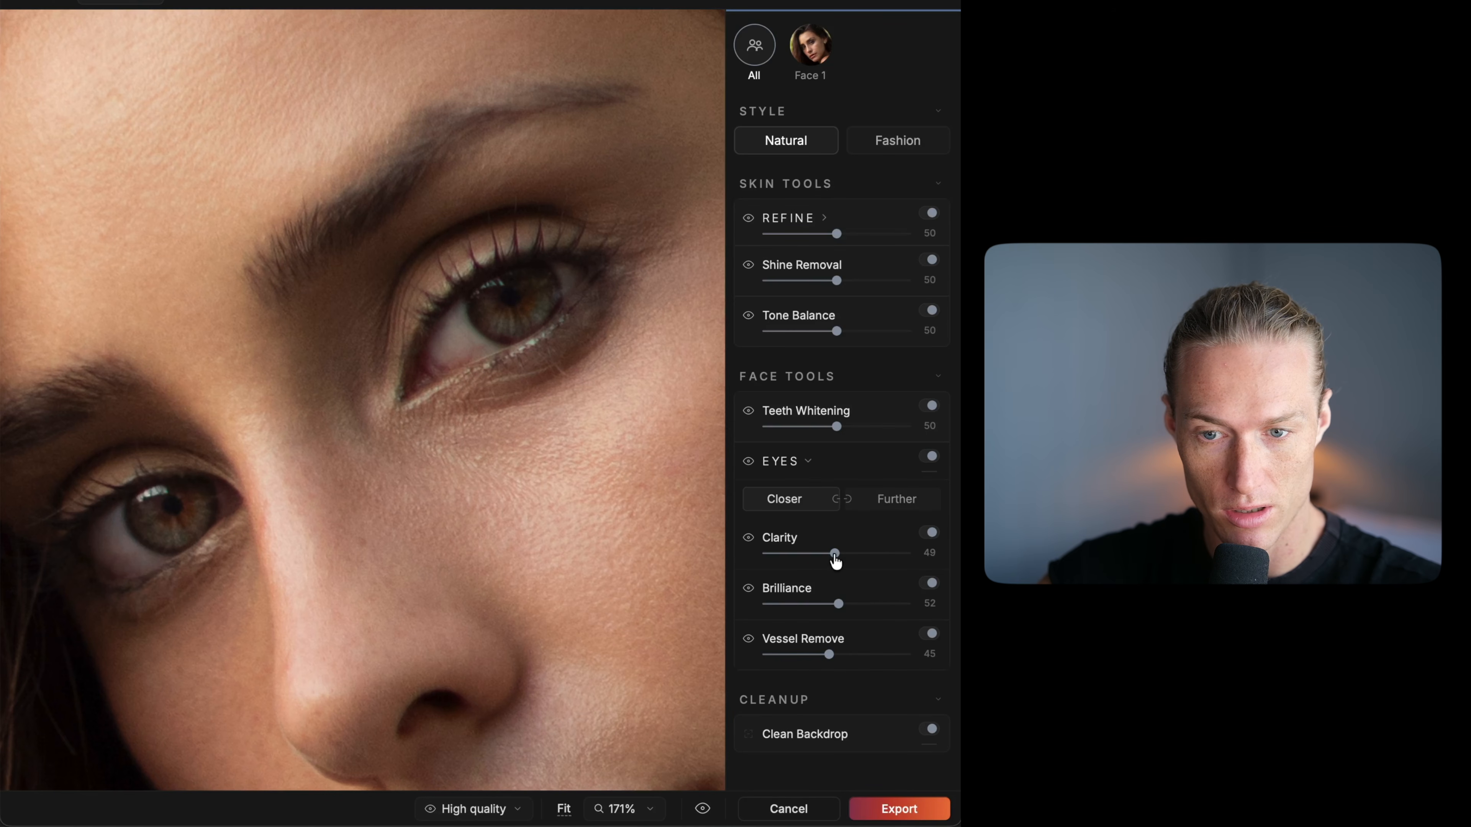
pyautogui.moveTo(835, 553); pyautogui.dragTo(841, 555)
pyautogui.moveTo(838, 604); pyautogui.dragTo(907, 604)
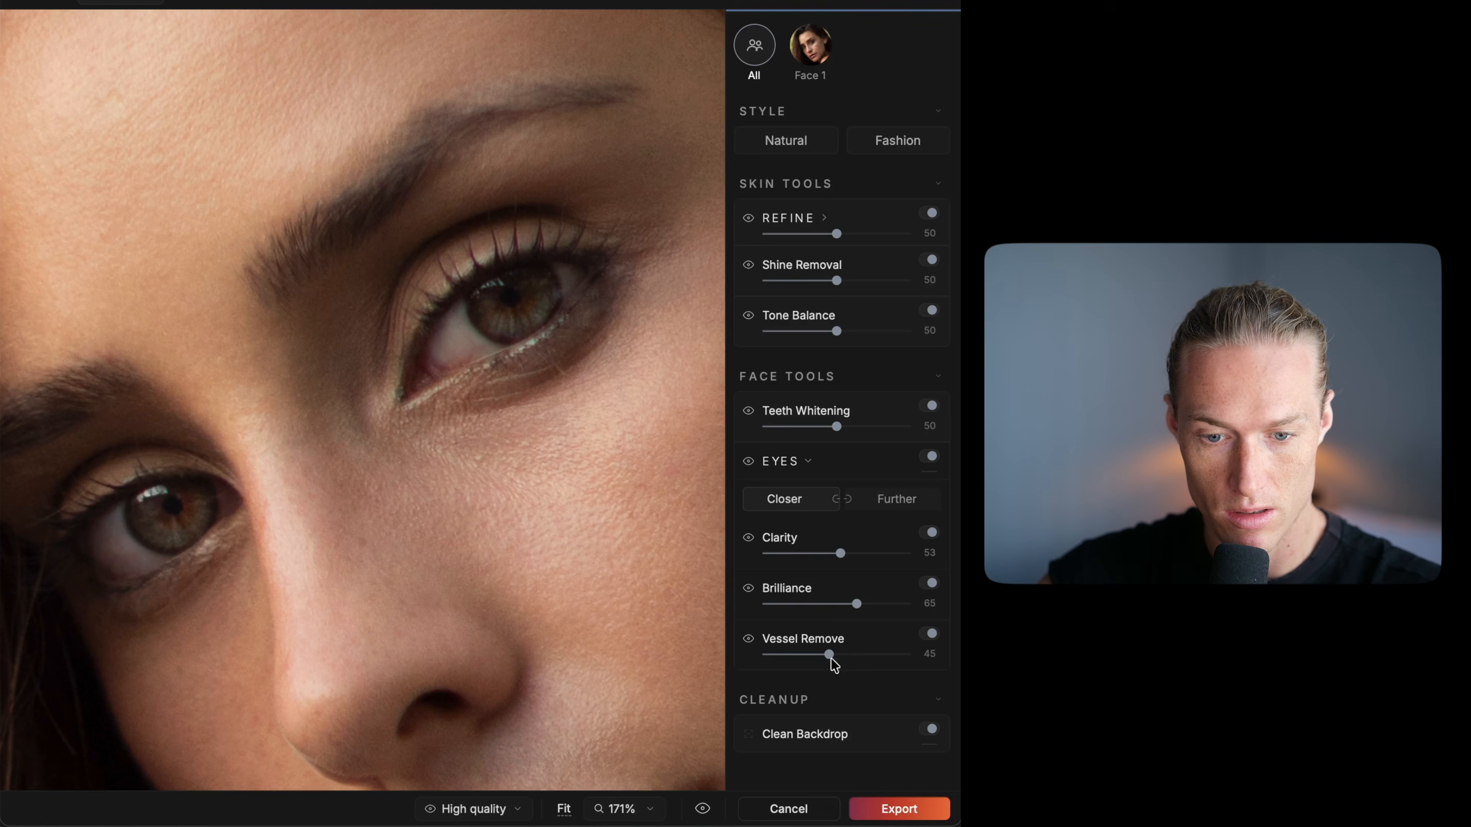
pyautogui.click(898, 500)
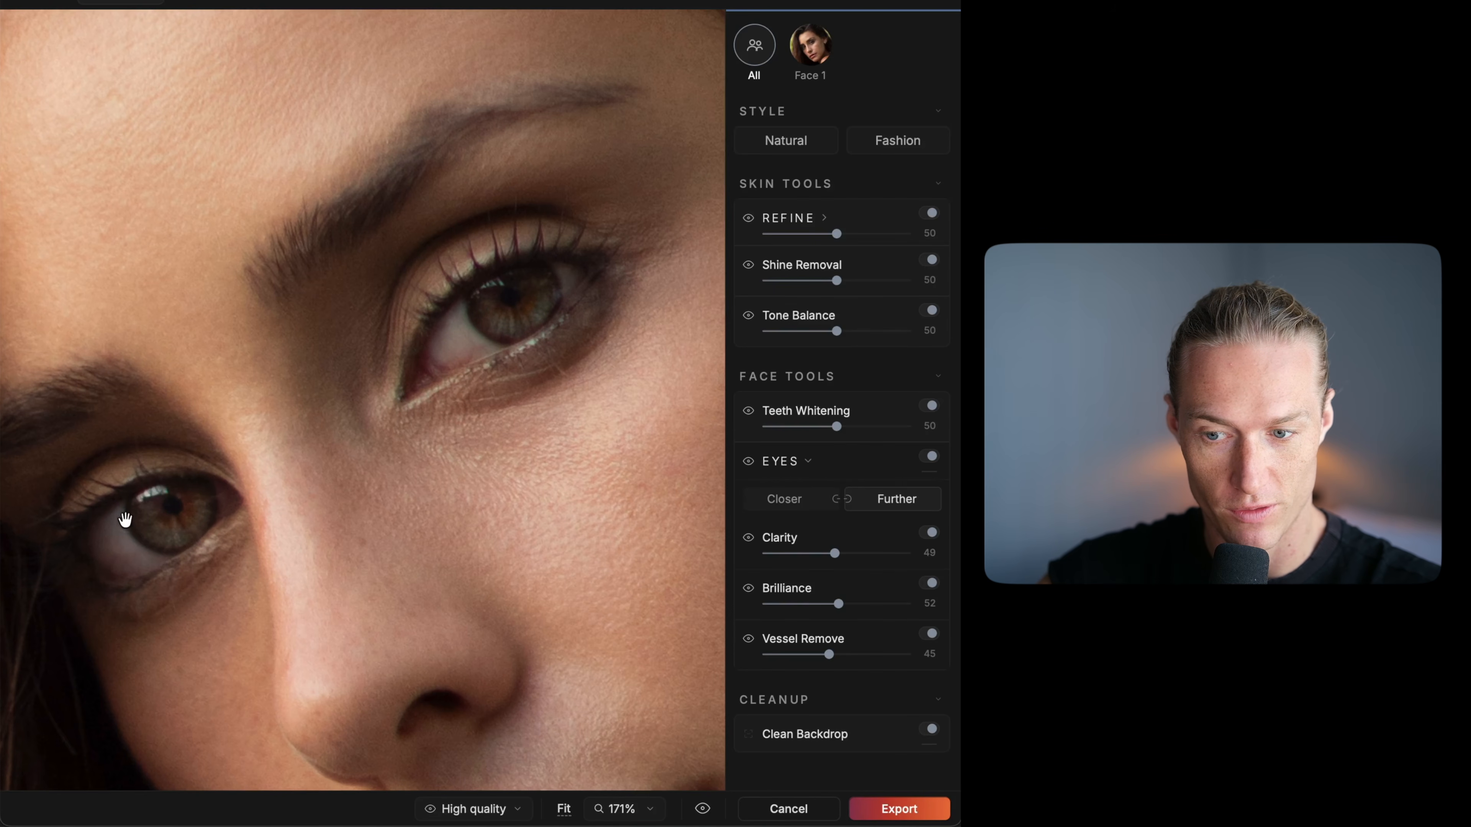
pyautogui.moveTo(767, 553); pyautogui.dragTo(889, 553)
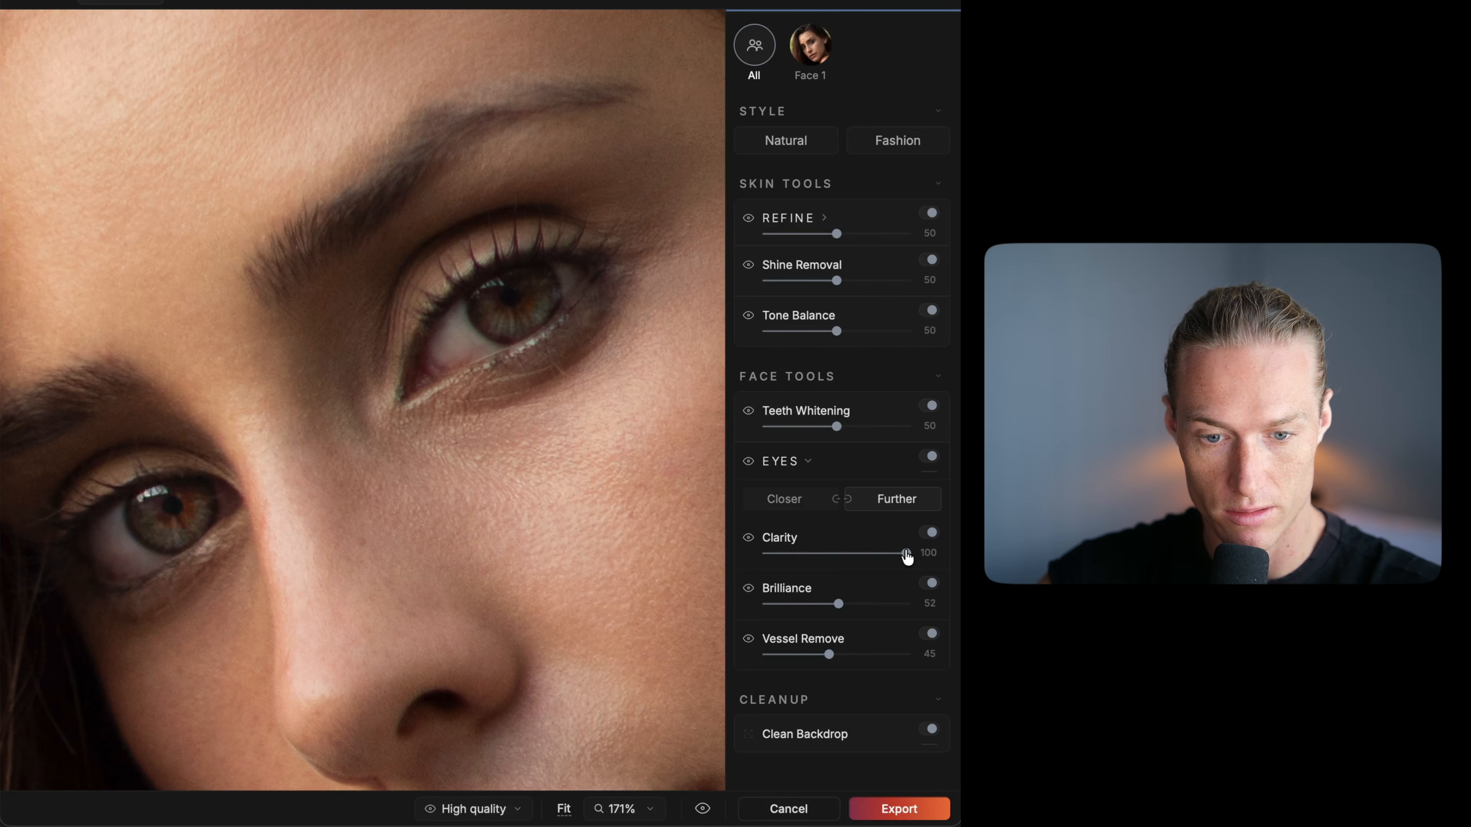
pyautogui.click(842, 499)
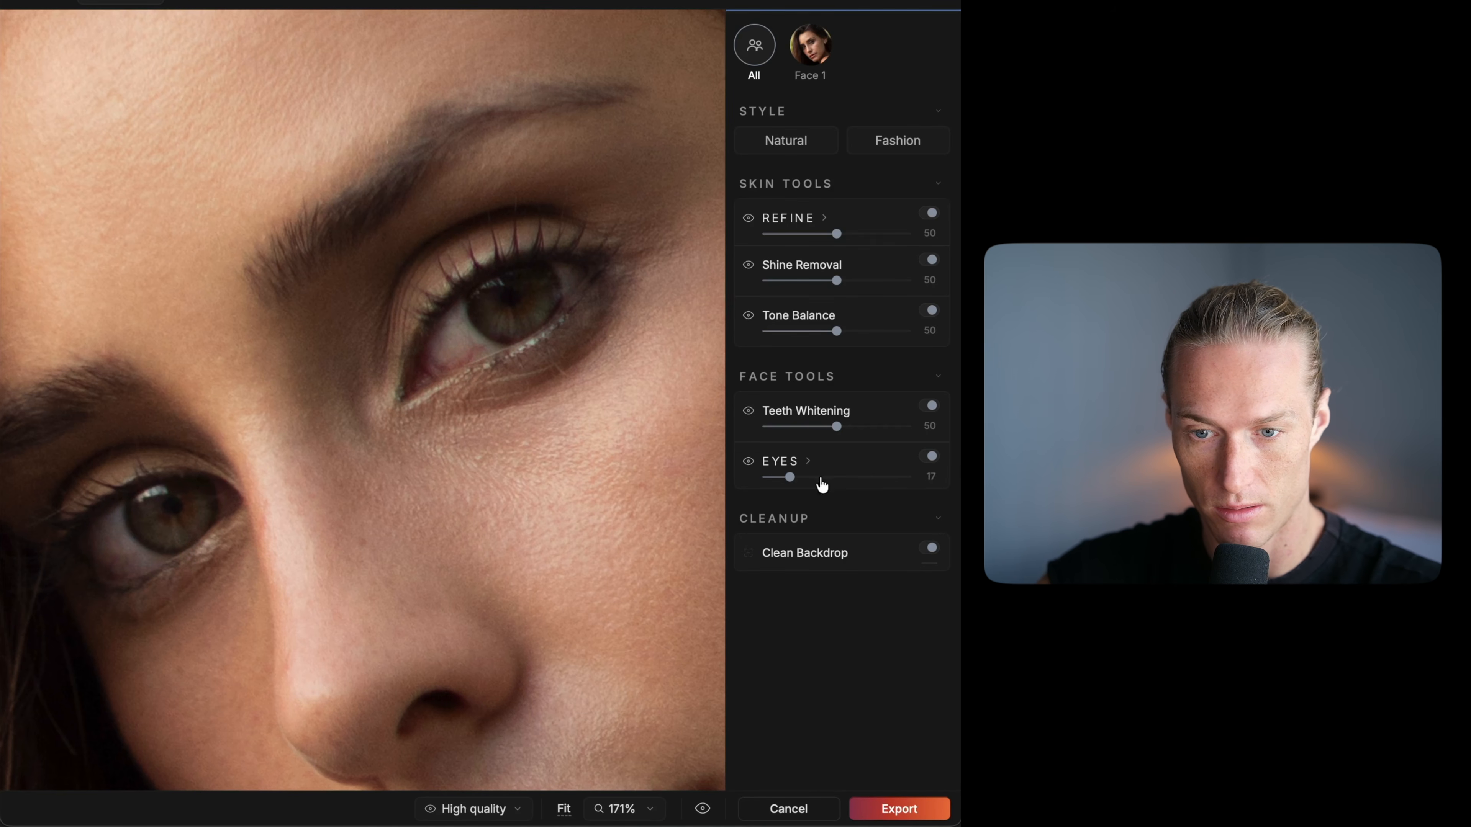
# Step: Set the overall Eyes strength to 85, check the whole portrait, and lower the strength
pyautogui.moveTo(820, 477); pyautogui.dragTo(884, 486)
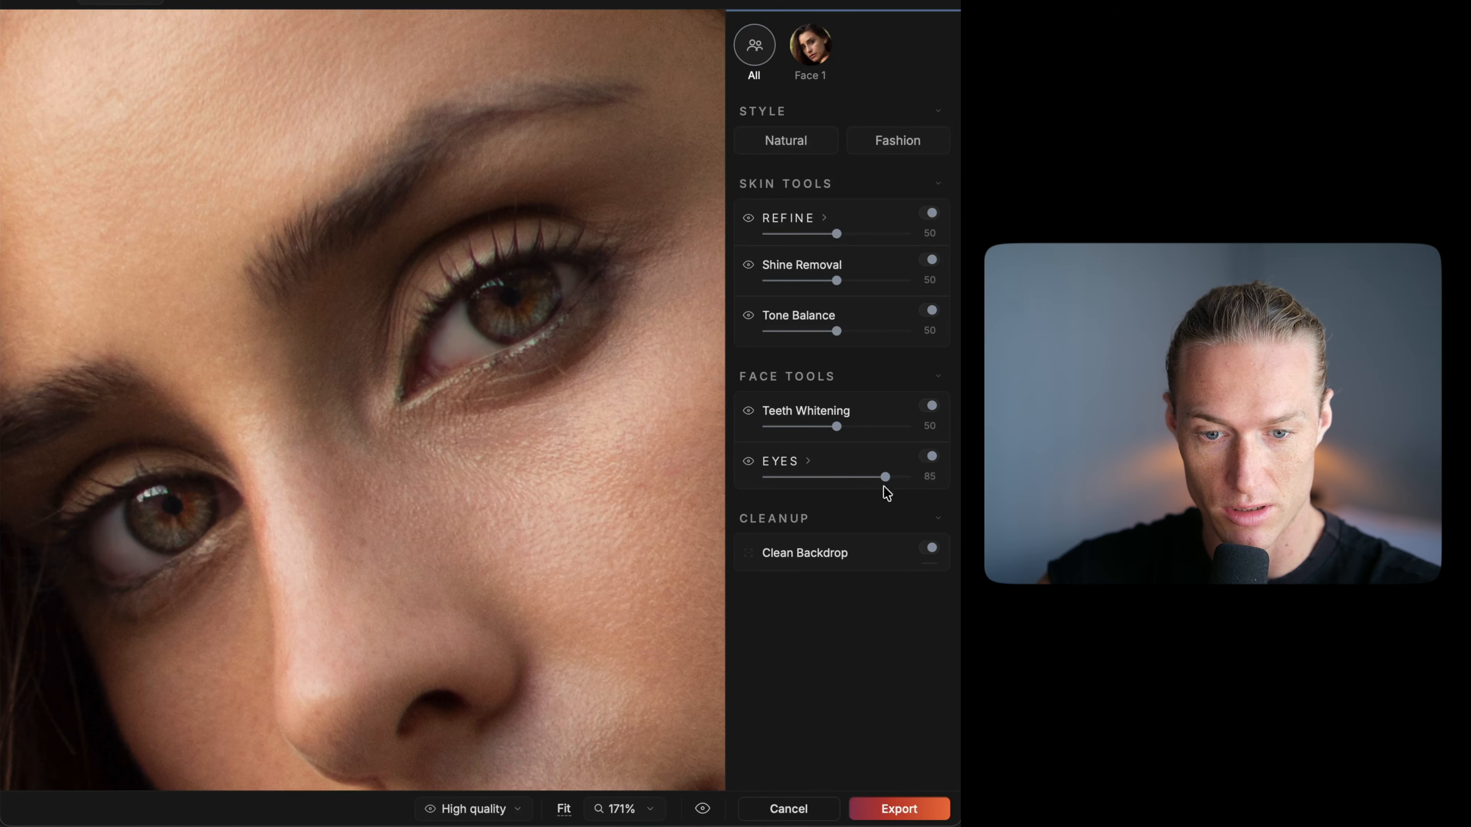
pyautogui.click(563, 808)
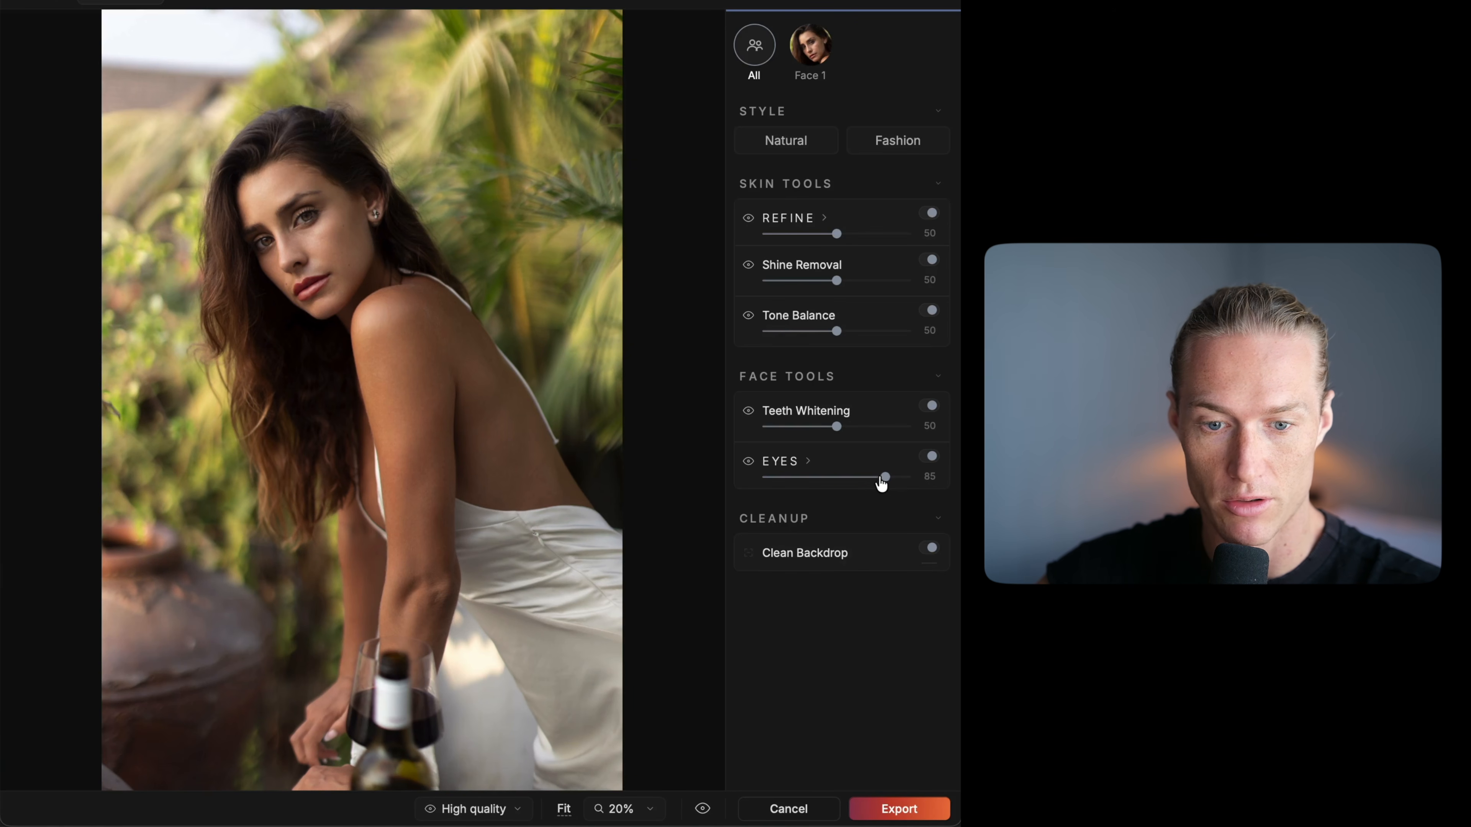
pyautogui.moveTo(884, 479); pyautogui.dragTo(819, 481)
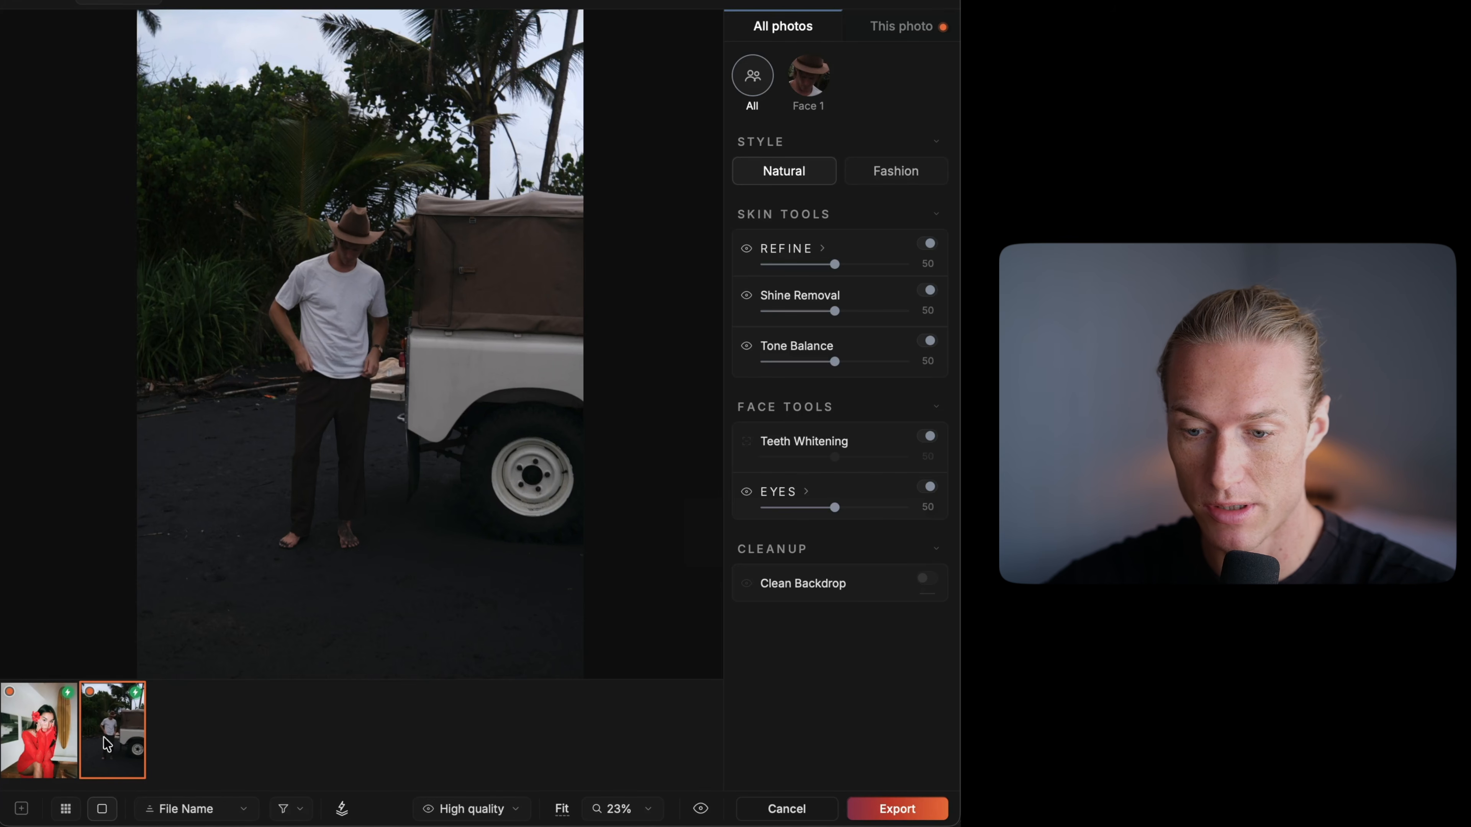
# Step: Enable Clean Backdrop on the photo of the man beside the truck and inspect the ground and surroundings up close
pyautogui.click(928, 581)
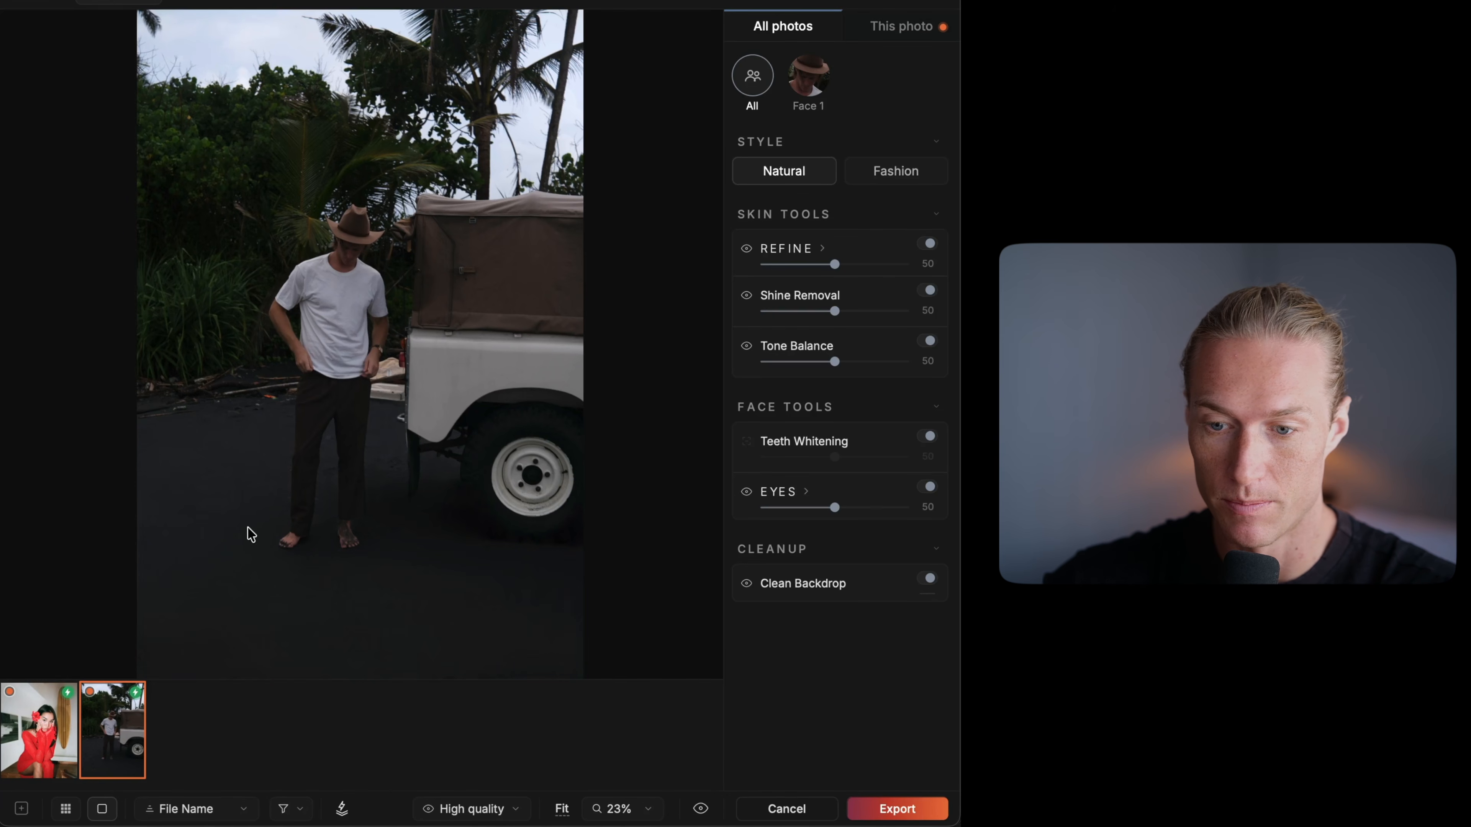
pyautogui.scroll(3, 251, 536)
pyautogui.moveTo(251, 427); pyautogui.dragTo(437, 289)
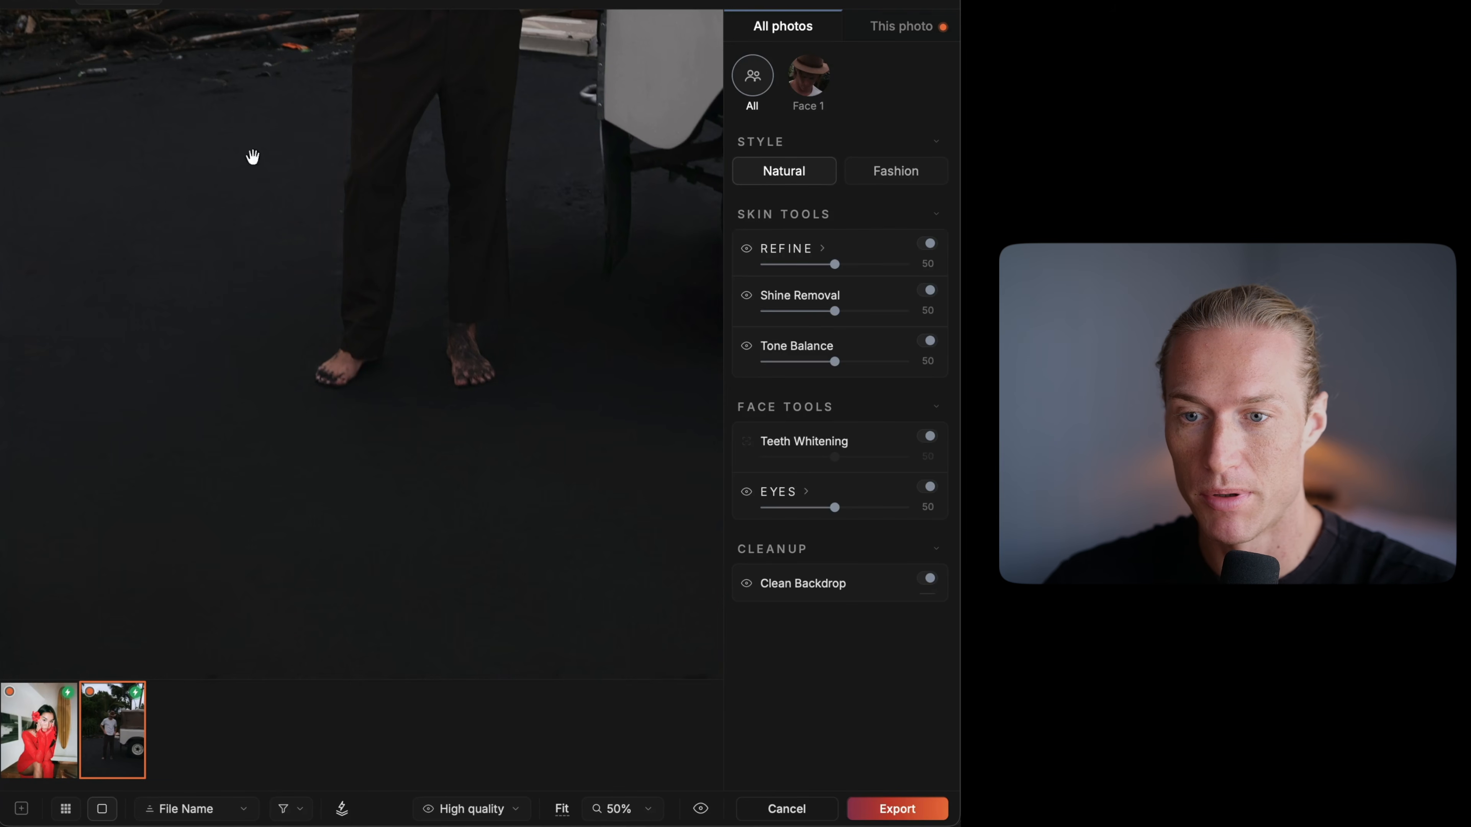
pyautogui.moveTo(253, 154); pyautogui.dragTo(331, 515)
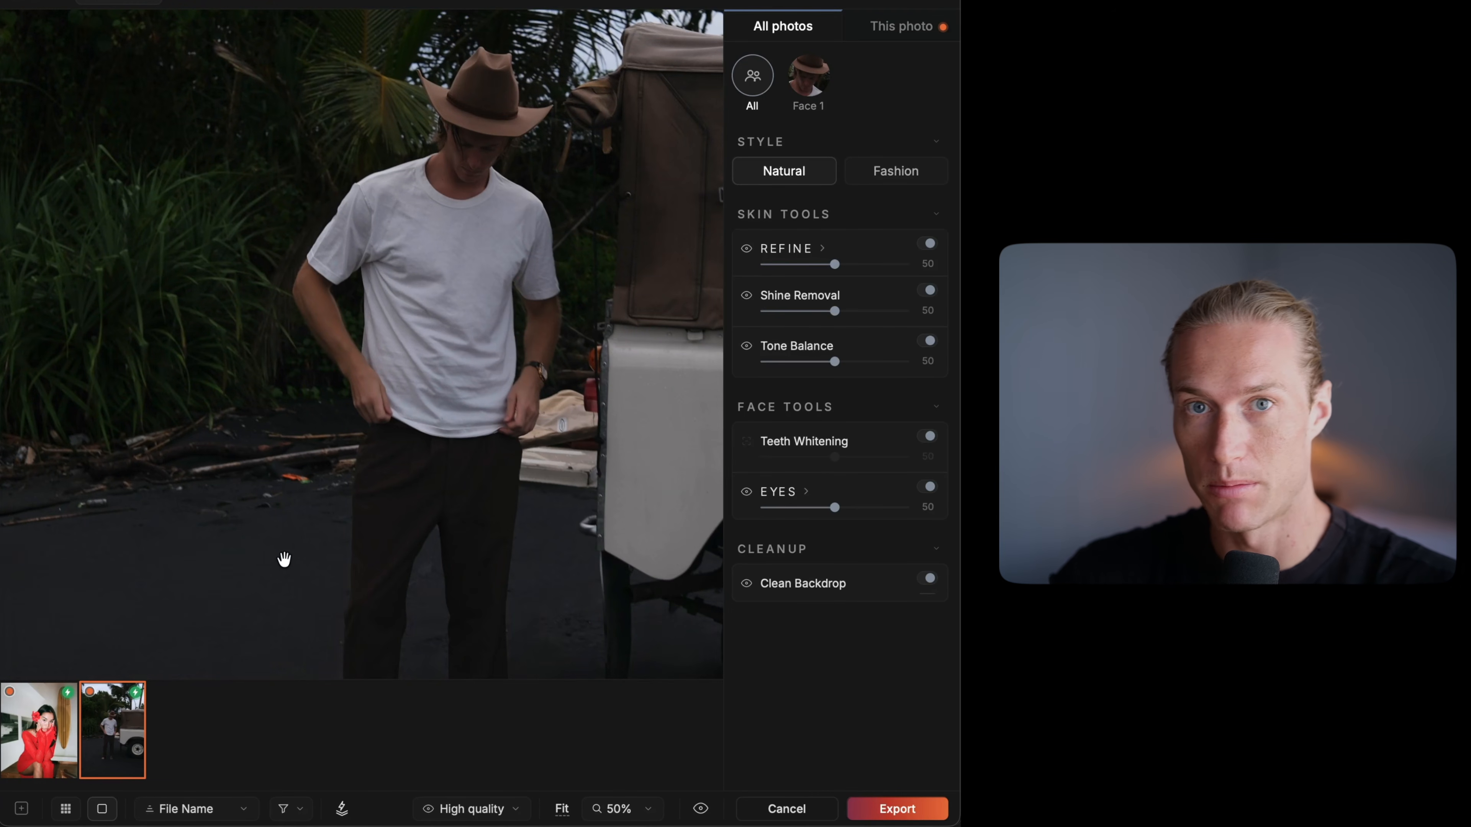
pyautogui.moveTo(283, 562); pyautogui.dragTo(347, 211)
# Step: Open the photo of the woman in red and compare the wall with Clean Backdrop on and off, leaving it on
pyautogui.click(58, 746)
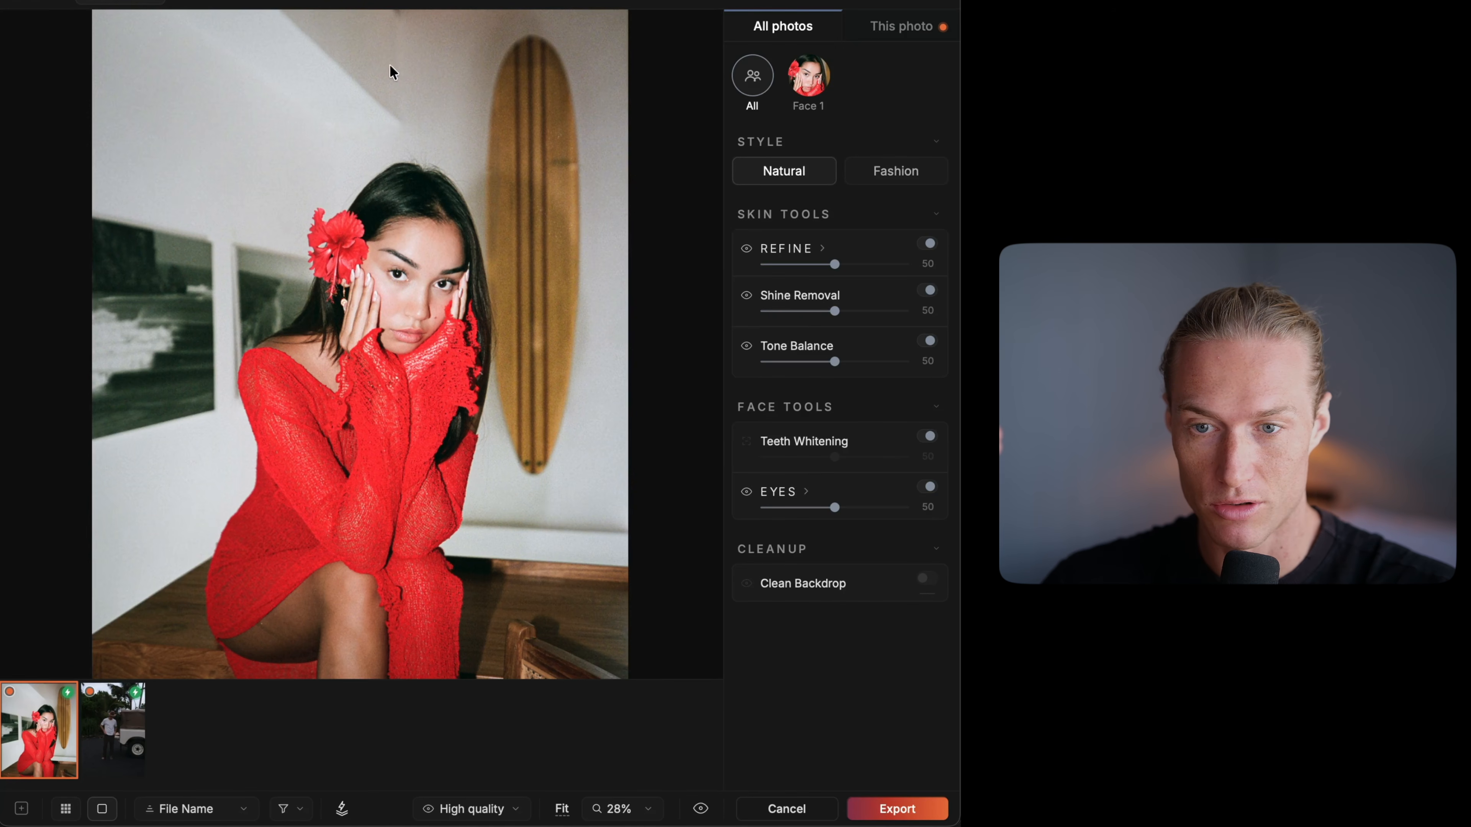
pyautogui.click(924, 579)
pyautogui.click(925, 581)
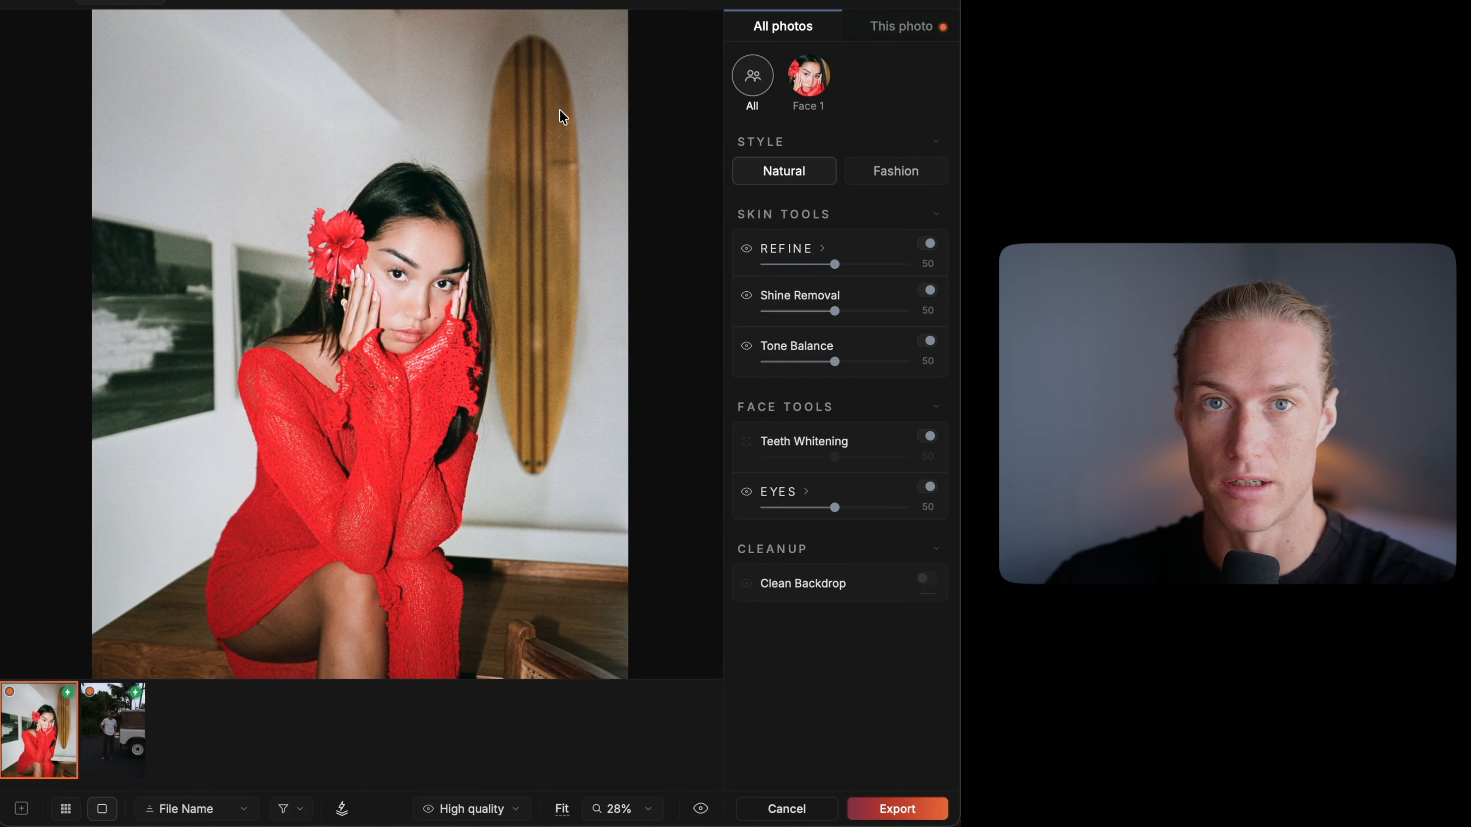
pyautogui.click(927, 580)
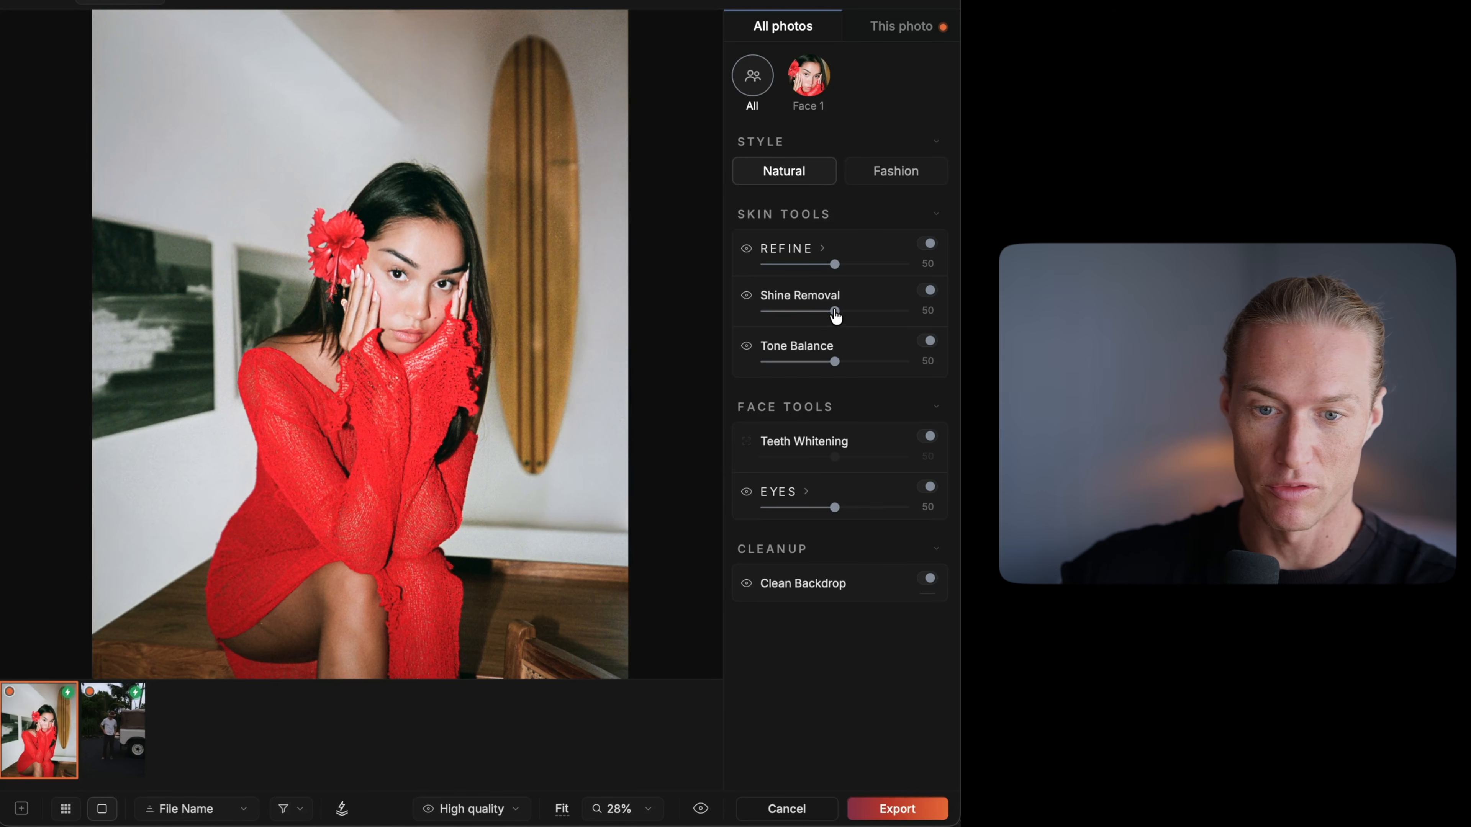
# Step: Raise Shine Removal to 100, examine the woman's face up close, and compare it with the lowest setting in the full view
pyautogui.moveTo(832, 311); pyautogui.dragTo(904, 311)
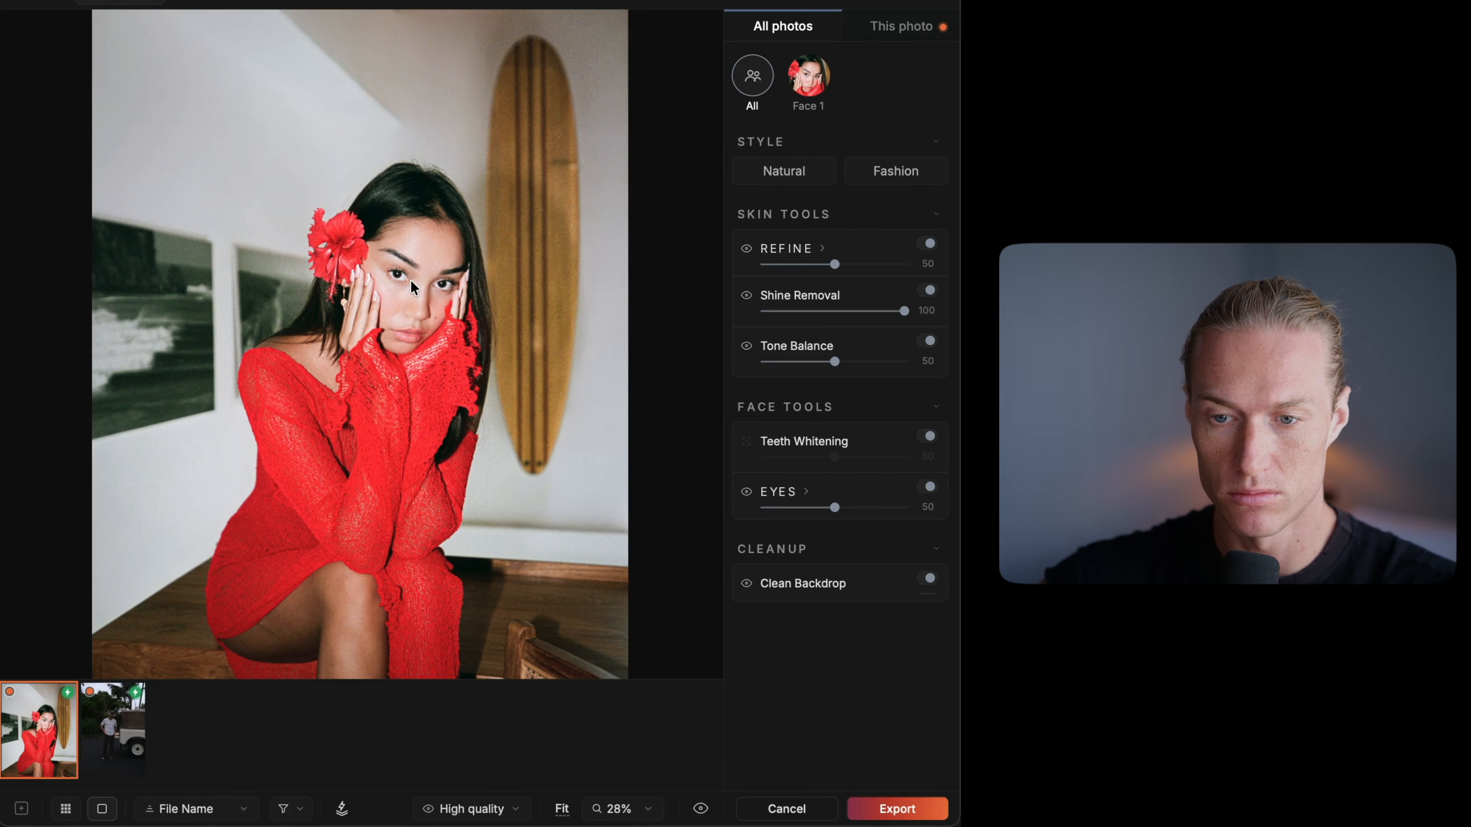
pyautogui.scroll(5, 438, 238)
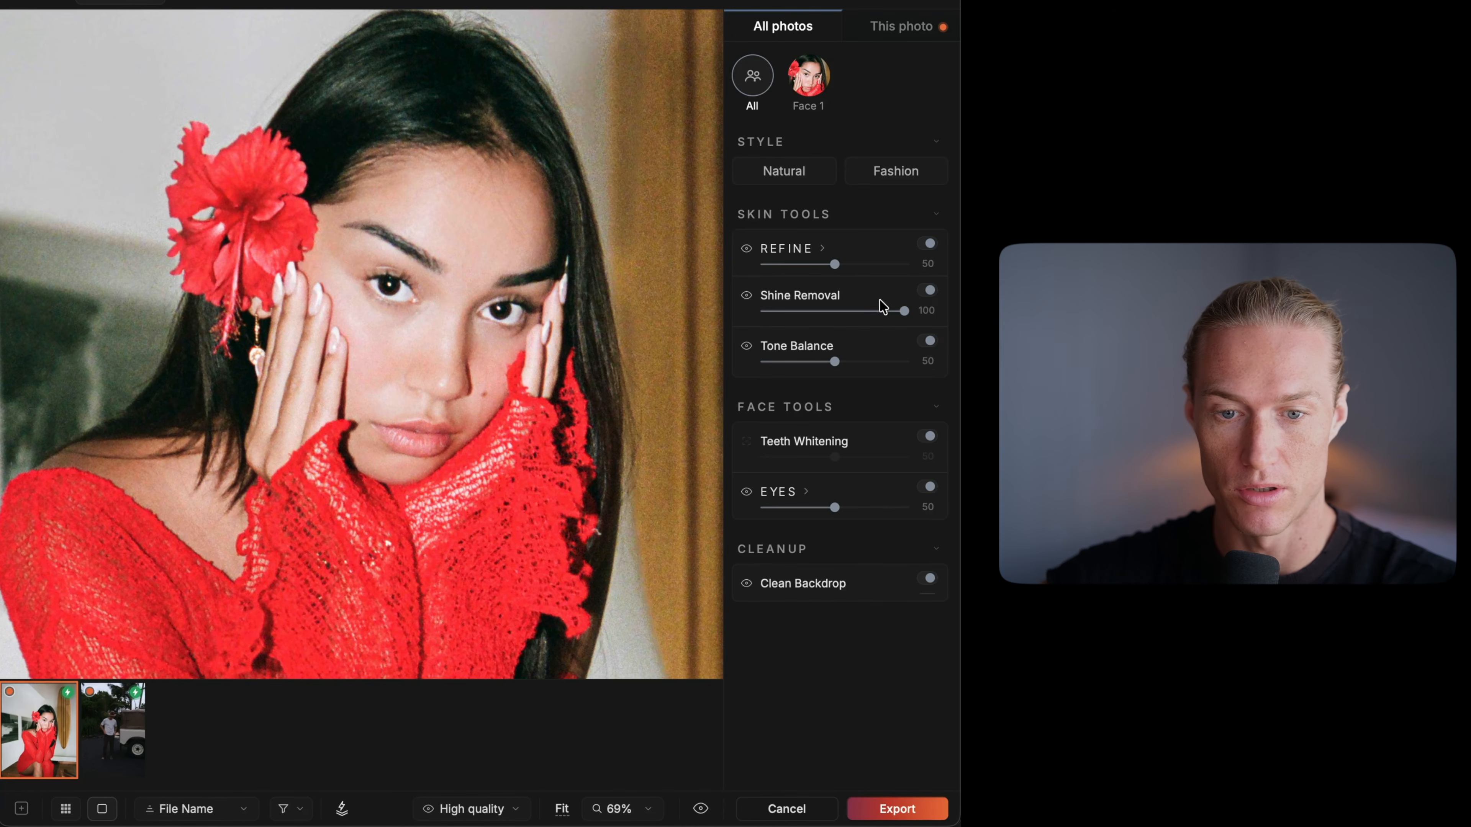
pyautogui.moveTo(905, 312); pyautogui.dragTo(958, 316)
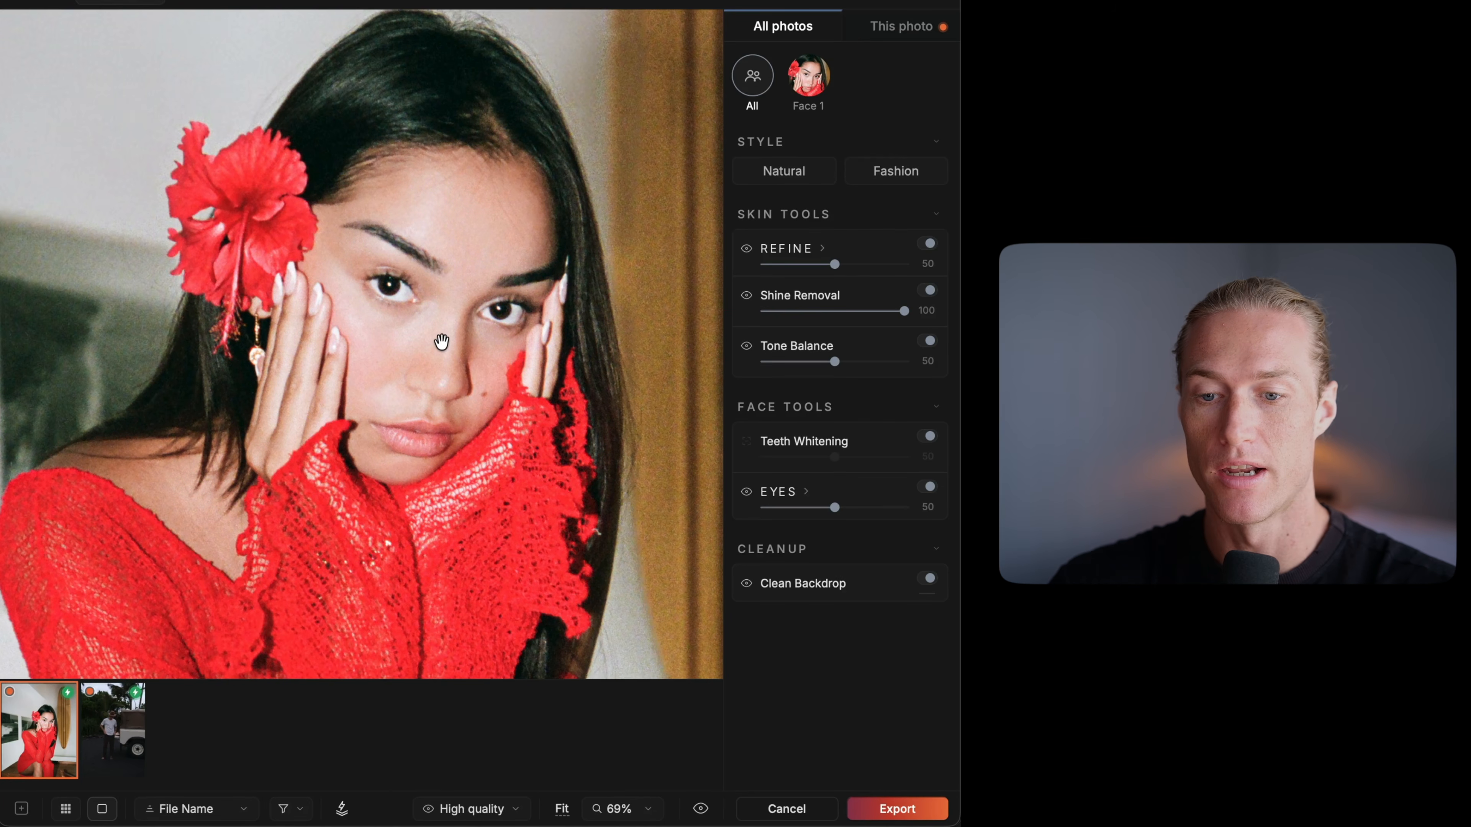
pyautogui.scroll(-3, 689, 336)
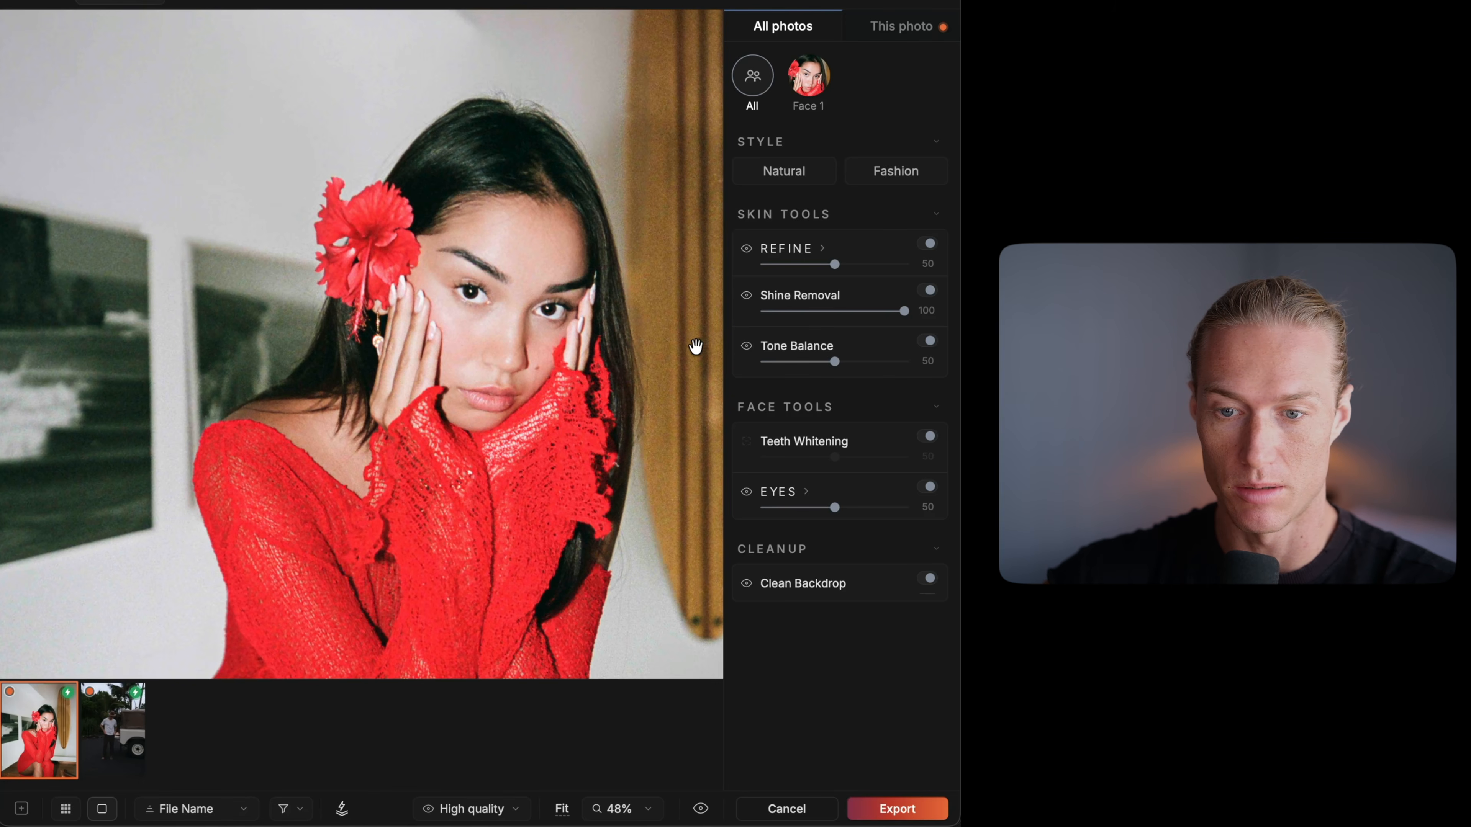
pyautogui.scroll(-3, 556, 322)
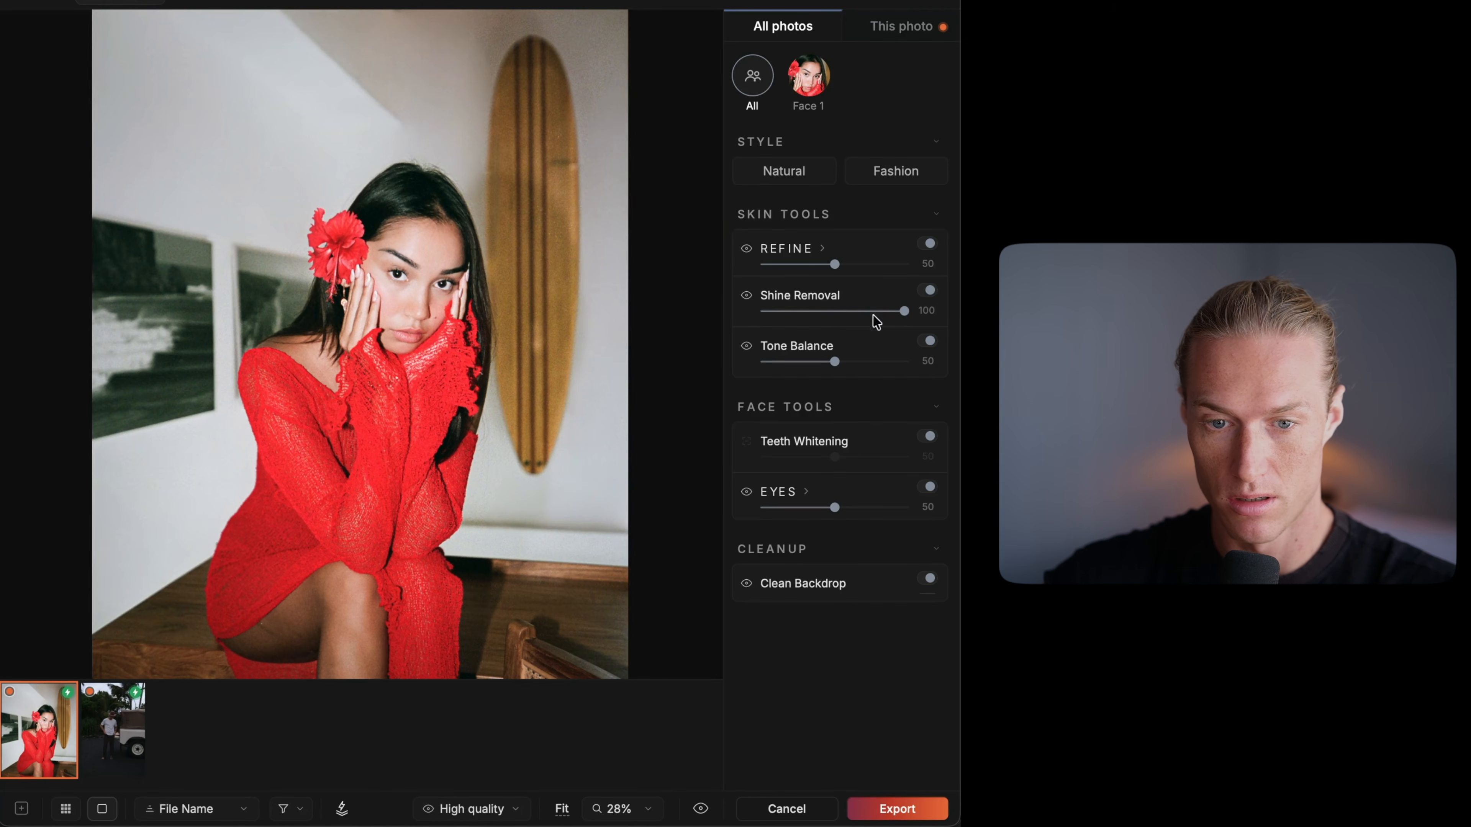
pyautogui.moveTo(903, 313); pyautogui.dragTo(595, 329)
pyautogui.moveTo(595, 329); pyautogui.dragTo(905, 311)
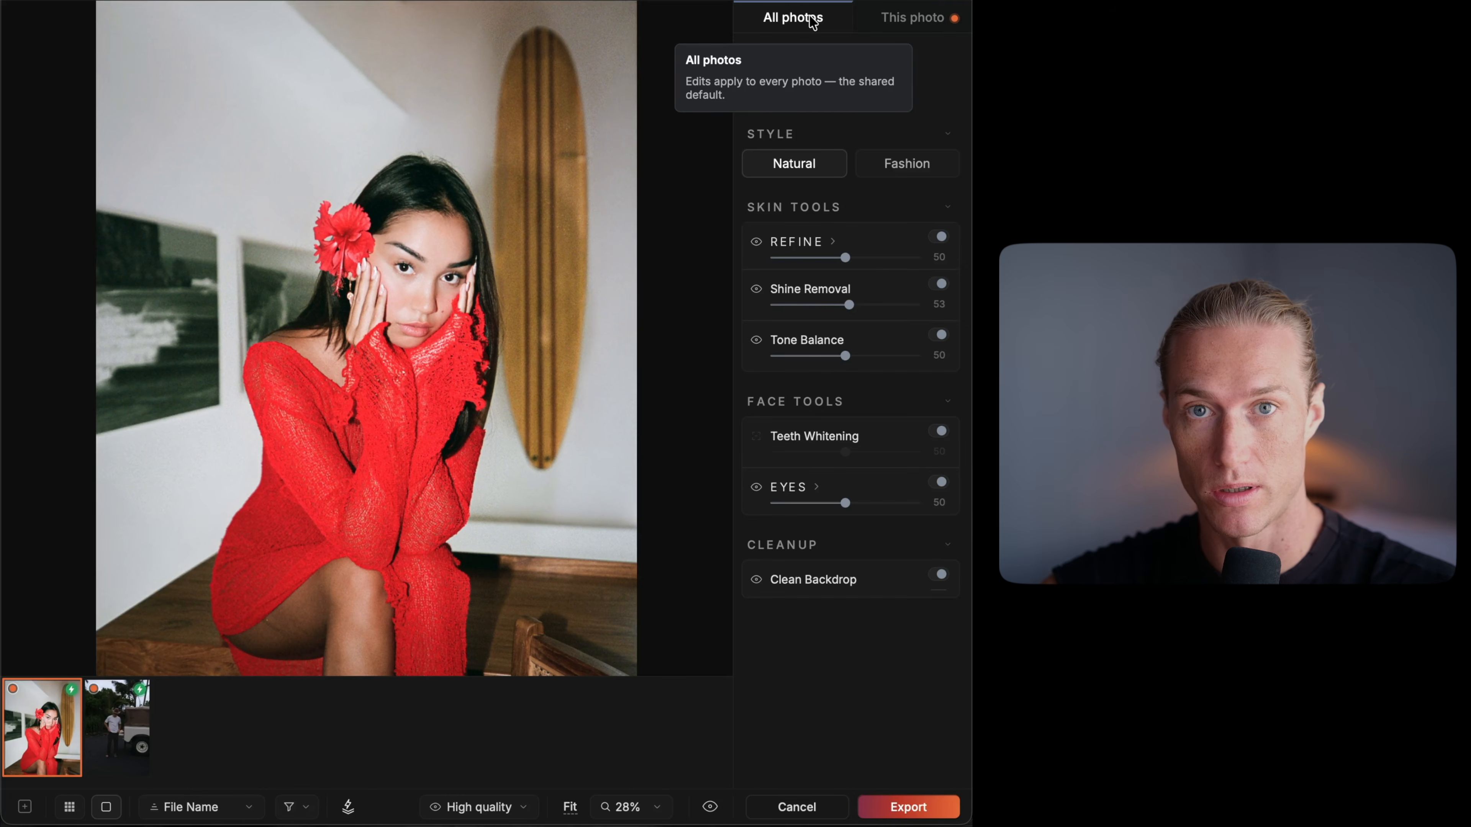
# Step: Set Refine to 51 and Shine Removal to 100 for the woman's photo only, and check the truck photo's settings
pyautogui.click(914, 18)
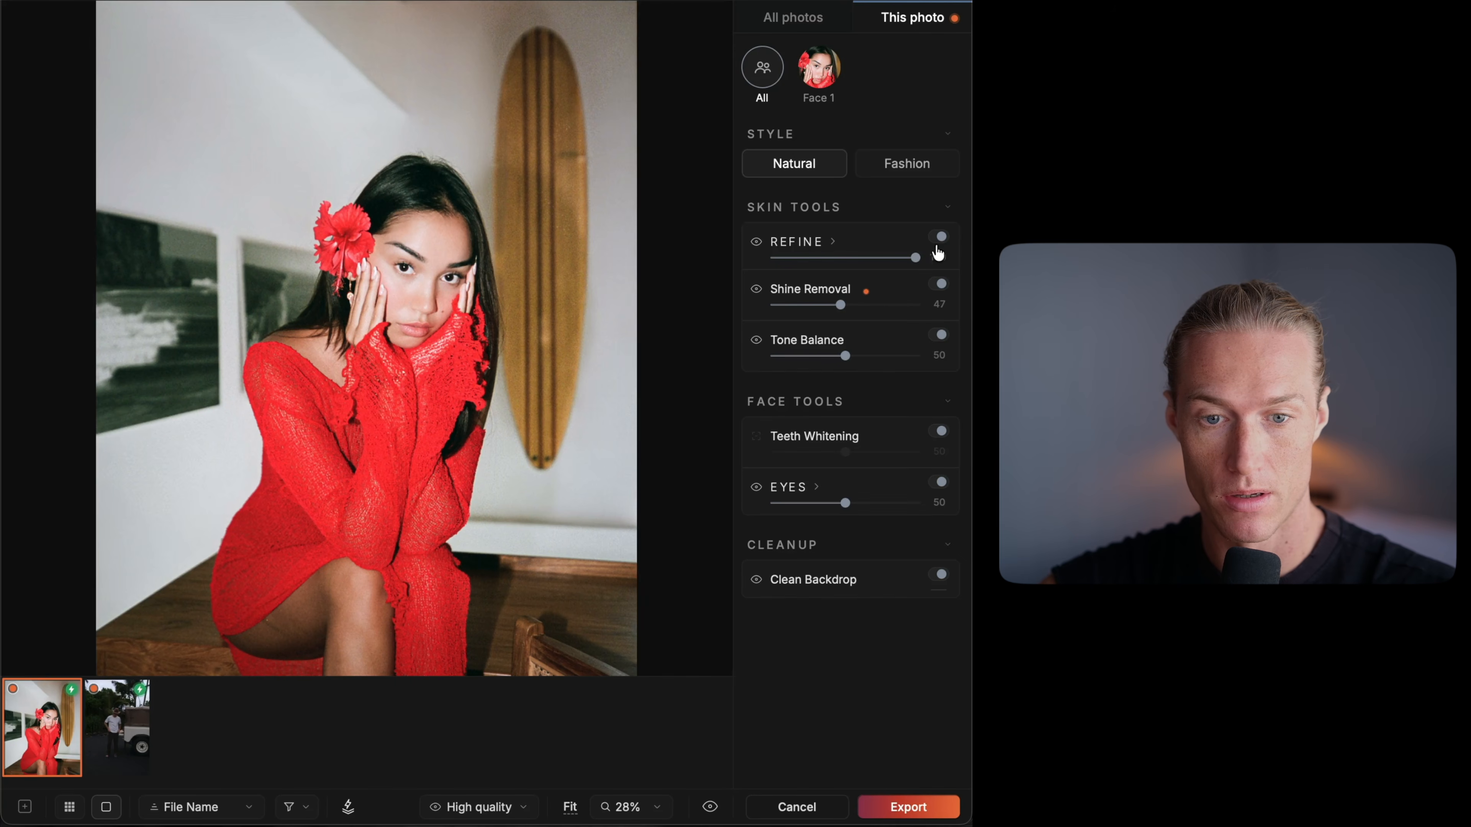
pyautogui.moveTo(916, 258); pyautogui.dragTo(915, 305)
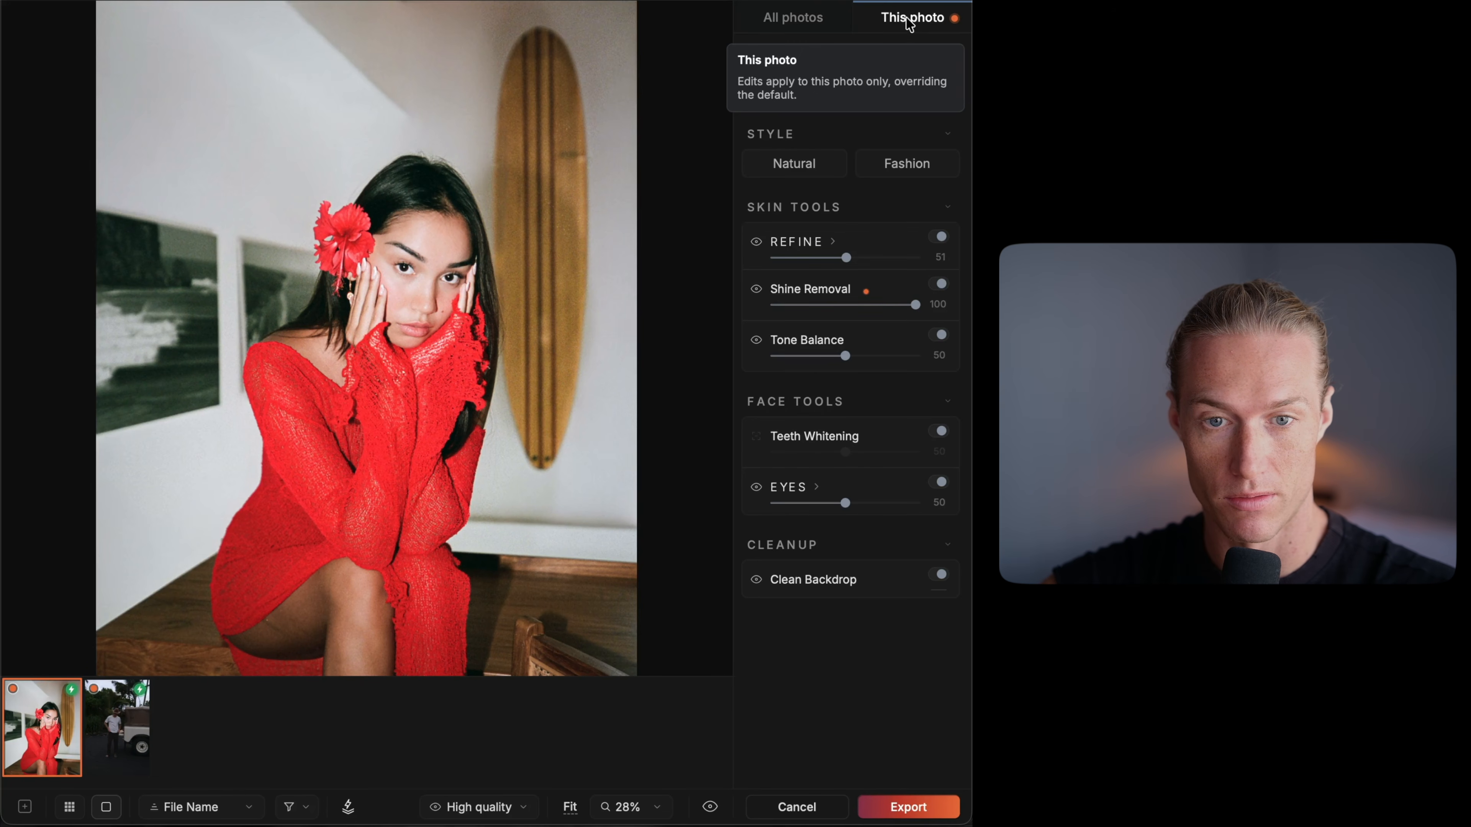
pyautogui.click(121, 711)
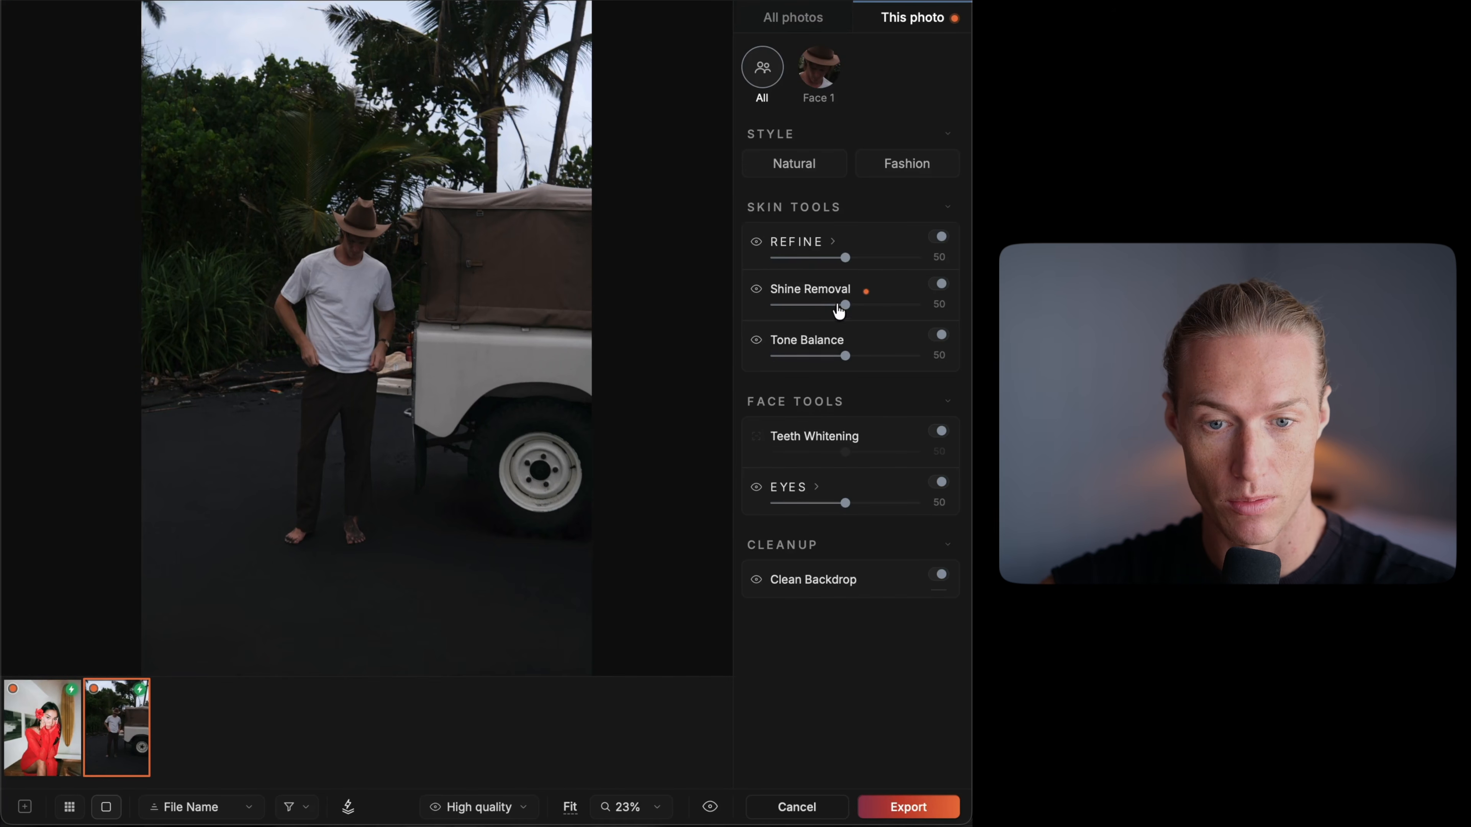
# Step: Disable Clean Backdrop for the woman's photo only, compare the truck photo's settings, and set the woman's Refine to 49
pyautogui.click(56, 736)
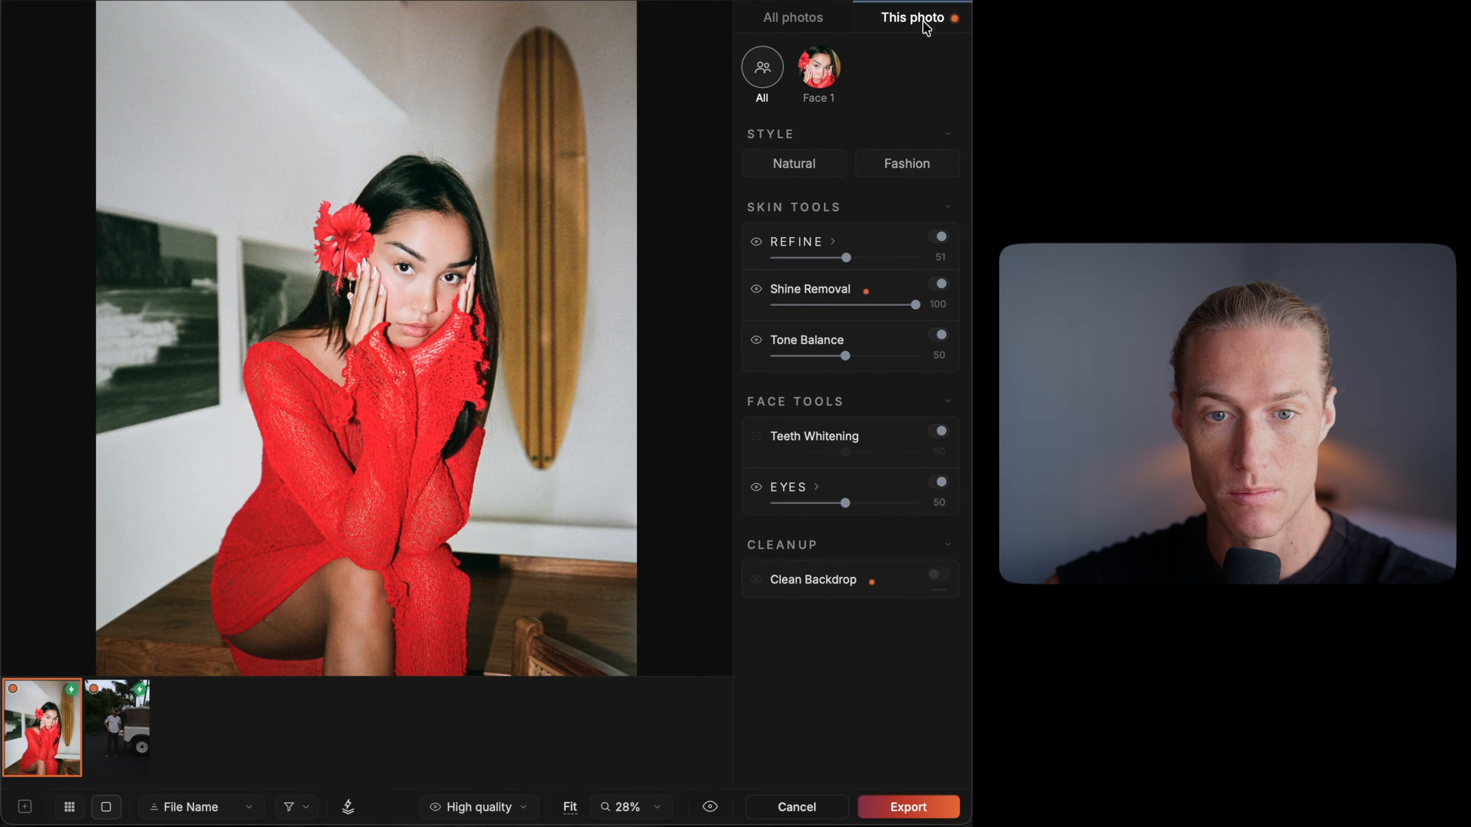
pyautogui.click(149, 728)
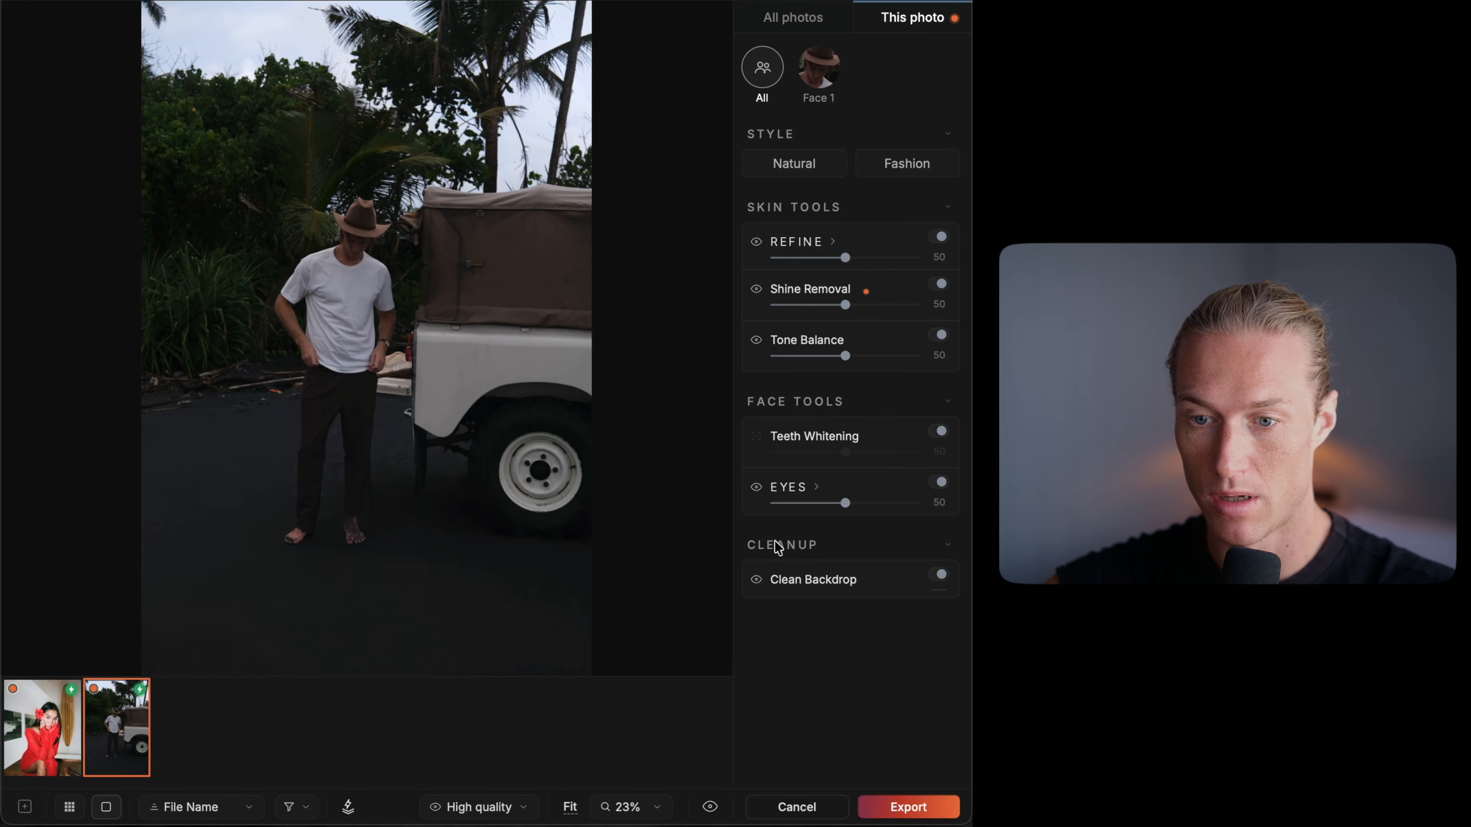
pyautogui.click(40, 776)
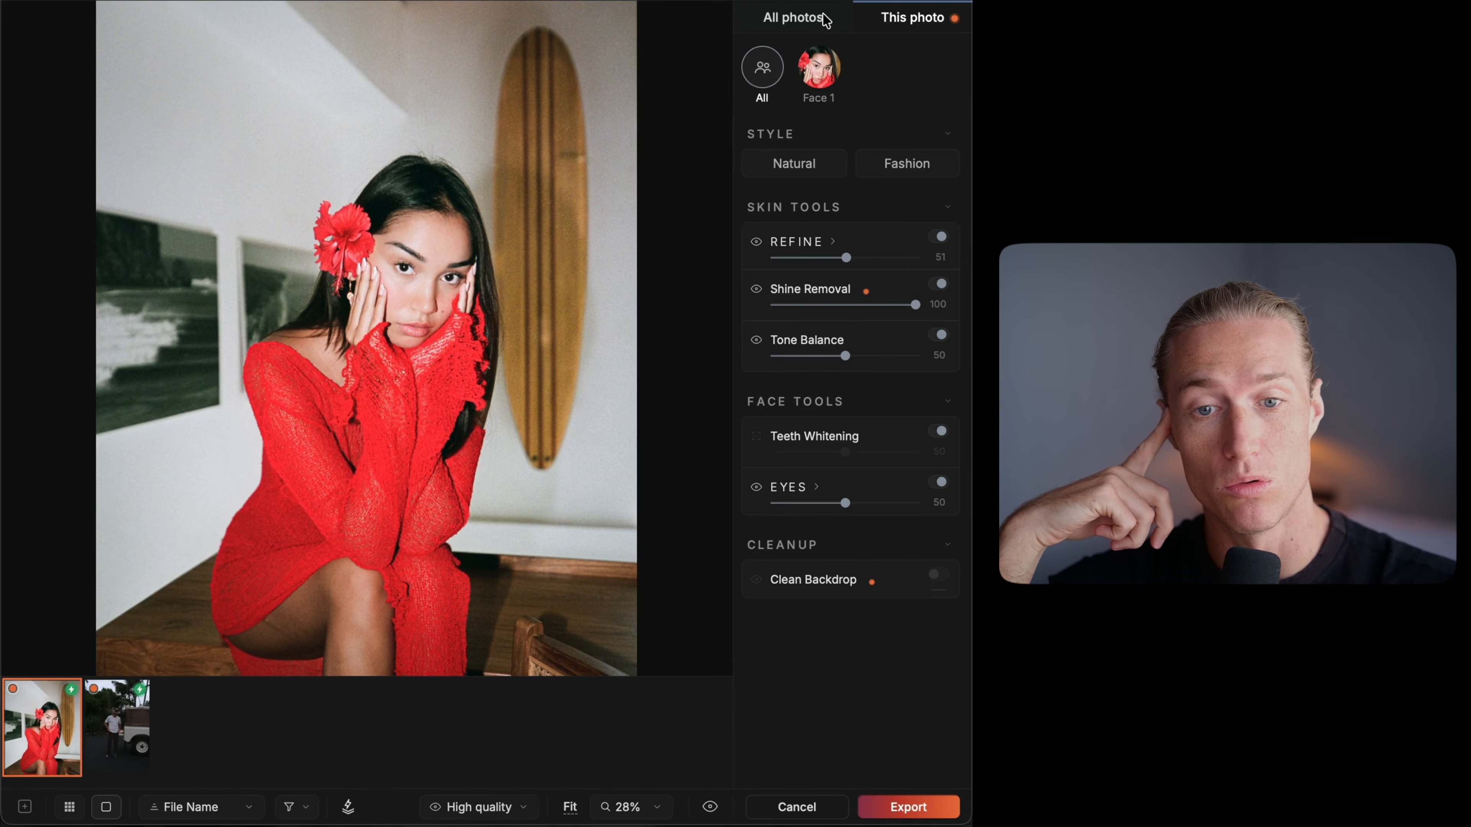
pyautogui.moveTo(845, 258)
pyautogui.mouseDown()
pyautogui.moveTo(745, 258)
pyautogui.moveTo(974, 269)
pyautogui.moveTo(846, 267)
pyautogui.mouseUp()
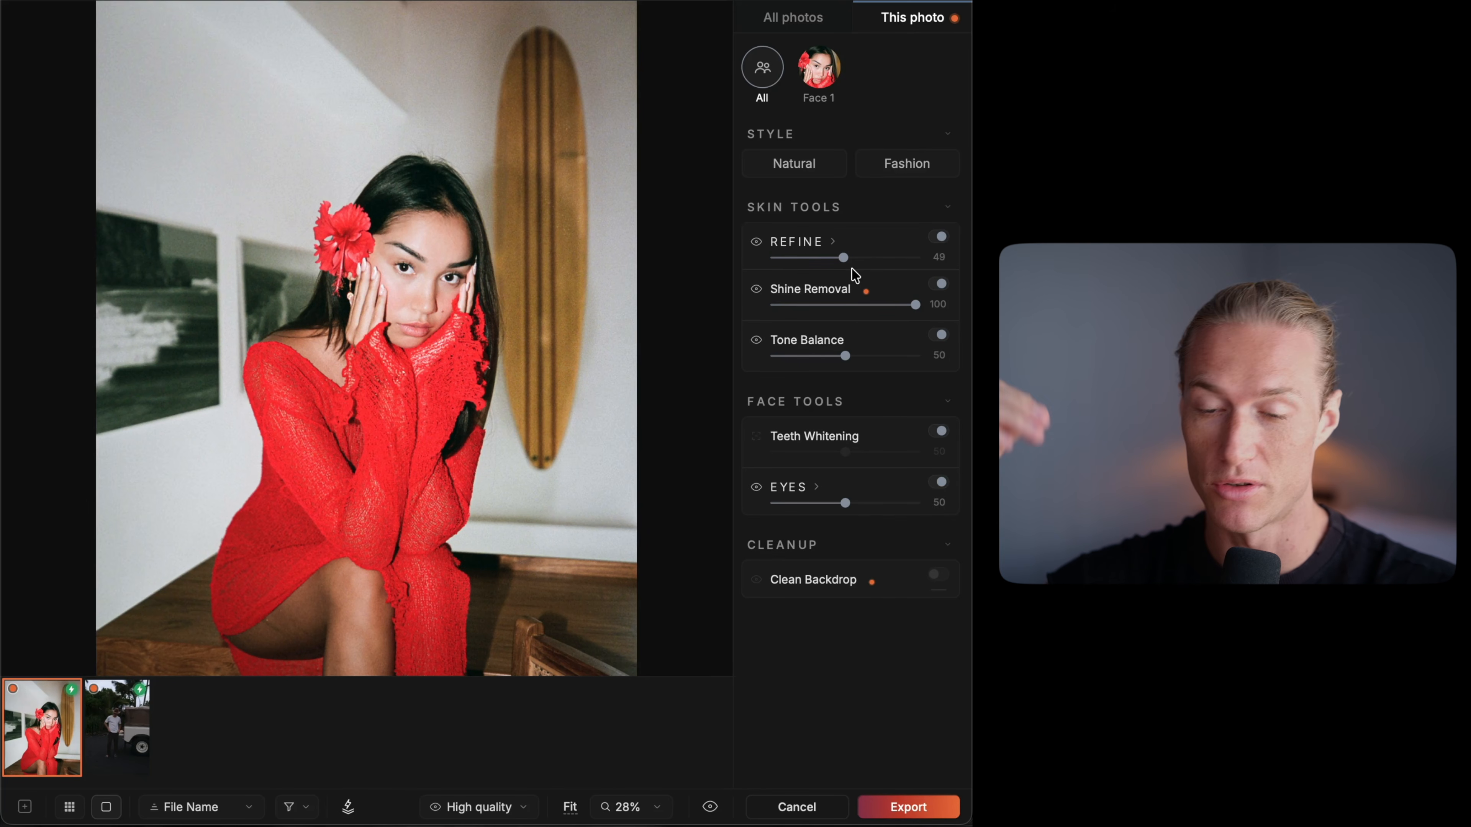
# Step: Switch between the settings for all faces and for Face 1 only to see which tools apply to a single face
pyautogui.click(815, 70)
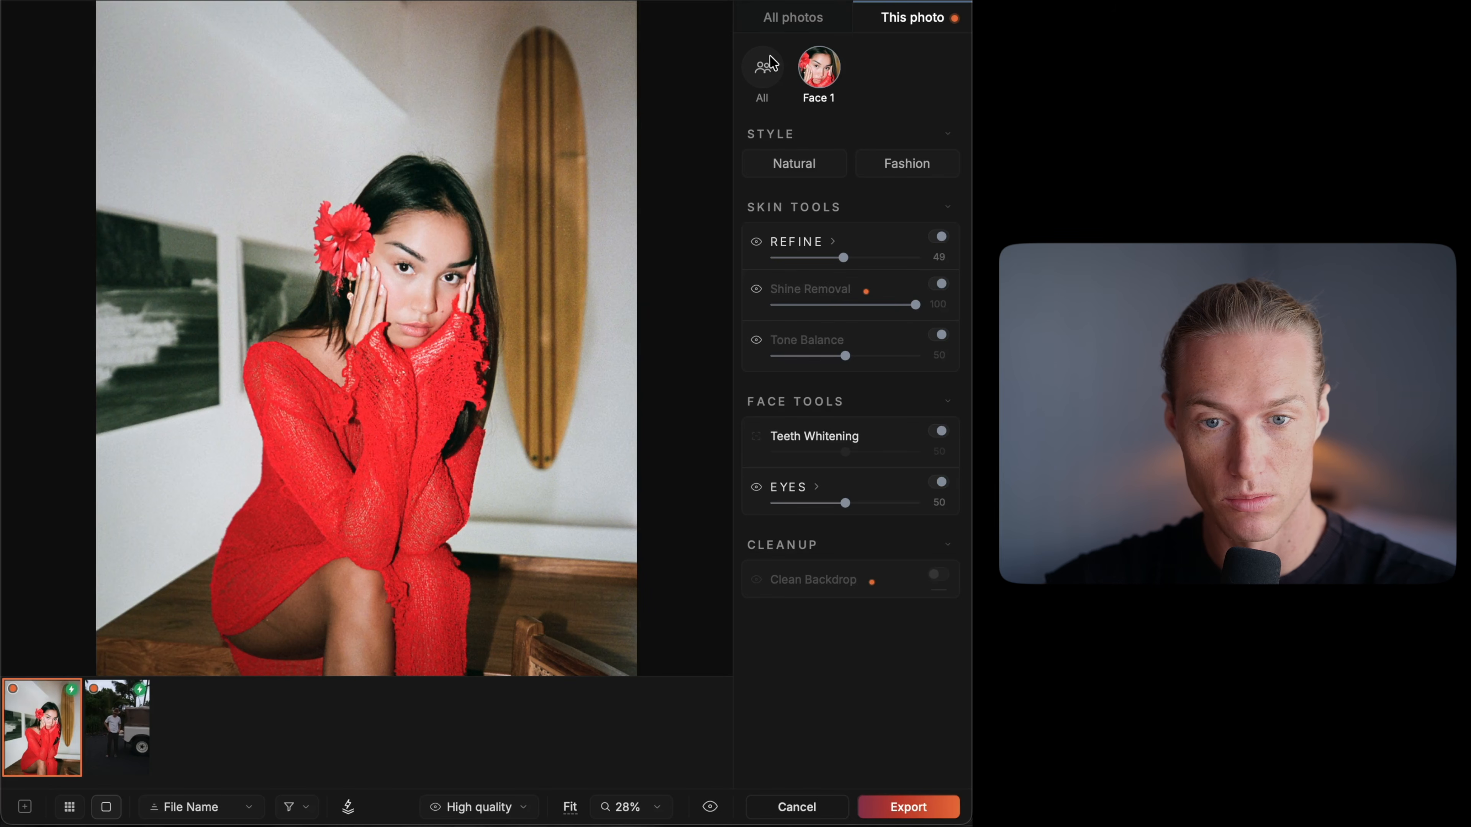
pyautogui.click(761, 70)
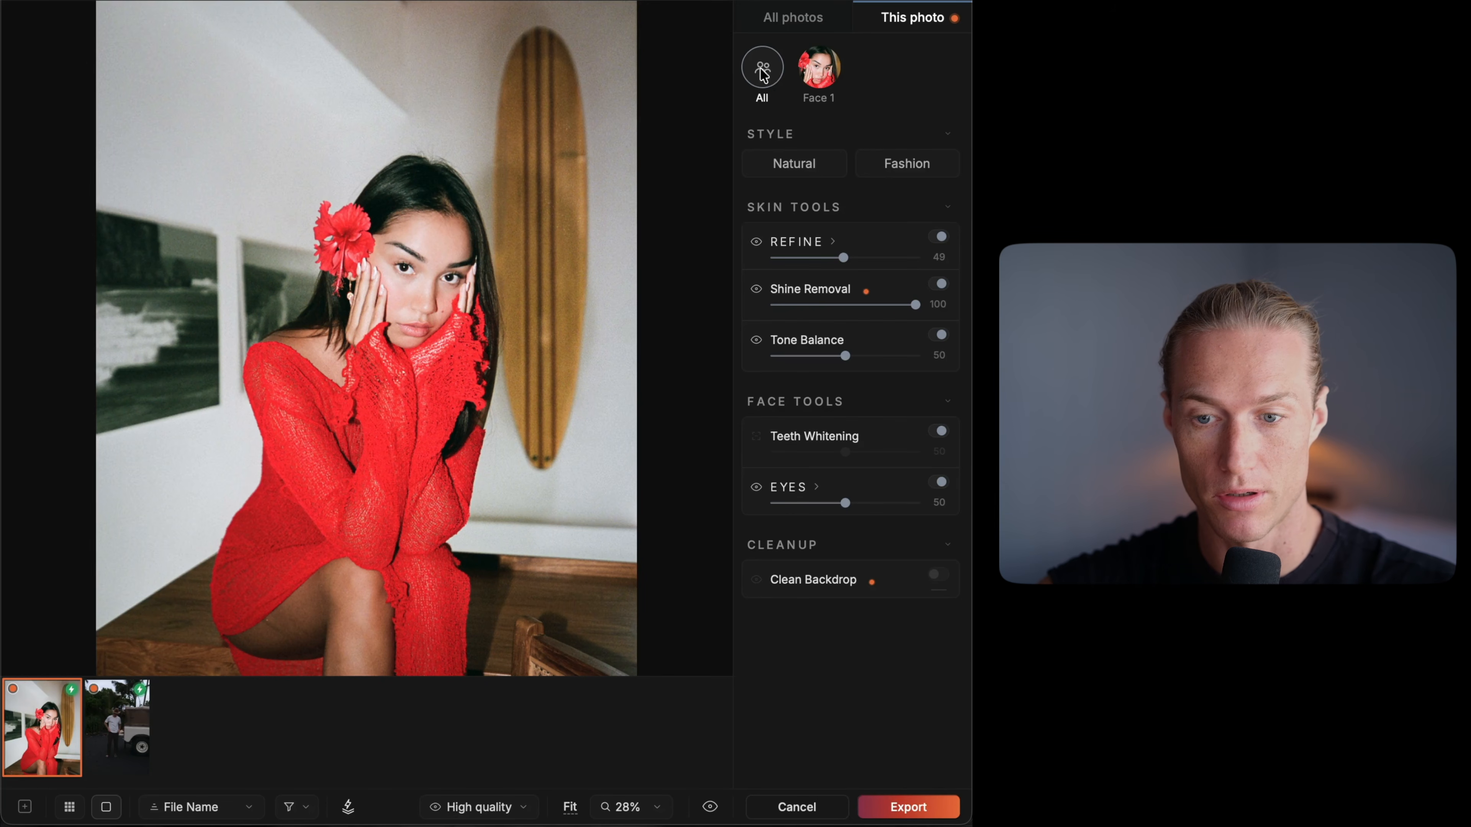
pyautogui.click(817, 71)
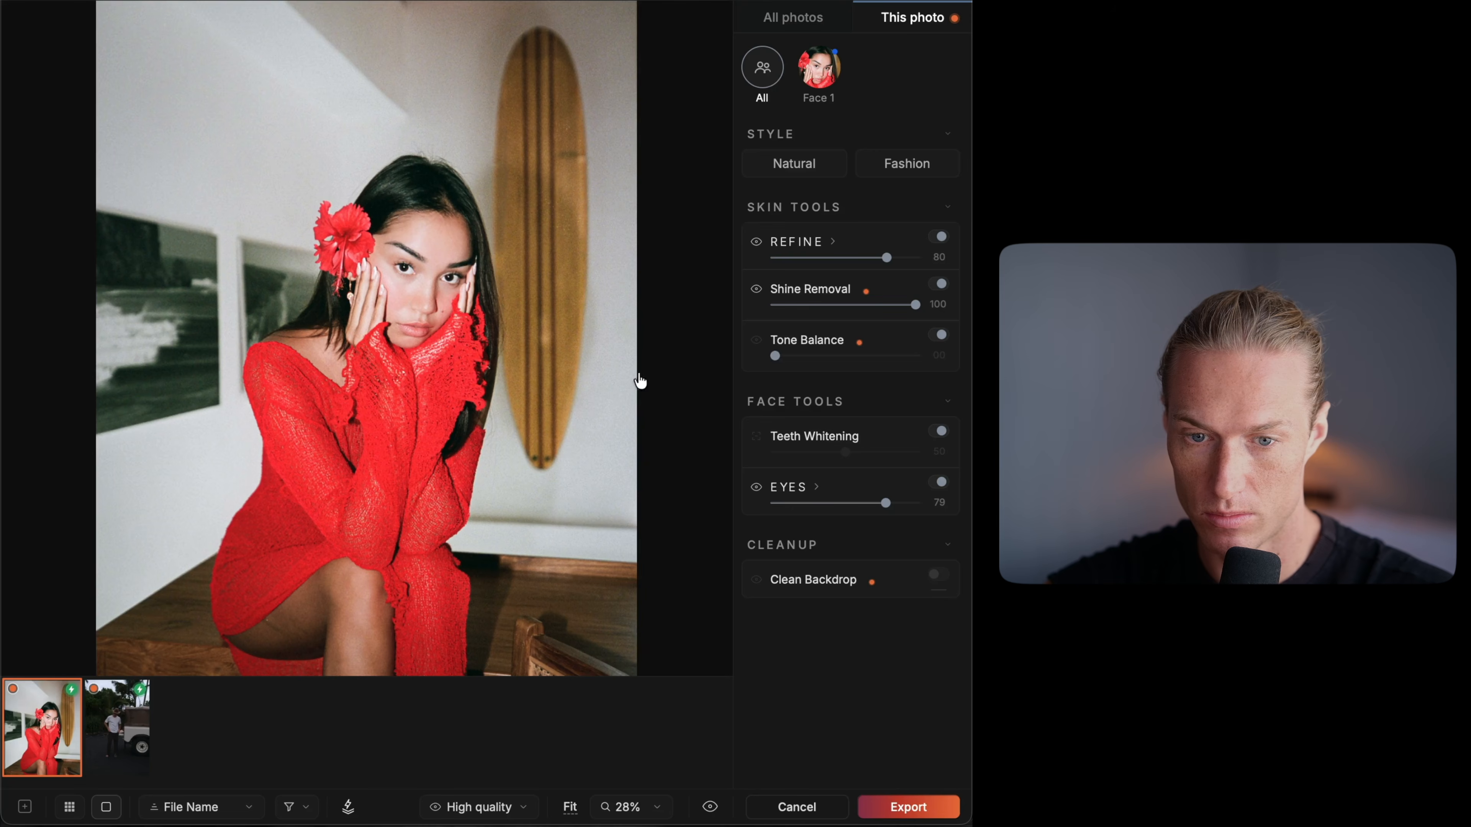
# Step: Set Tone Balance to 20 for the woman's photo and compare the retouched result with the original
pyautogui.moveTo(775, 356); pyautogui.dragTo(820, 366)
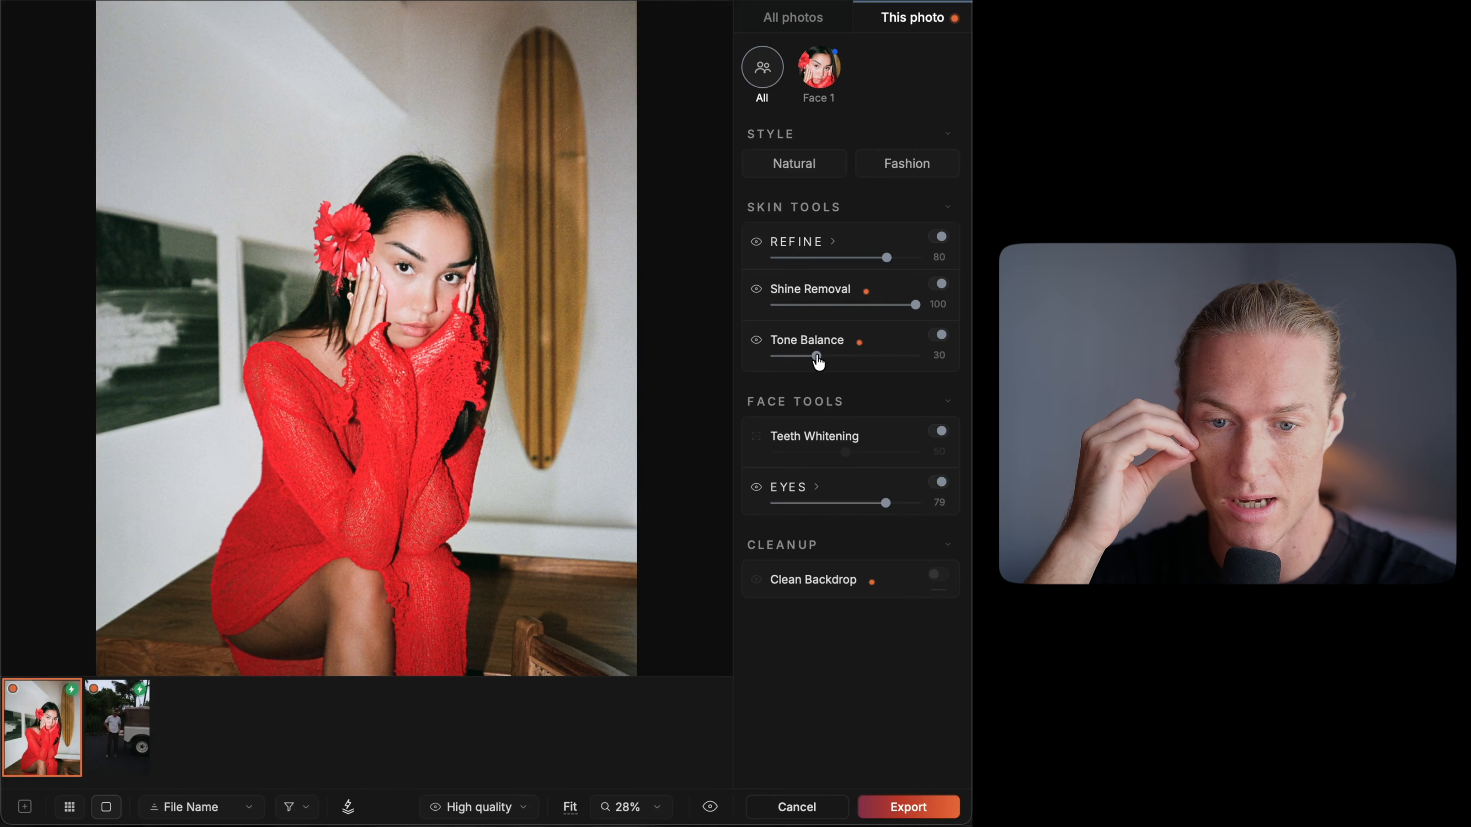
pyautogui.moveTo(817, 356); pyautogui.dragTo(624, 370)
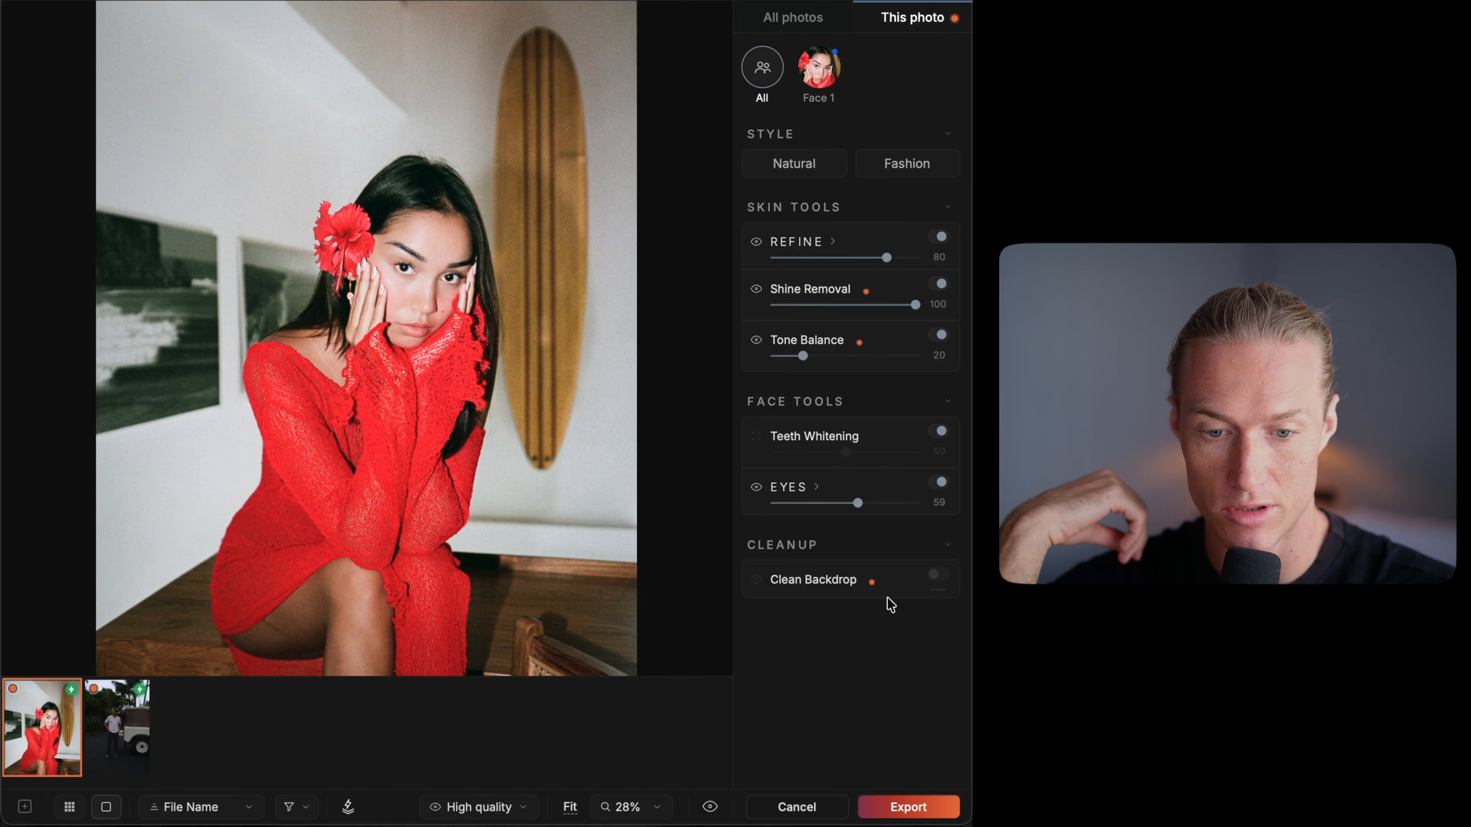
pyautogui.click(712, 807)
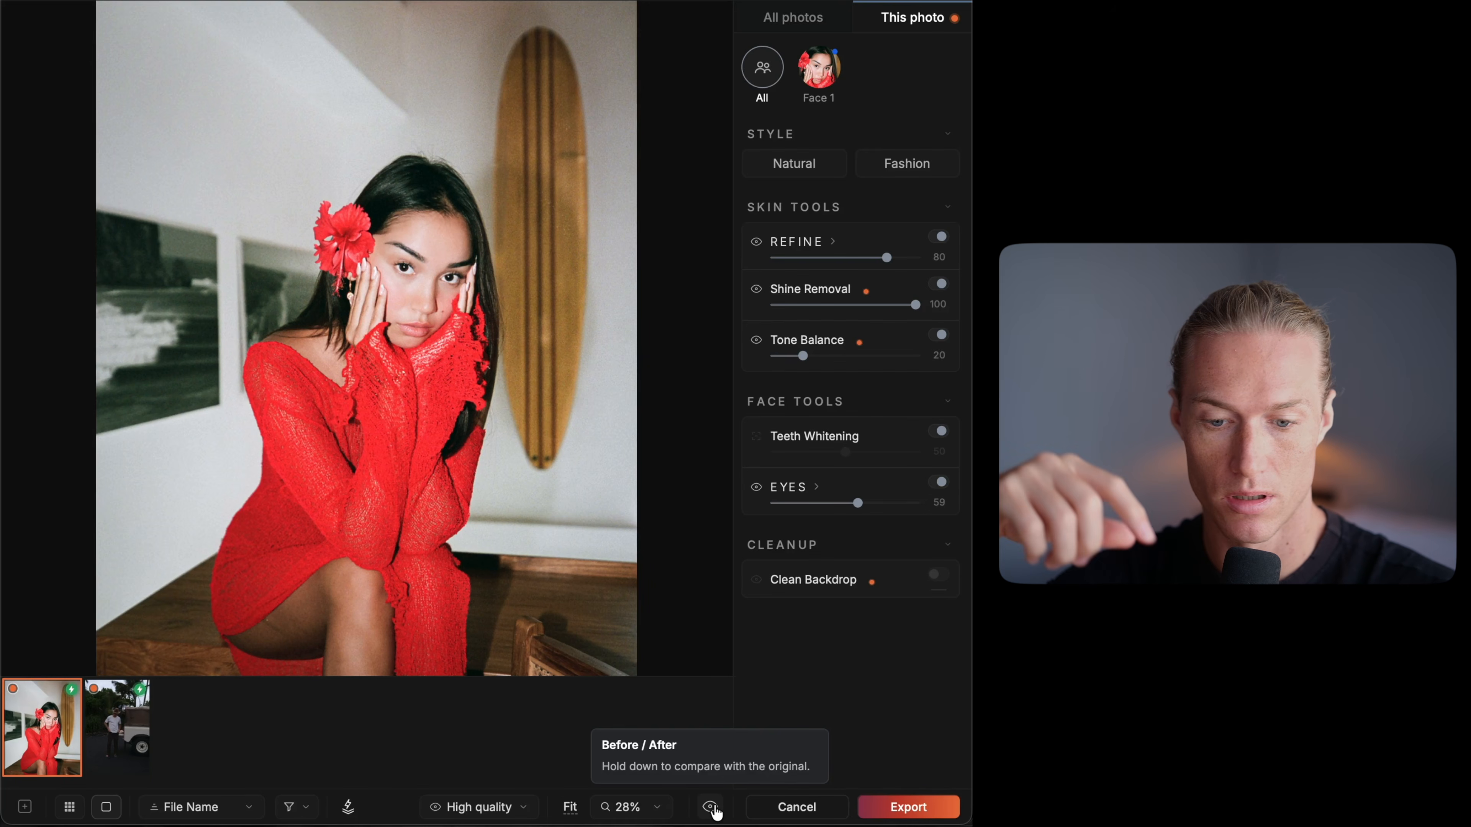
pyautogui.moveTo(495, 813)
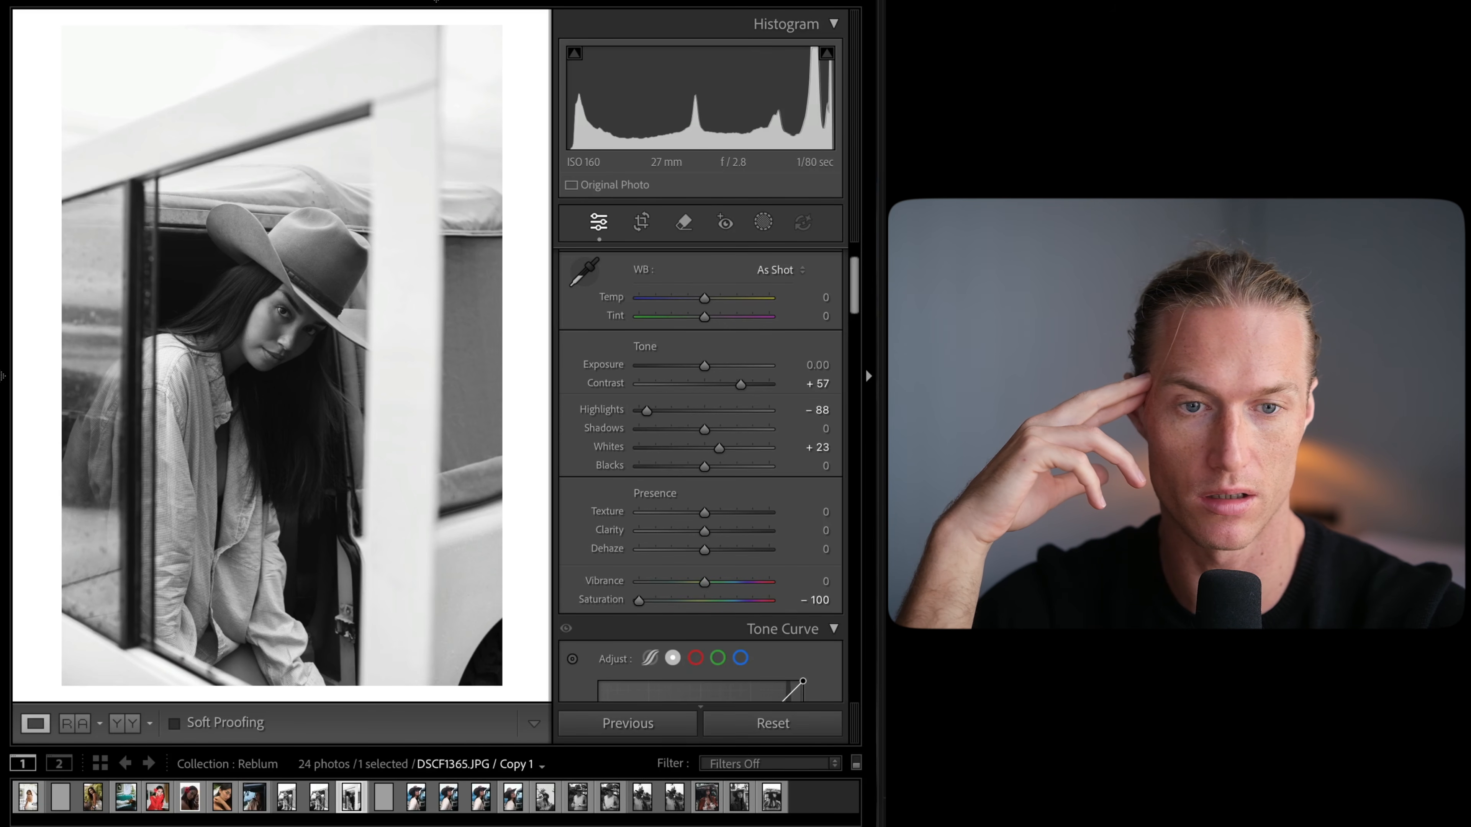
# Step: Load the desktop photo DSCF1677.jpg into Reblum and close it again without exporting
pyautogui.press('super+Tab')
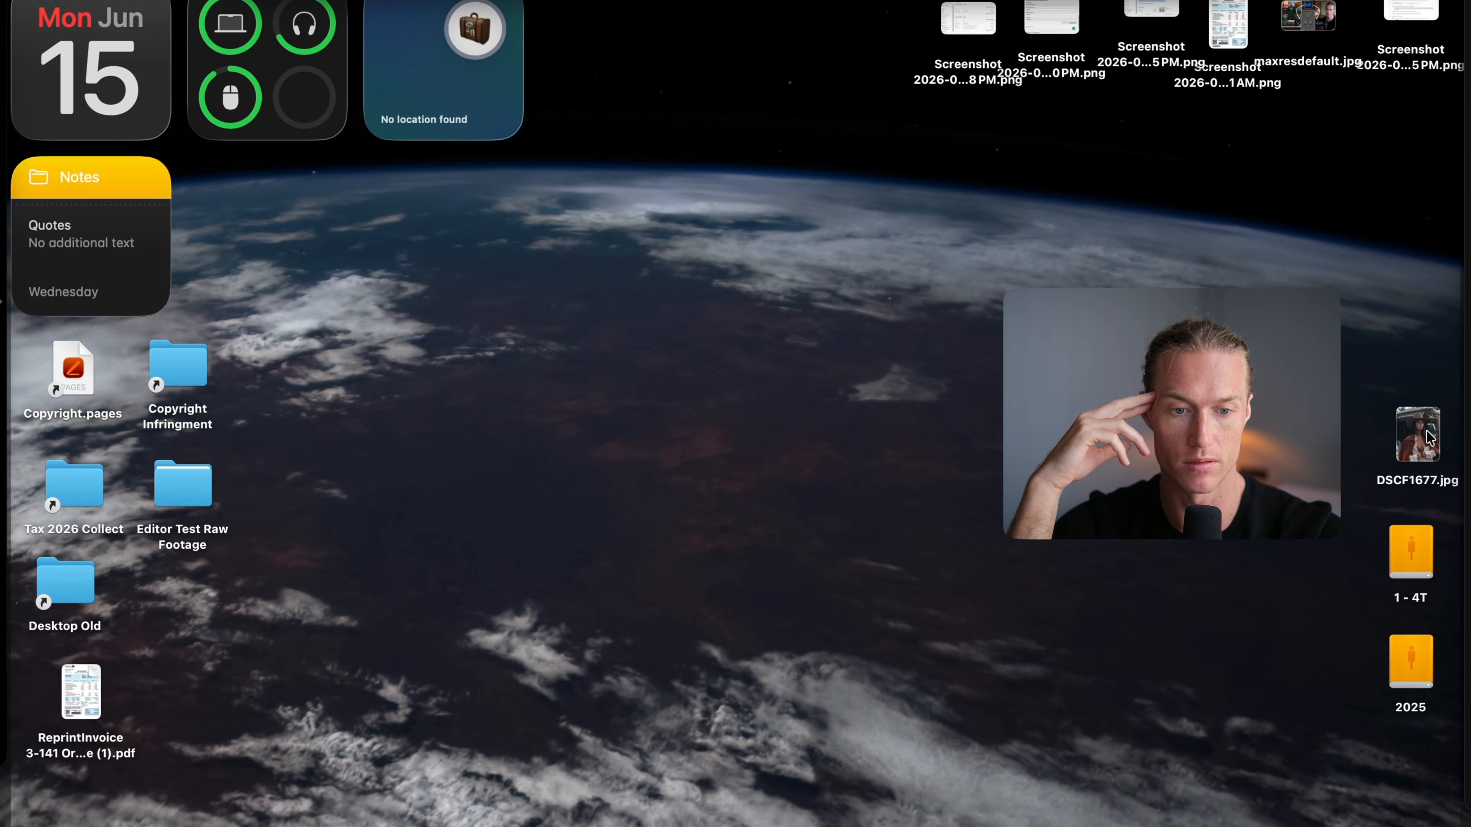
pyautogui.press('F11')
pyautogui.moveTo(1430, 437); pyautogui.dragTo(674, 339)
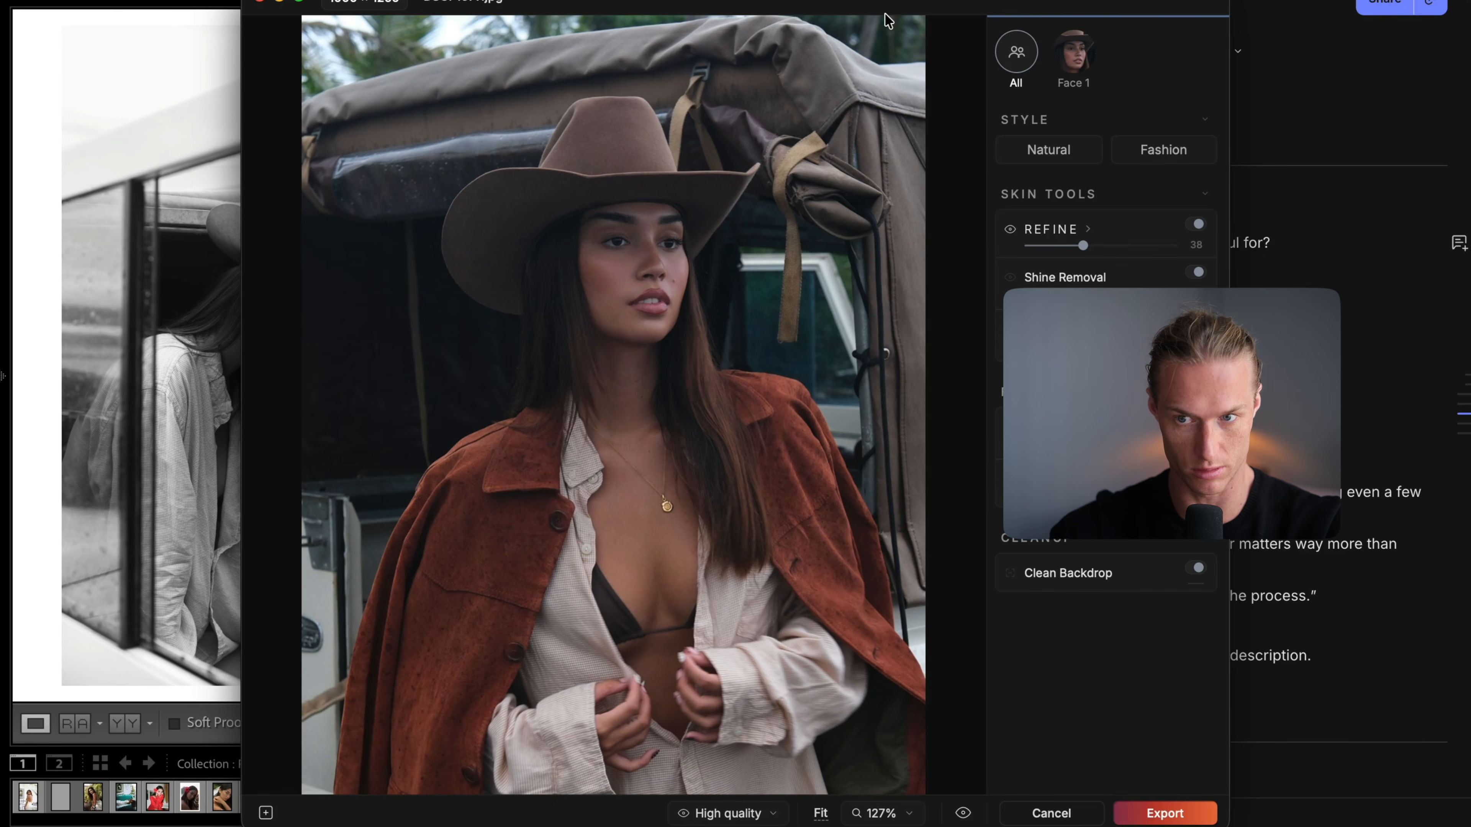
pyautogui.click(1087, 817)
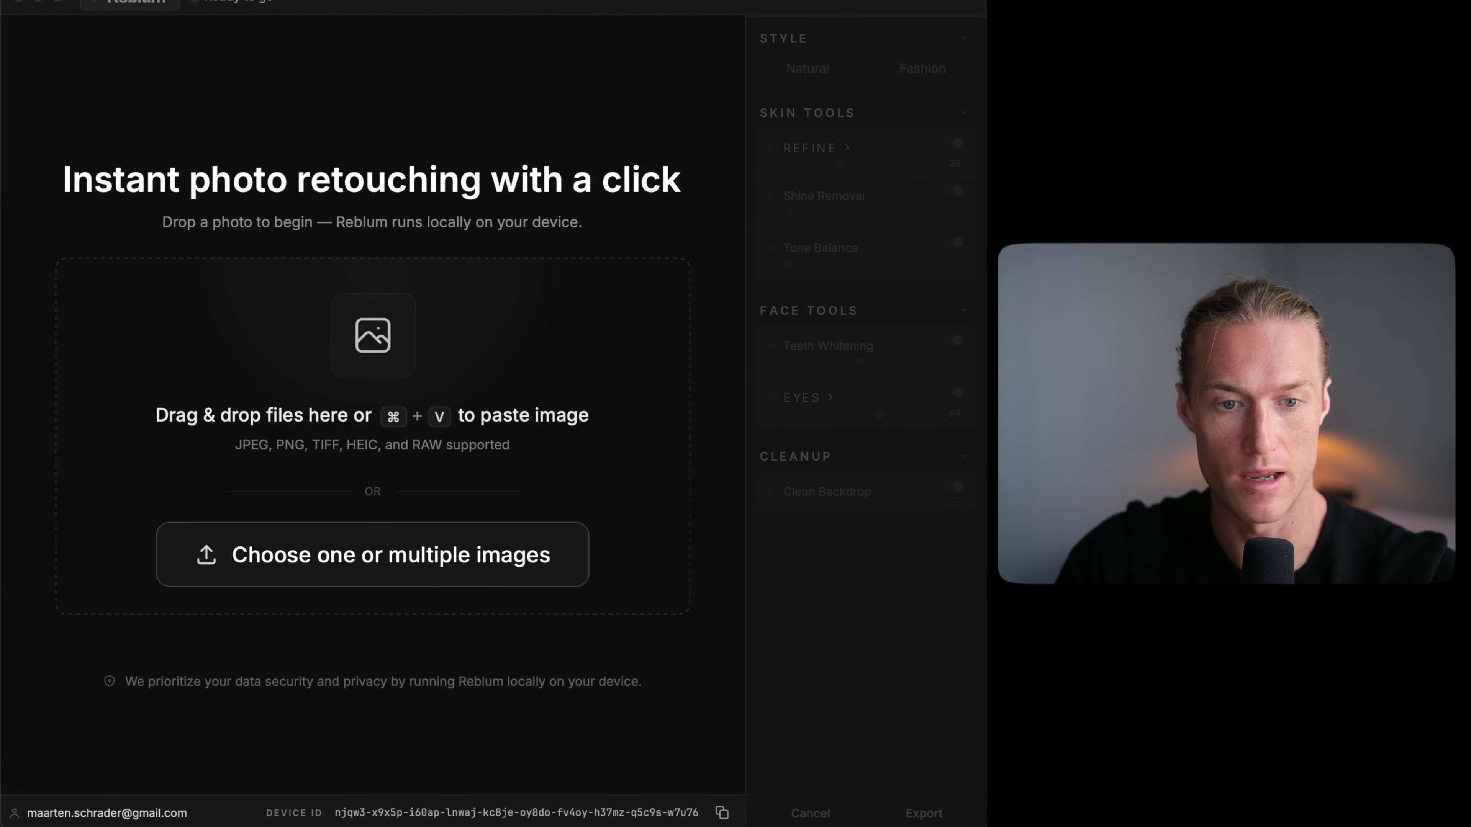
# Step: Load DSCF1347-Edit.jpg, DSCF1365.jpg and DSCF1677.jpg together as a batch and view each photo, returning to the first
pyautogui.moveTo(979, 464); pyautogui.dragTo(421, 387)
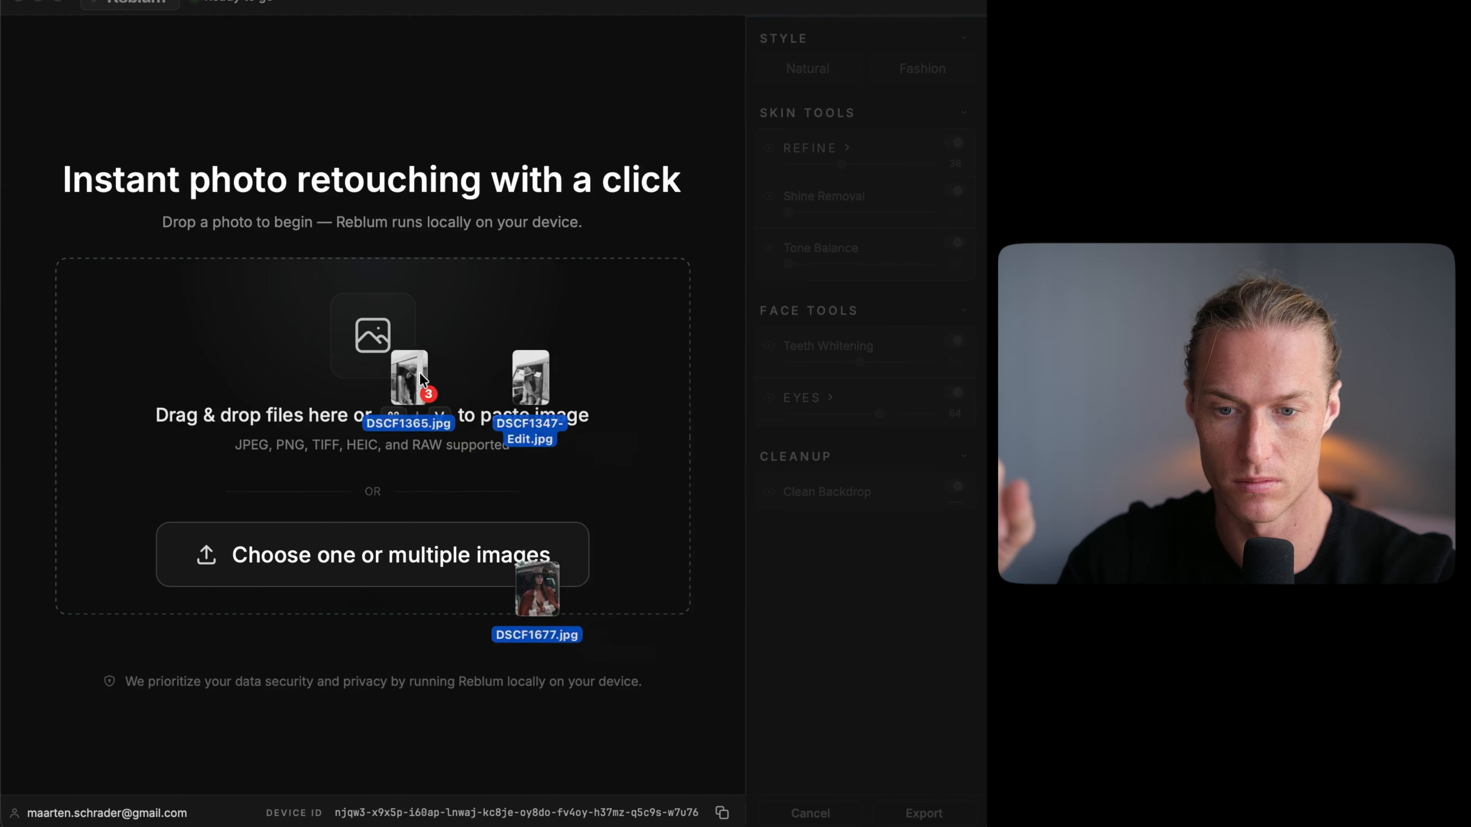
pyautogui.moveTo(422, 387); pyautogui.dragTo(418, 382)
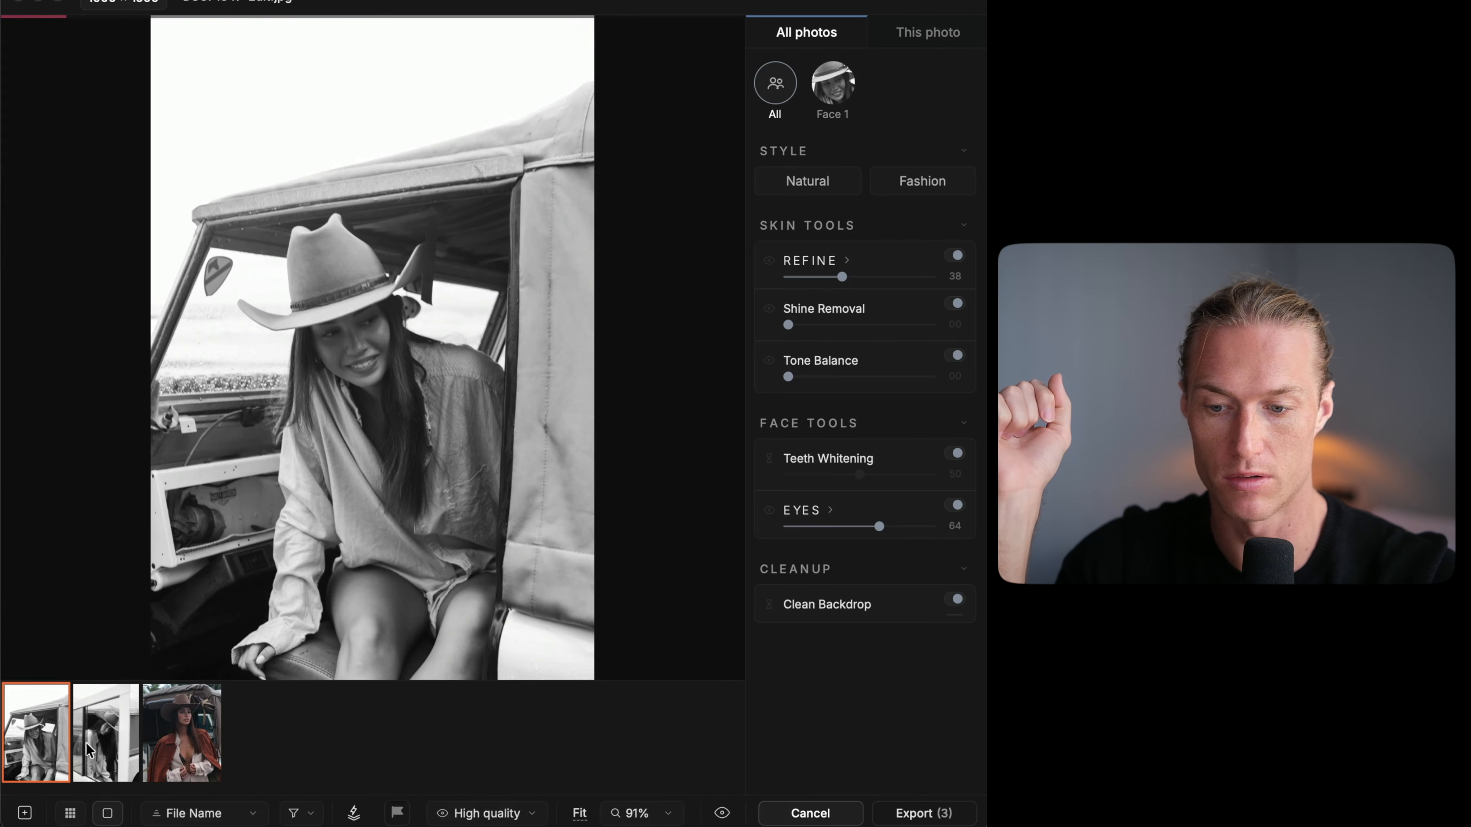
pyautogui.click(113, 724)
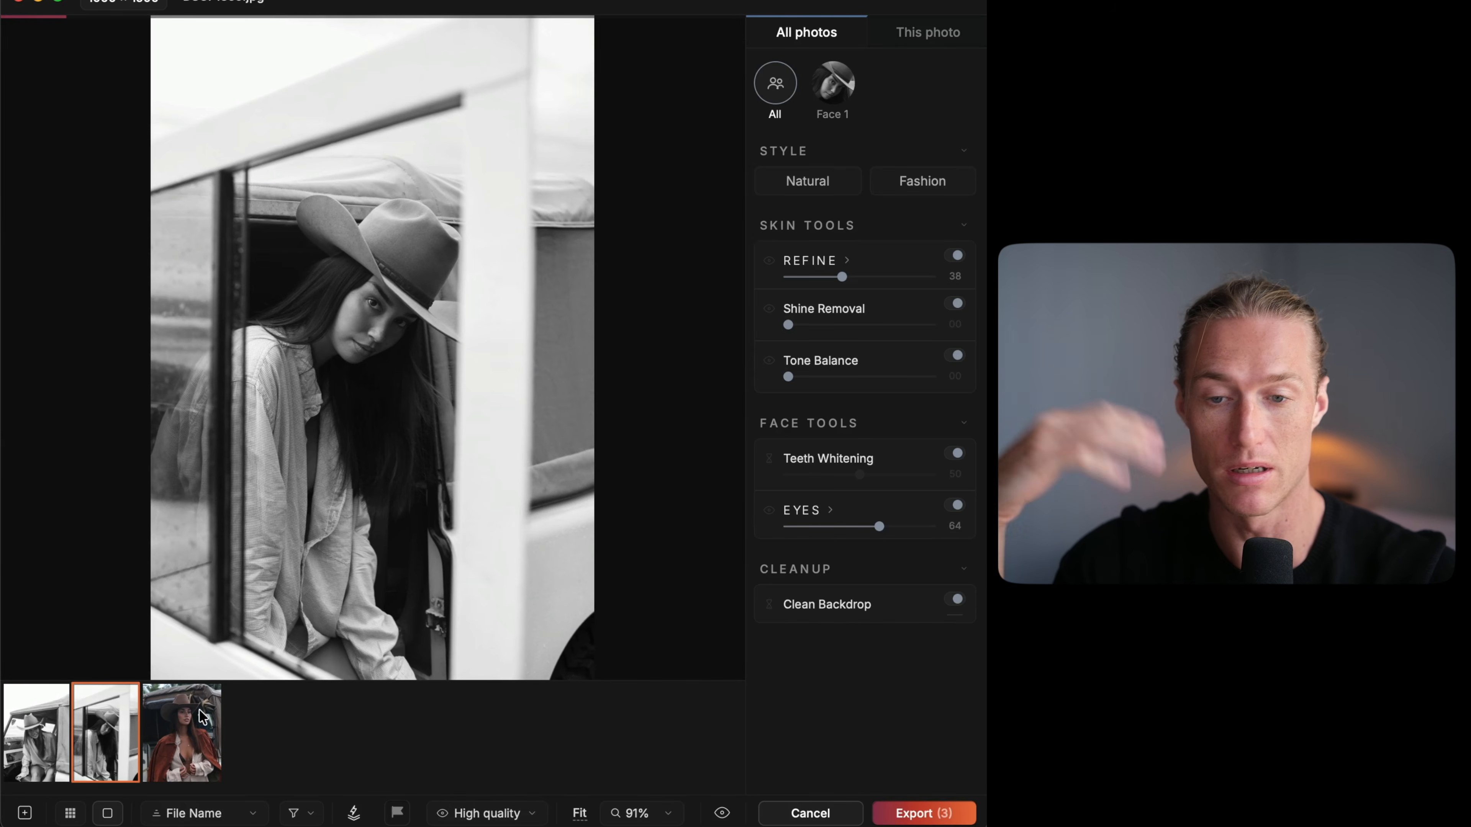
pyautogui.click(172, 714)
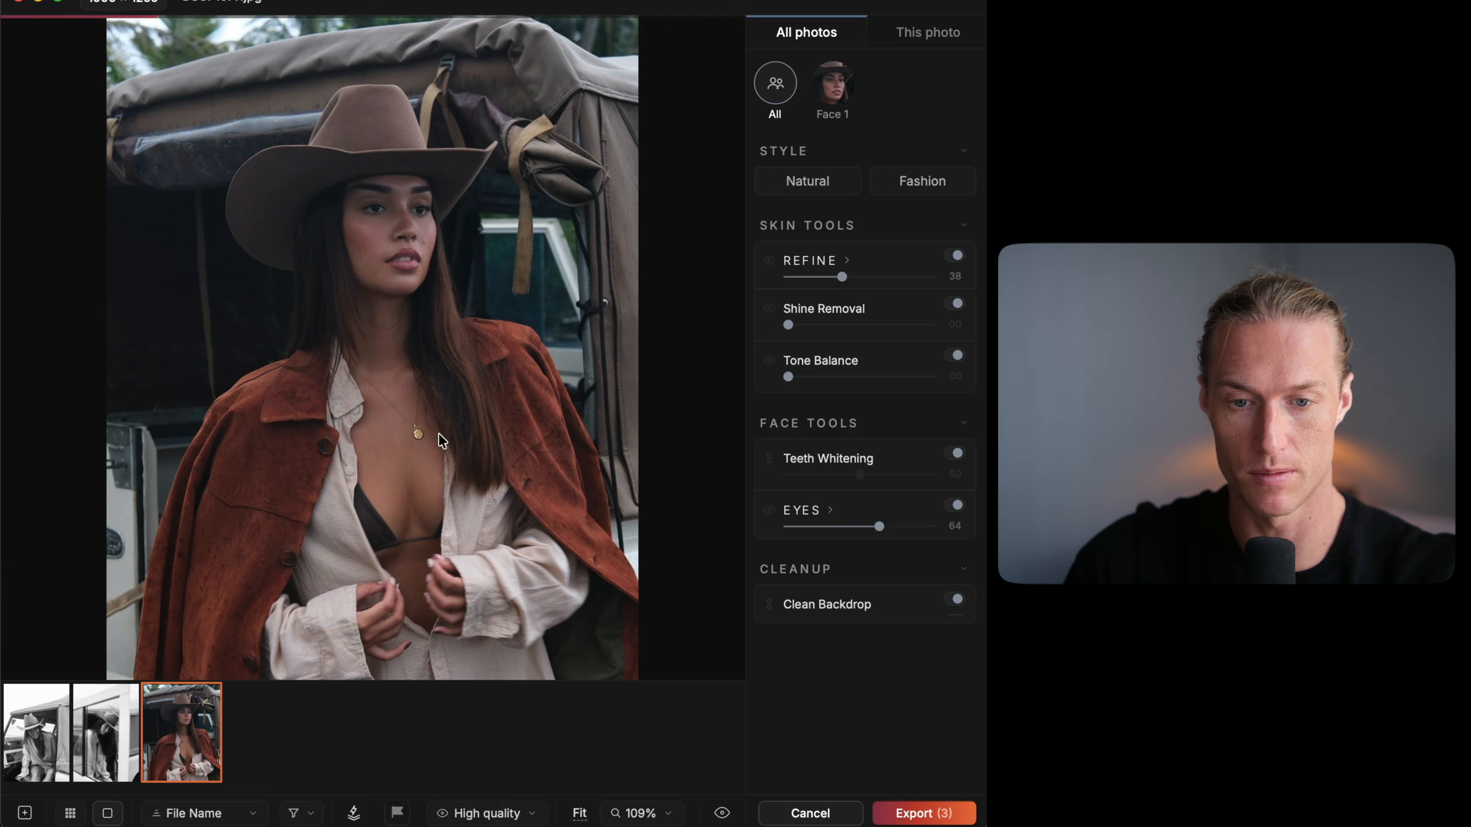
pyautogui.click(56, 744)
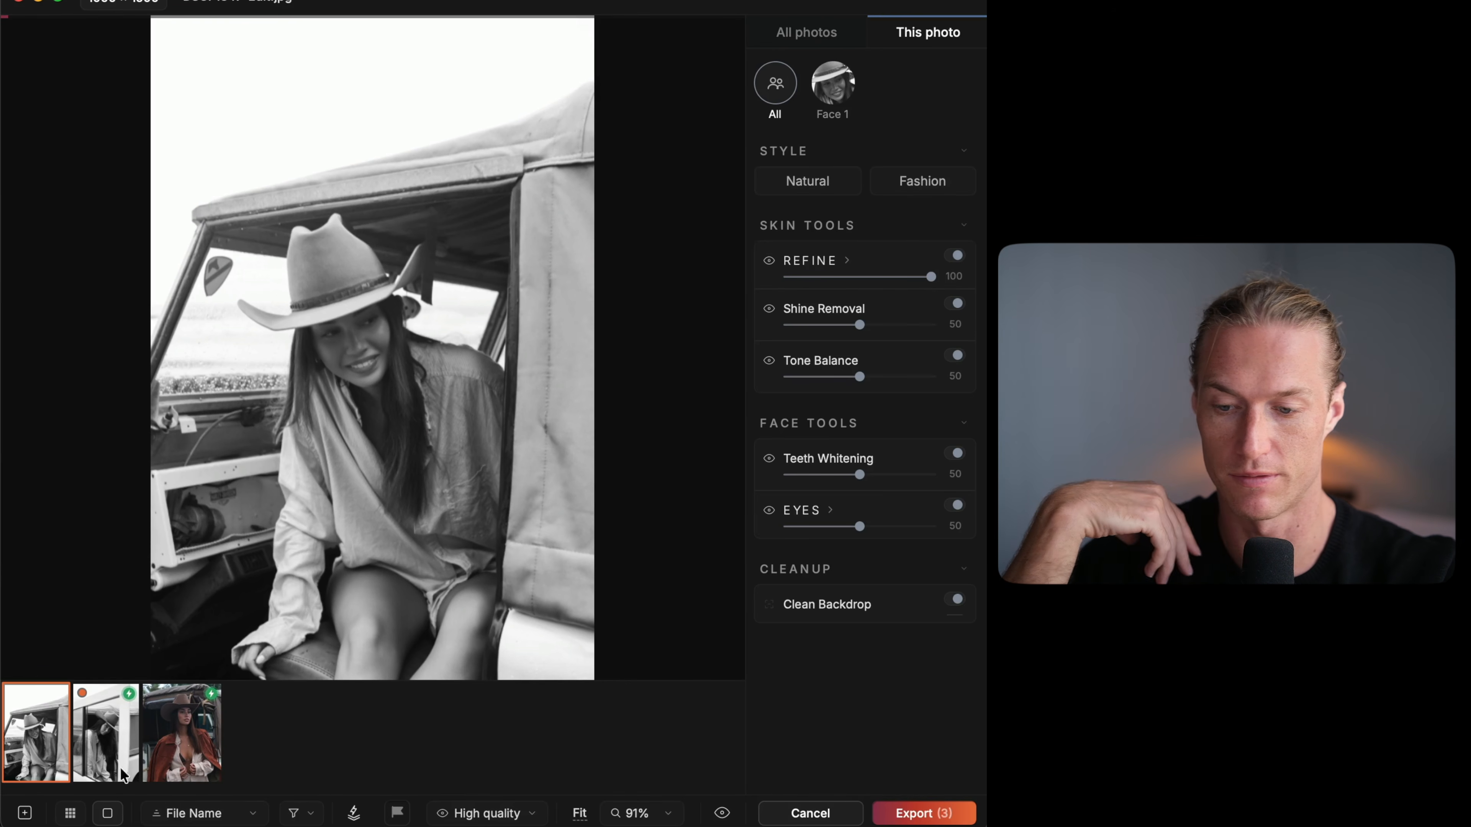
# Step: Look at the file chooser for adding images without choosing any, and view the batch as a grid before returning to the single-photo view
pyautogui.click(25, 813)
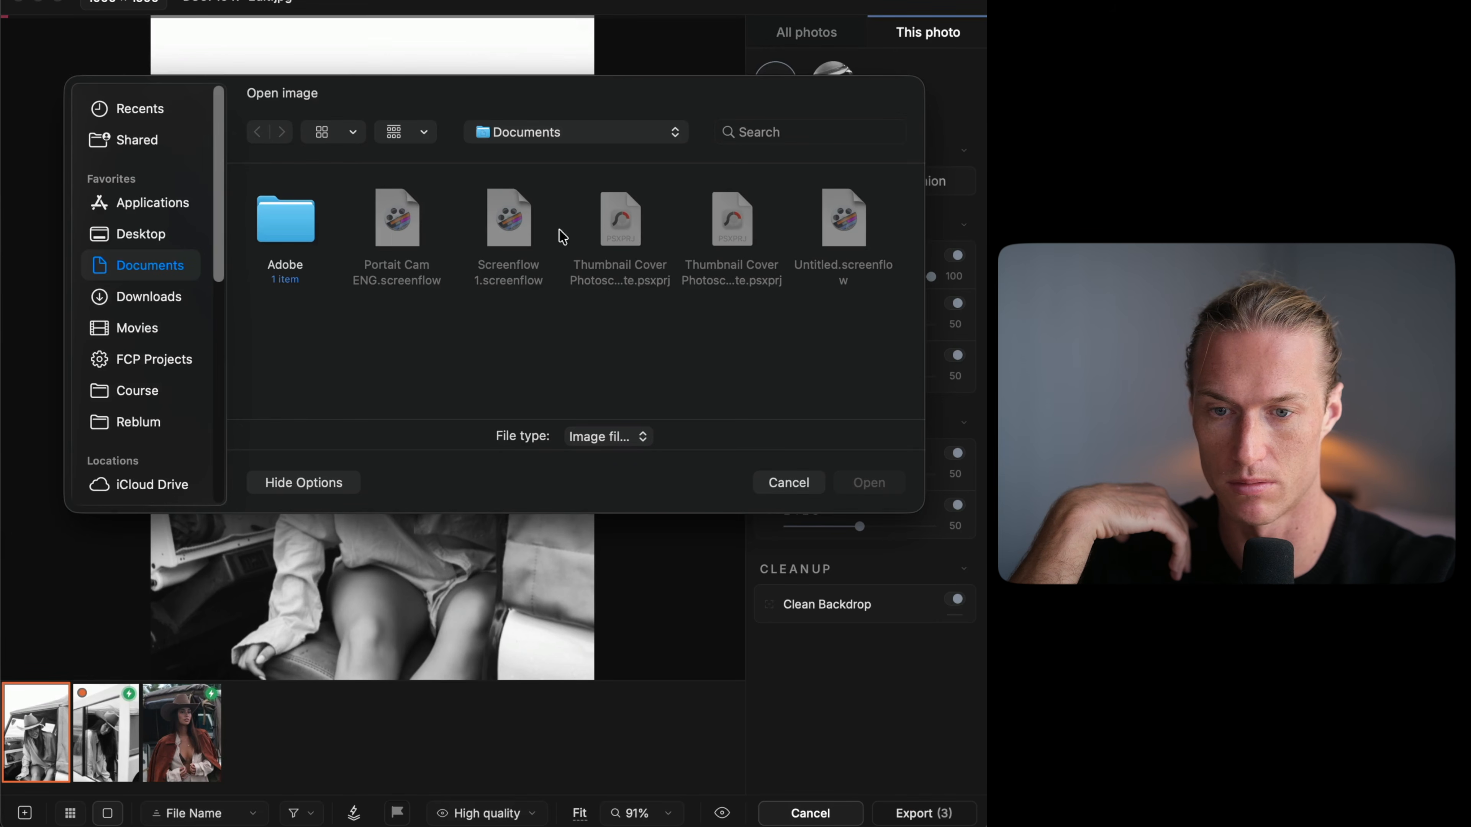
pyautogui.click(788, 483)
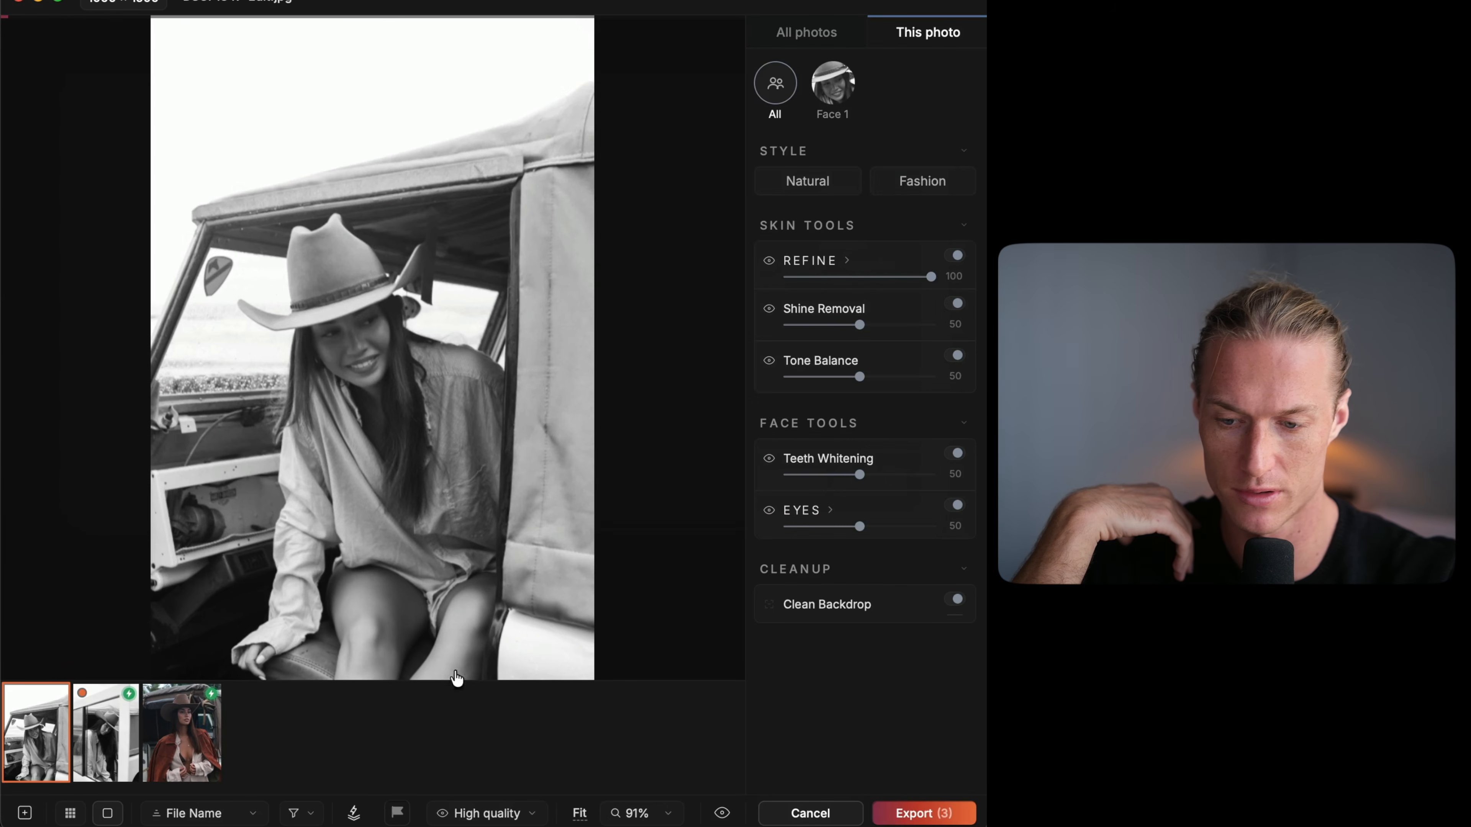
pyautogui.click(70, 814)
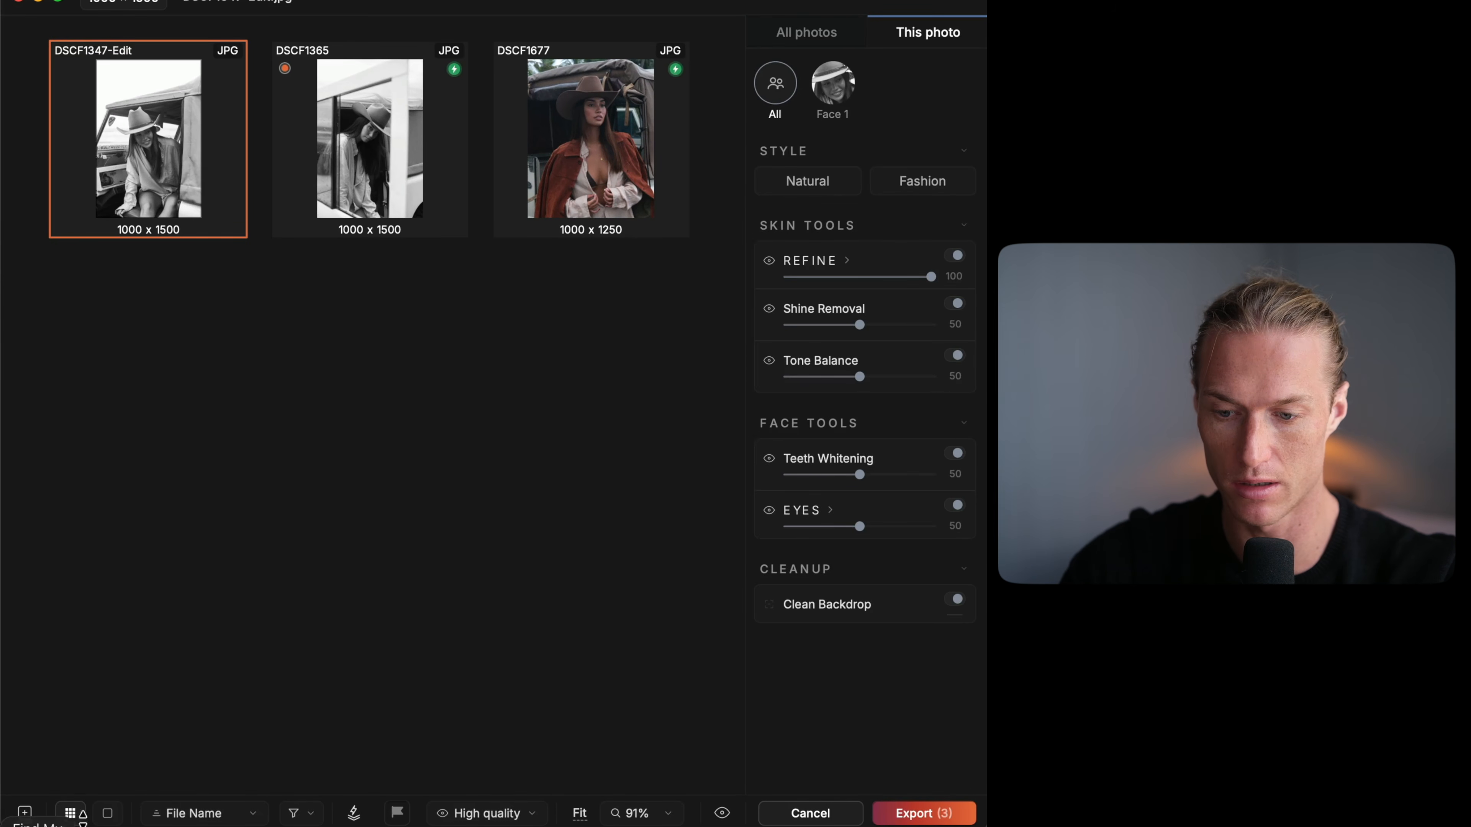
pyautogui.click(107, 813)
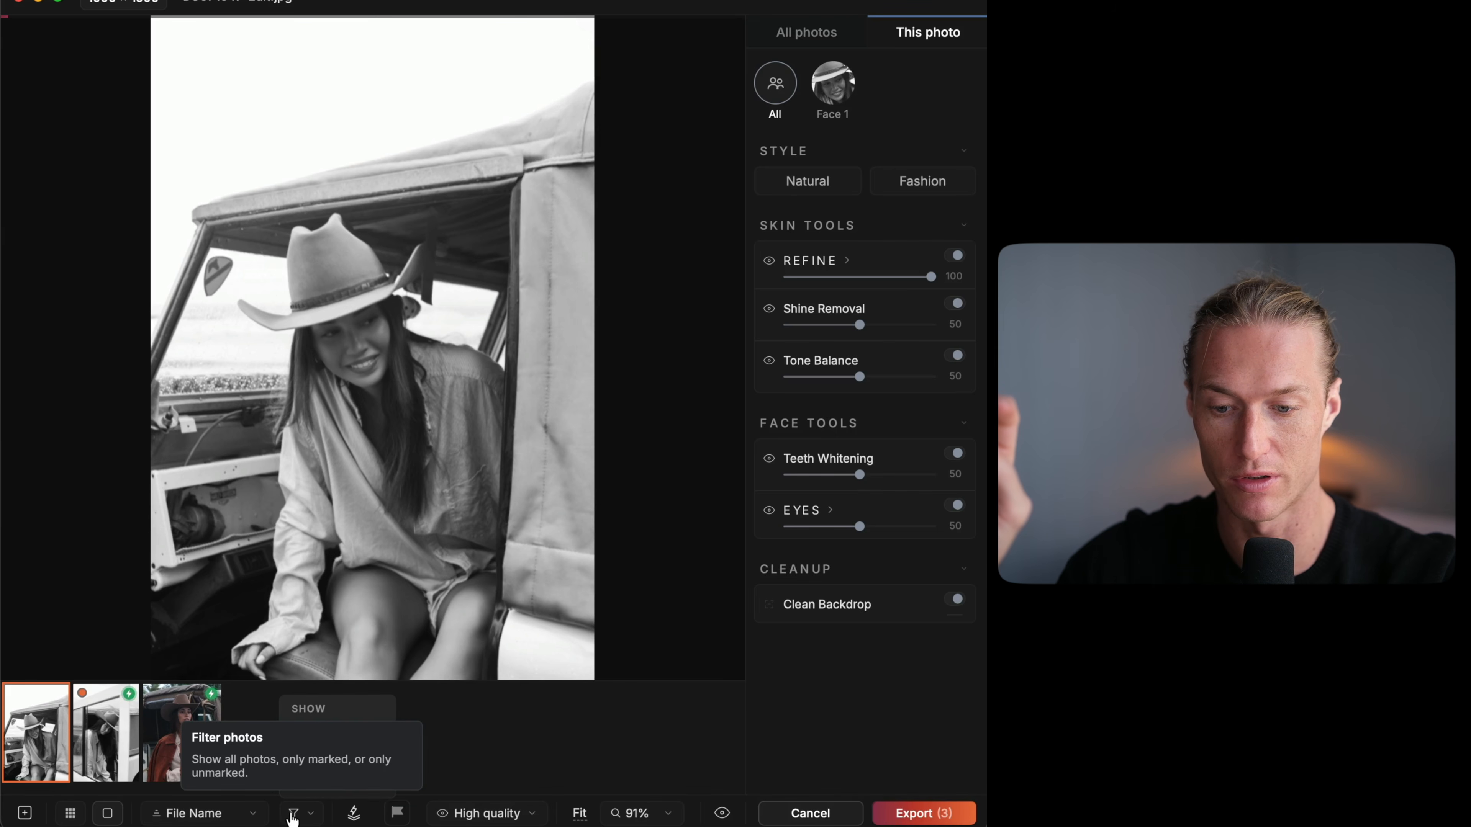